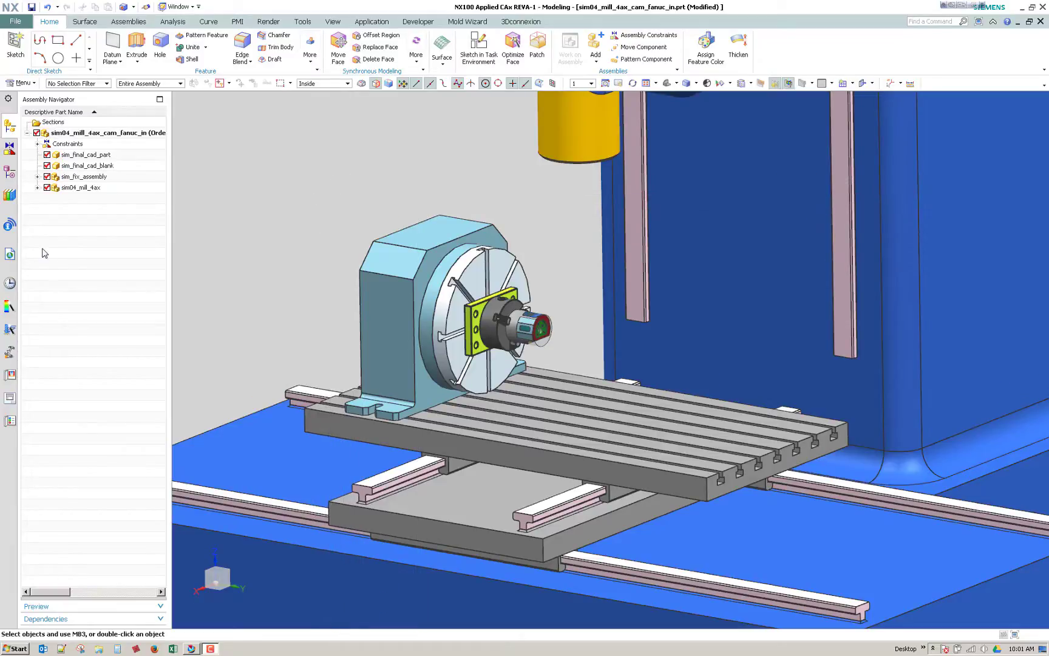
- Zoom in on the chuck and hide the sim_final_cad_blank stock body with Ctrl+B
scroll(303, 260, "down", 3)
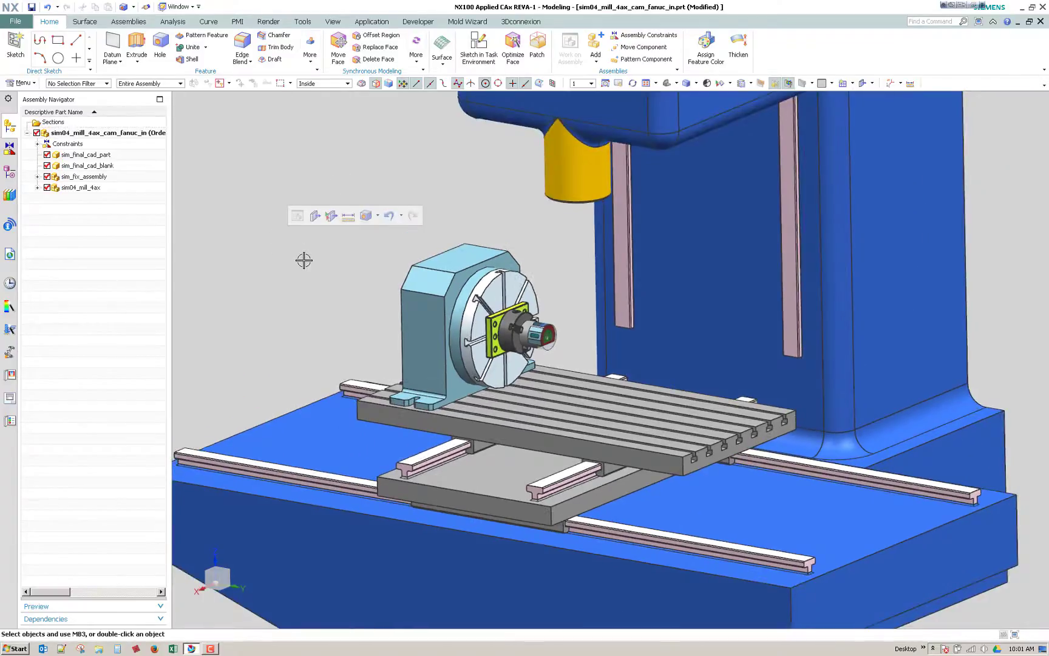
scroll(304, 260, "up", 3)
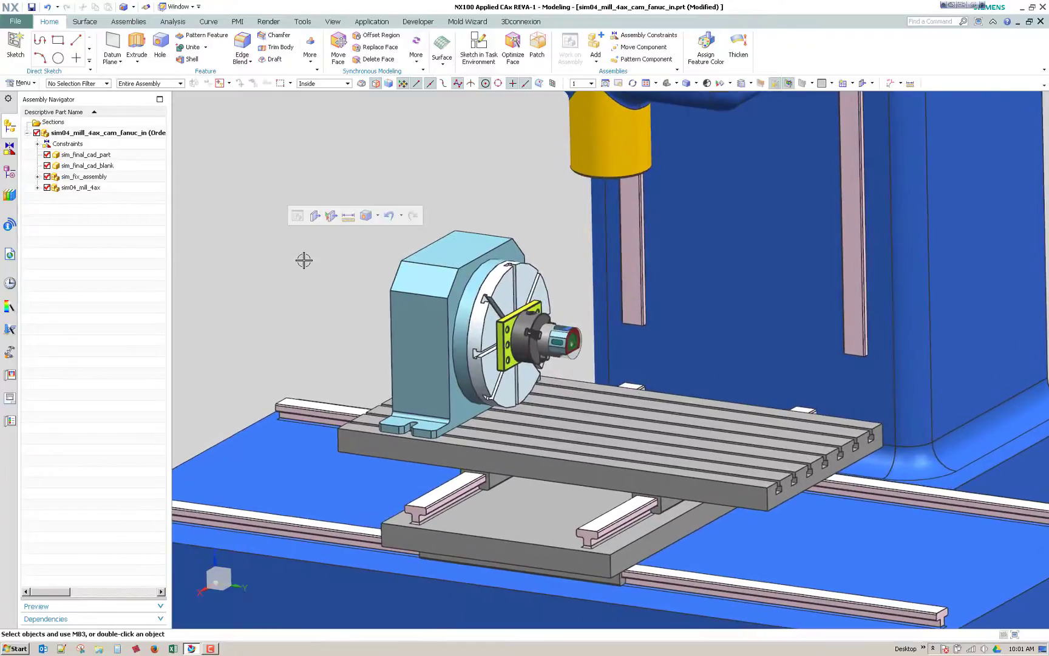
scroll(303, 260, "up", 3)
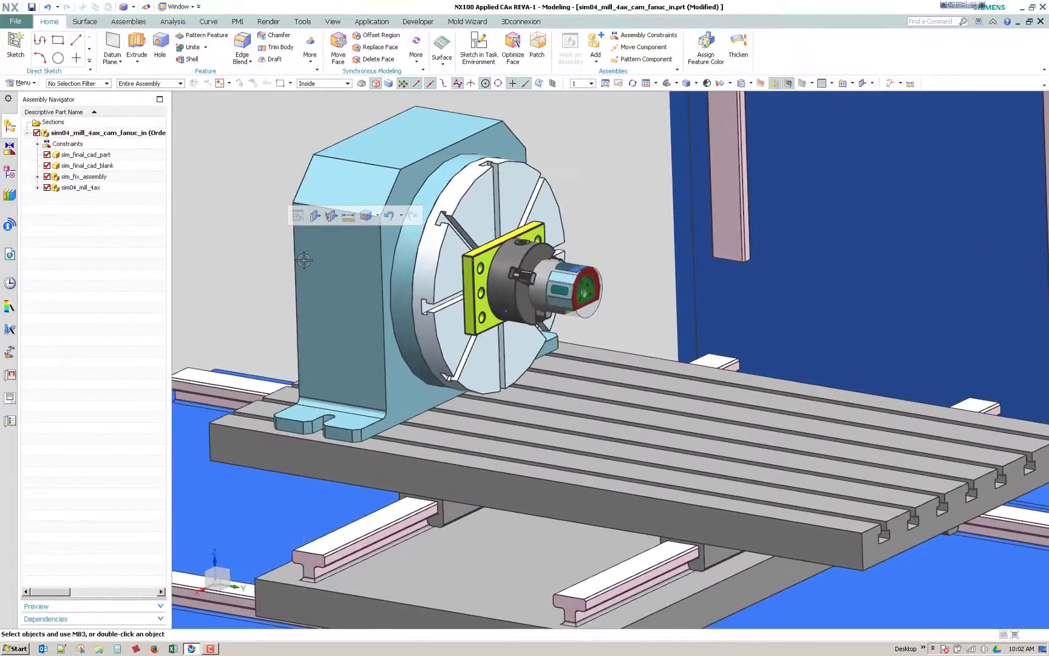
scroll(304, 260, "up", 3)
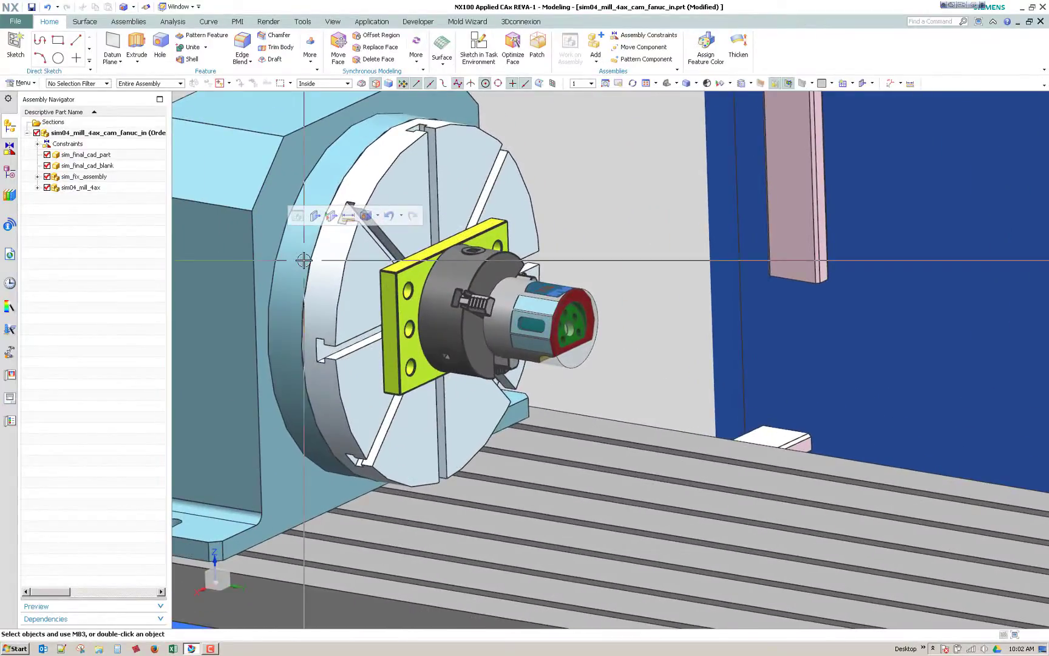
scroll(607, 380, "up", 3)
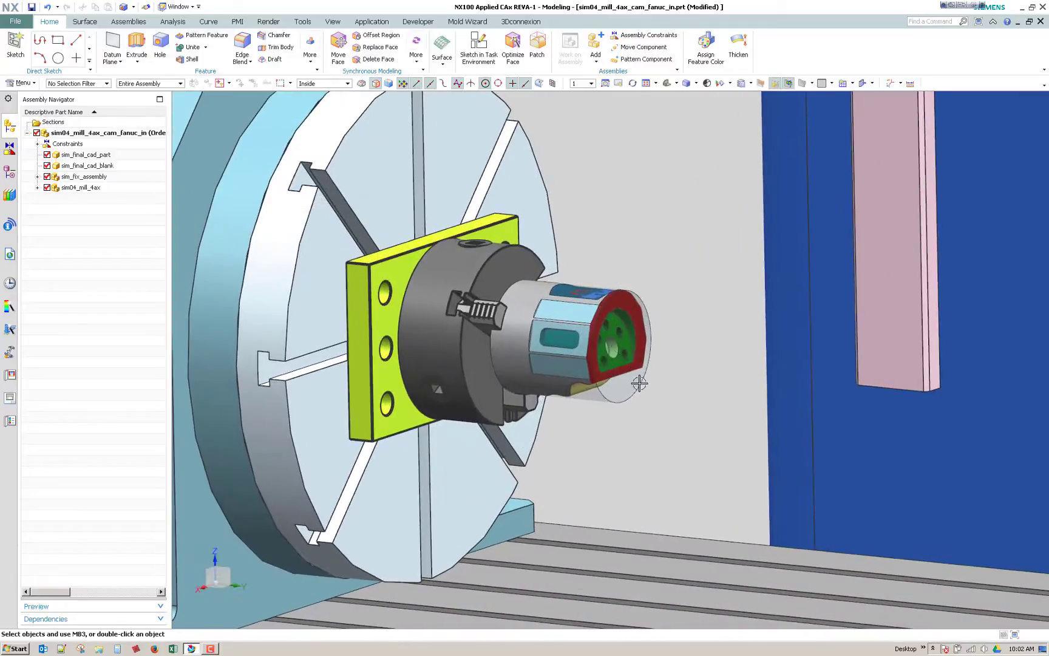
left_click(626, 381)
key("ctrl+b")
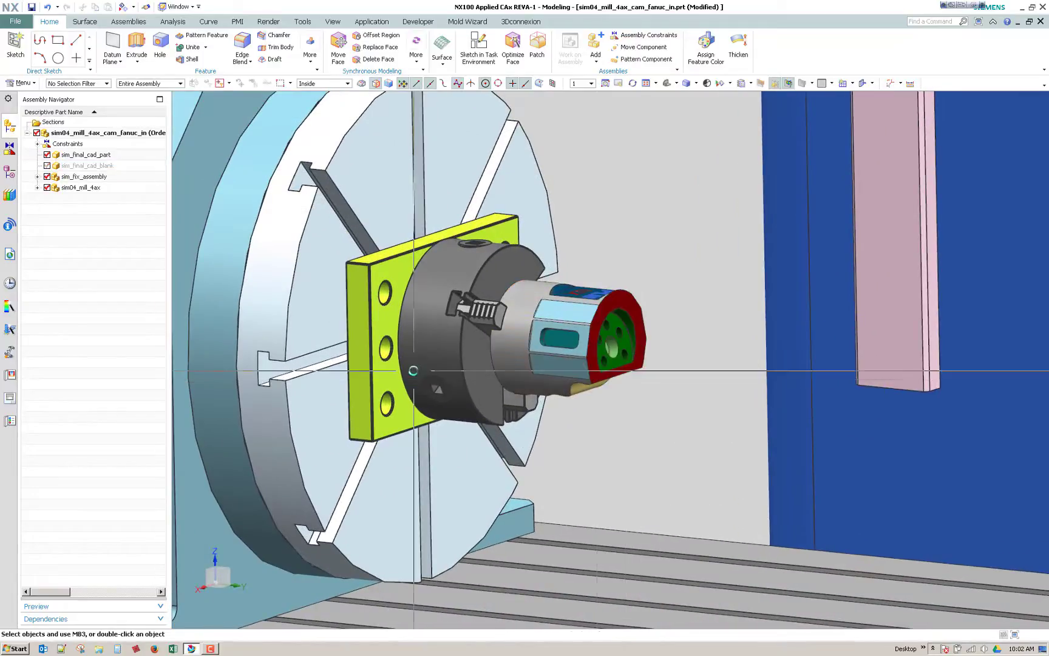
scroll(456, 360, "up", 3)
scroll(457, 359, "up", 2)
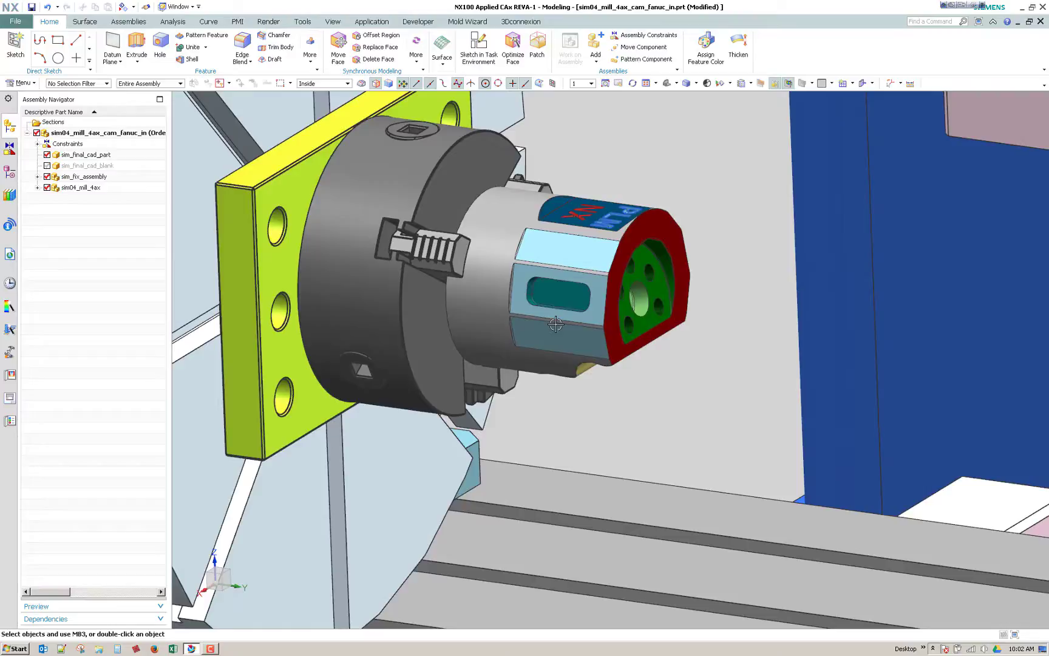
scroll(452, 327, "up", 2)
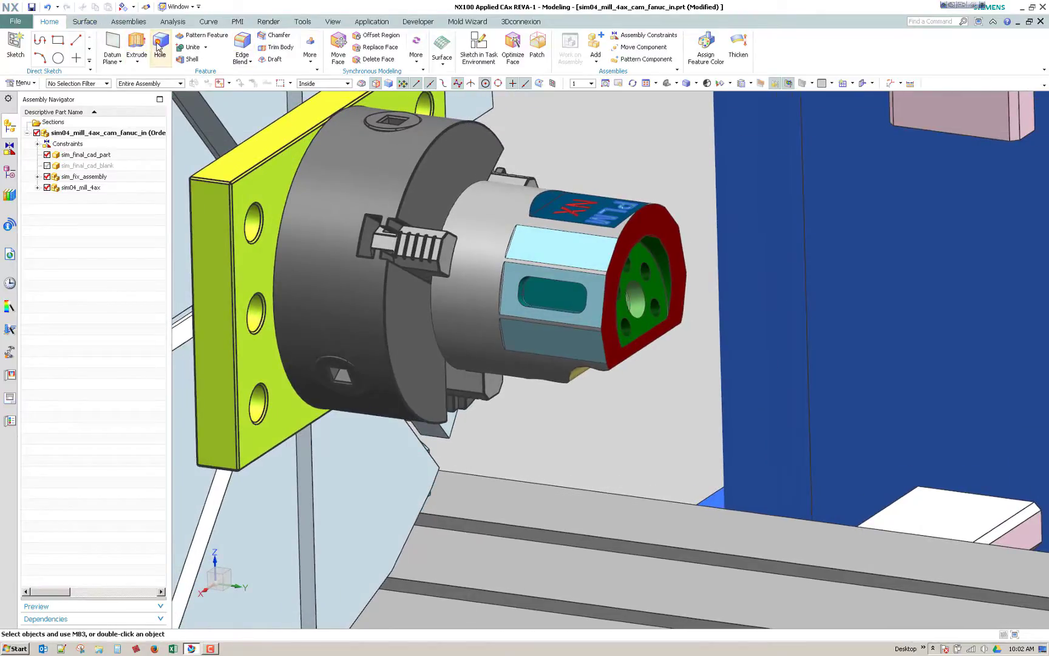
- Start a new sketch on the slot's flat face with Project Work Part Origin turned off
left_click(479, 48)
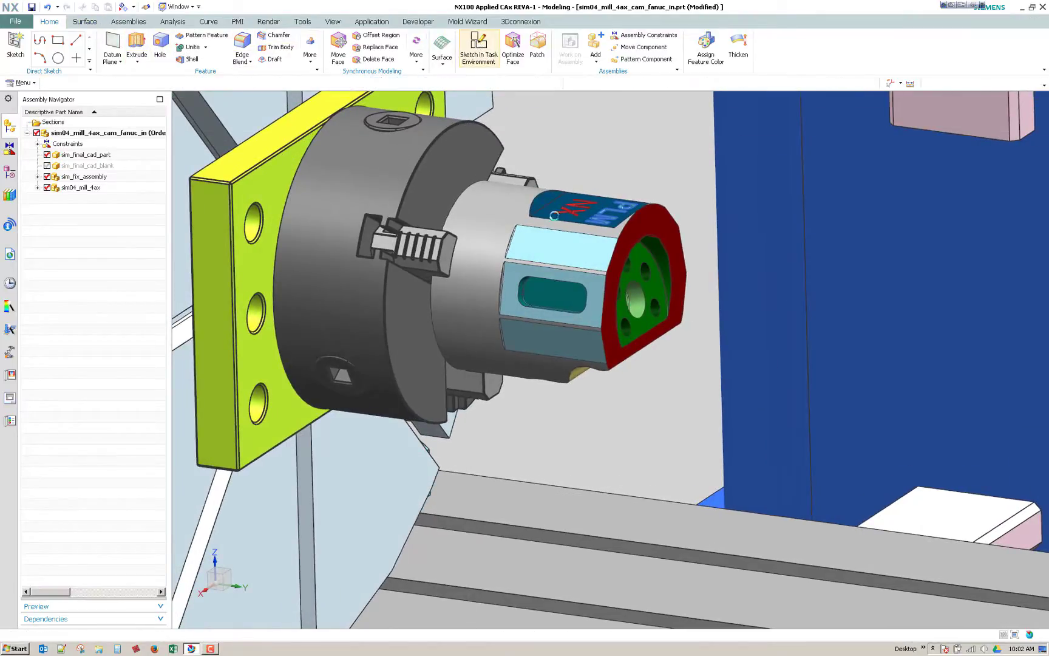
left_click(554, 300)
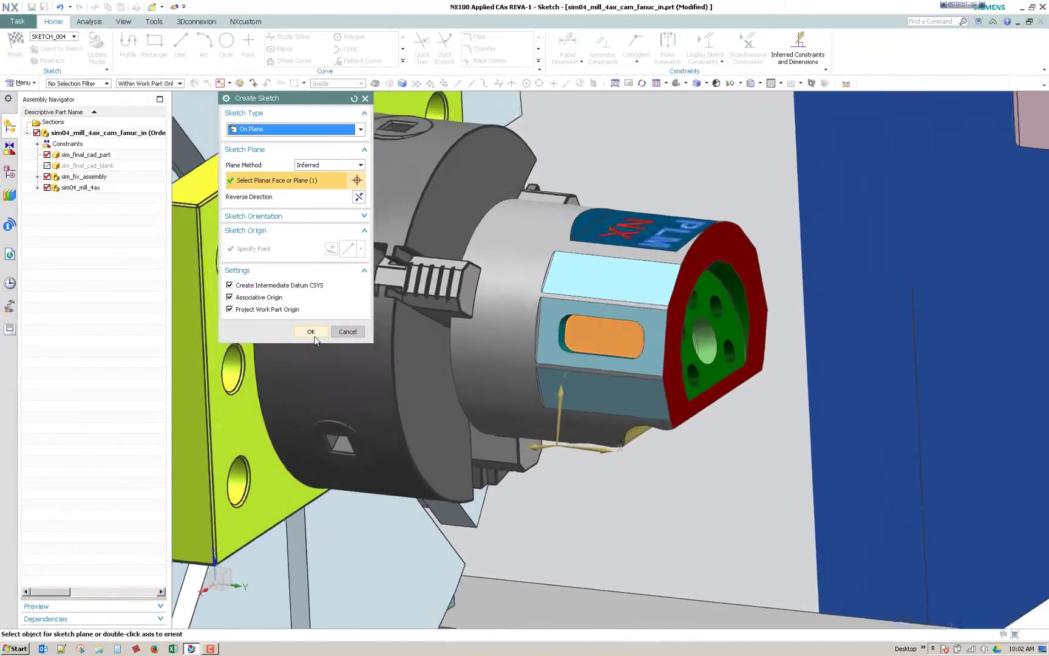
left_click(272, 309)
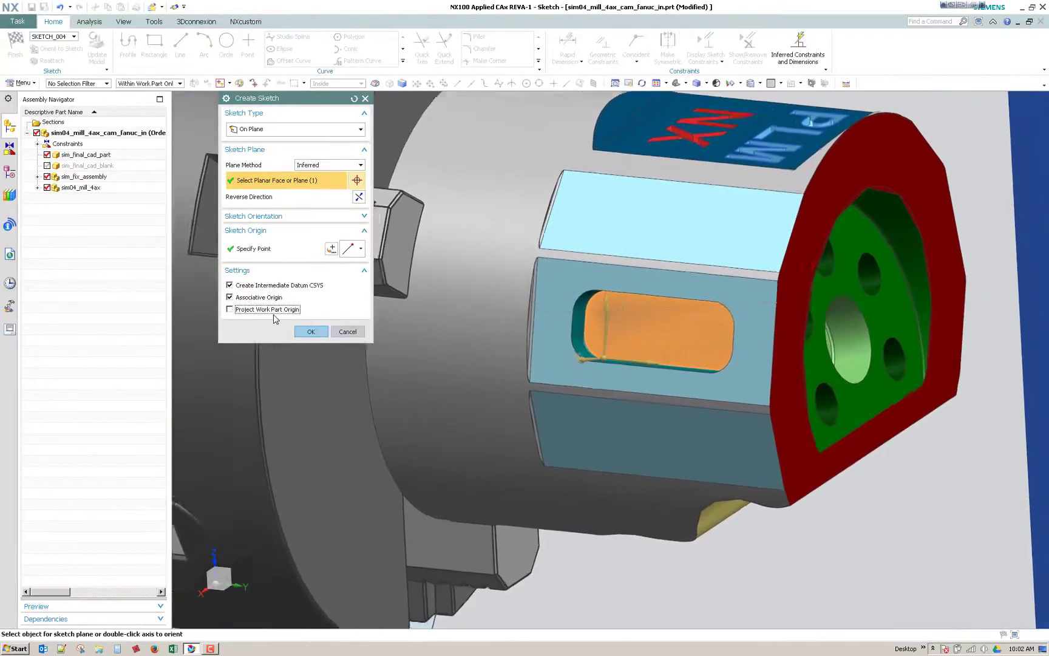
left_click(268, 249)
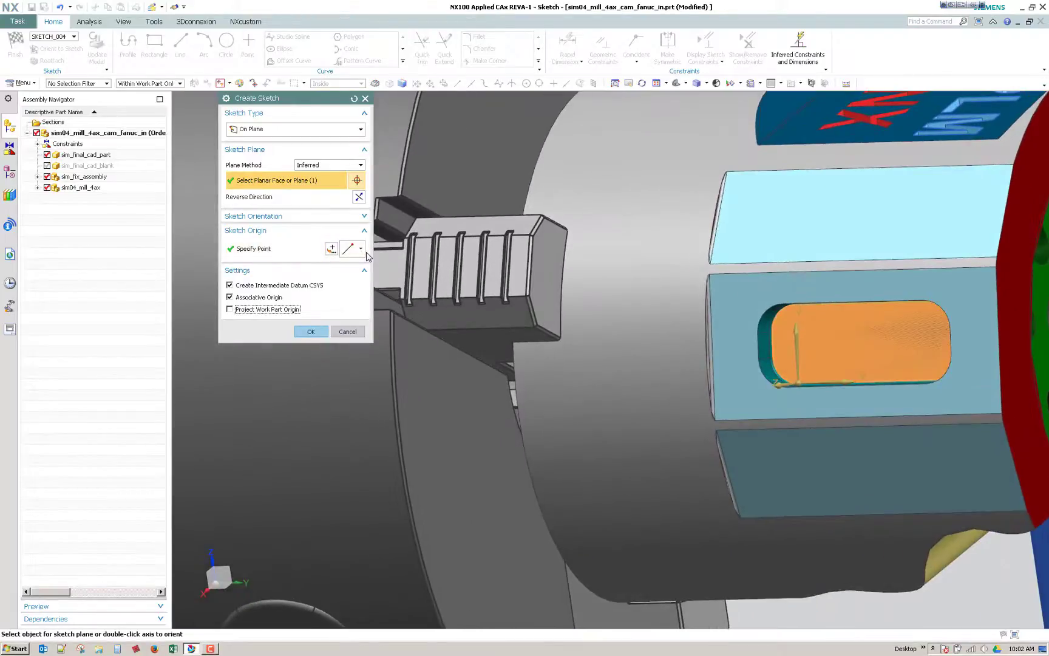
- Put the sketch origin at the slot face centre (U=0.5, V=0.5), hide sim_final_cad_part, and create the sketch
left_click(362, 249)
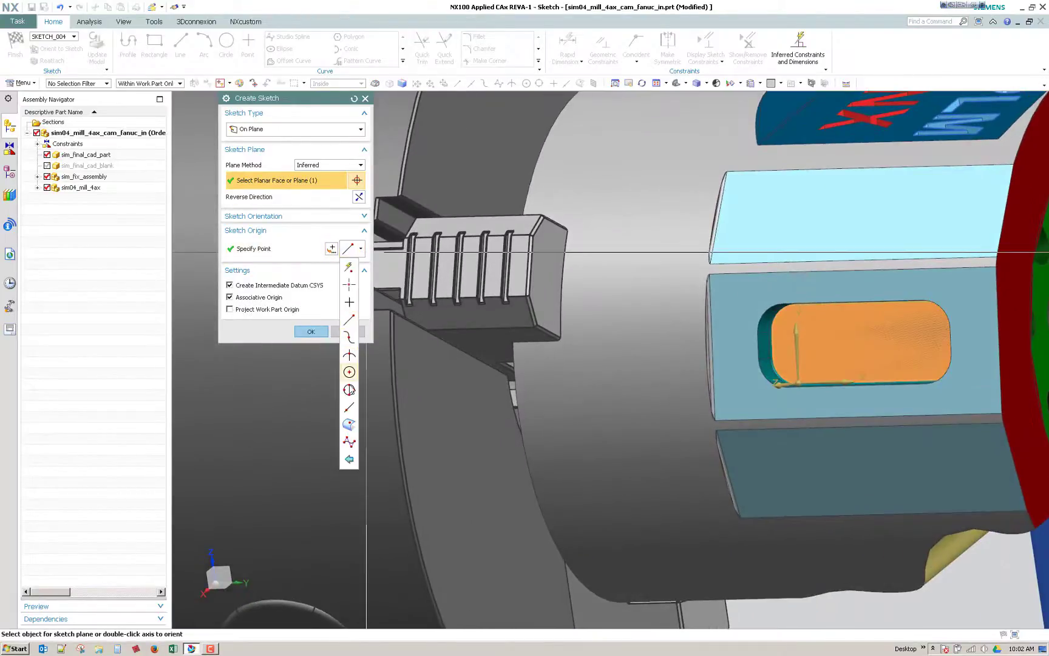
left_click(350, 426)
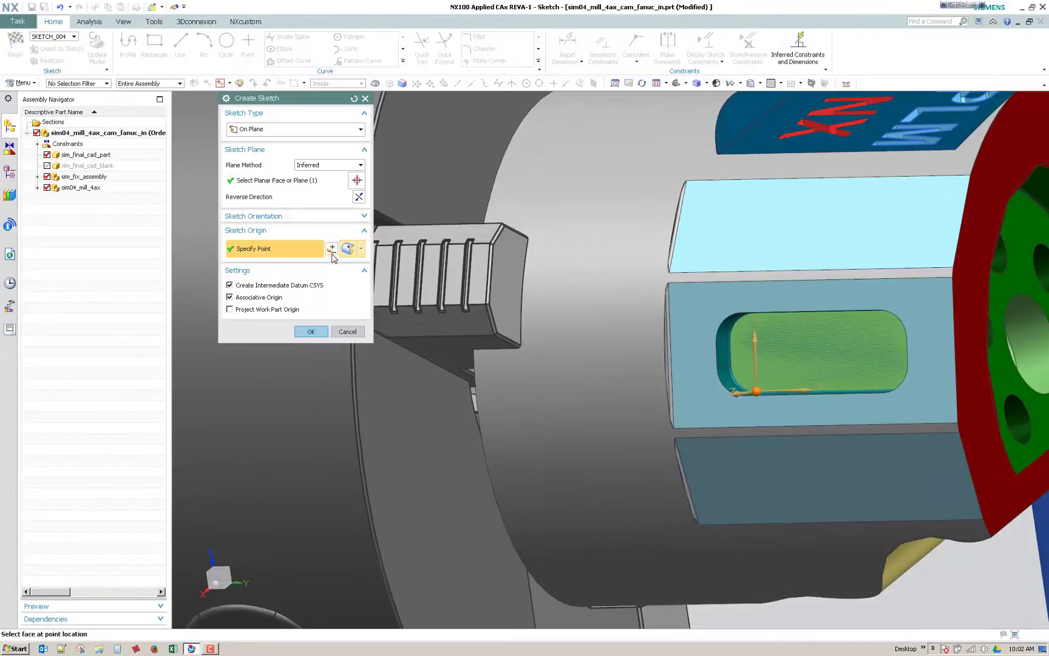
left_click(732, 386)
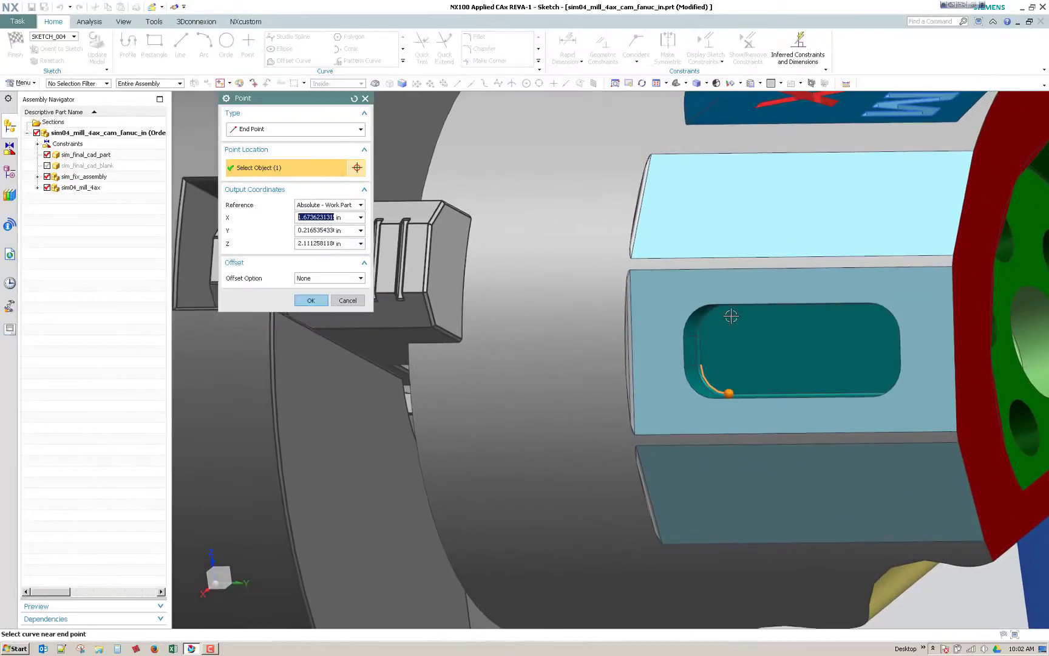
left_click(316, 130)
left_click(304, 250)
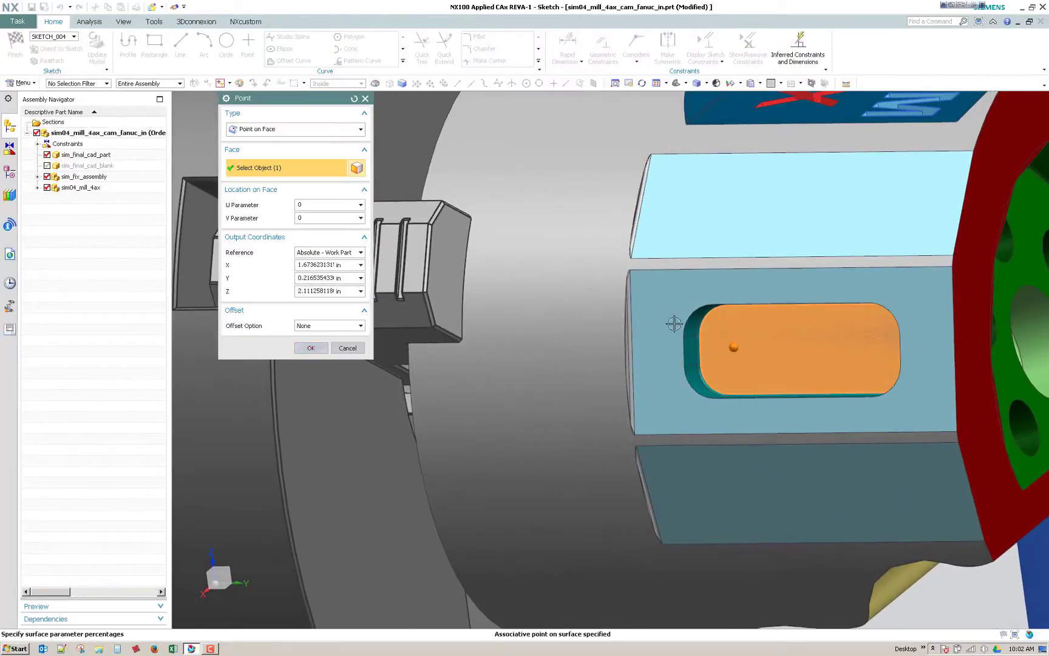
double_click(322, 204)
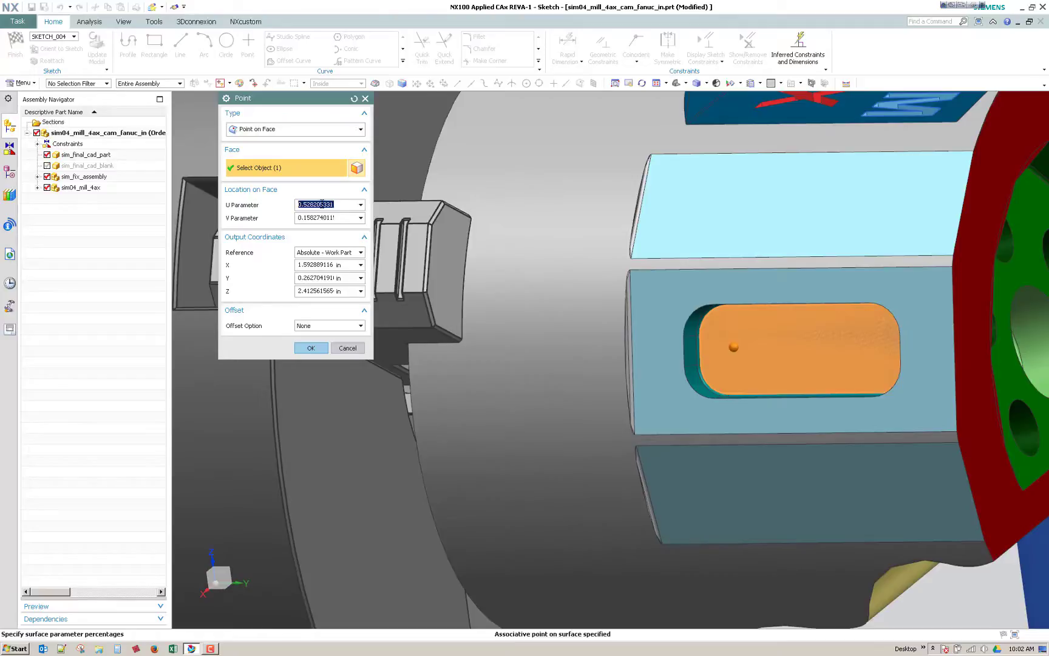
type(".5")
key("Tab")
type(".5")
key("Tab")
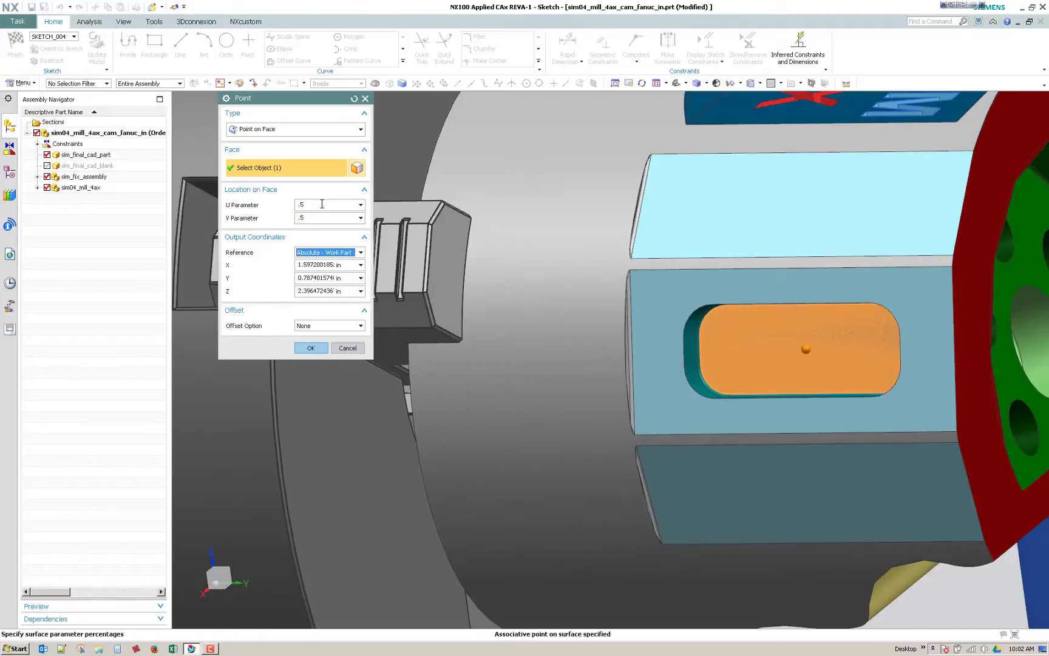
left_click(311, 347)
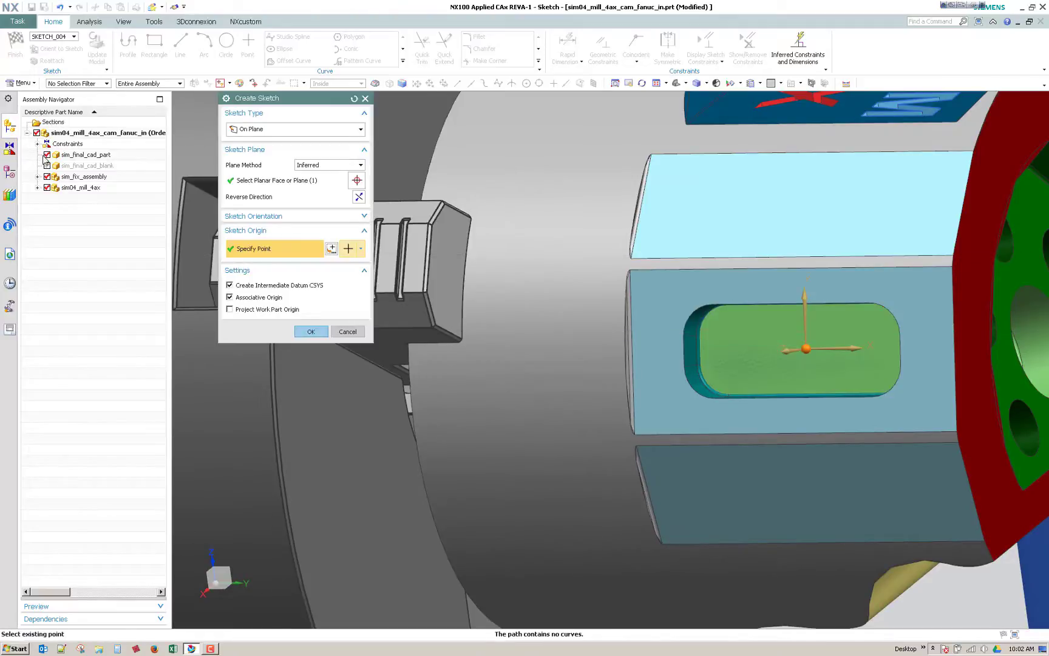
left_click(46, 155)
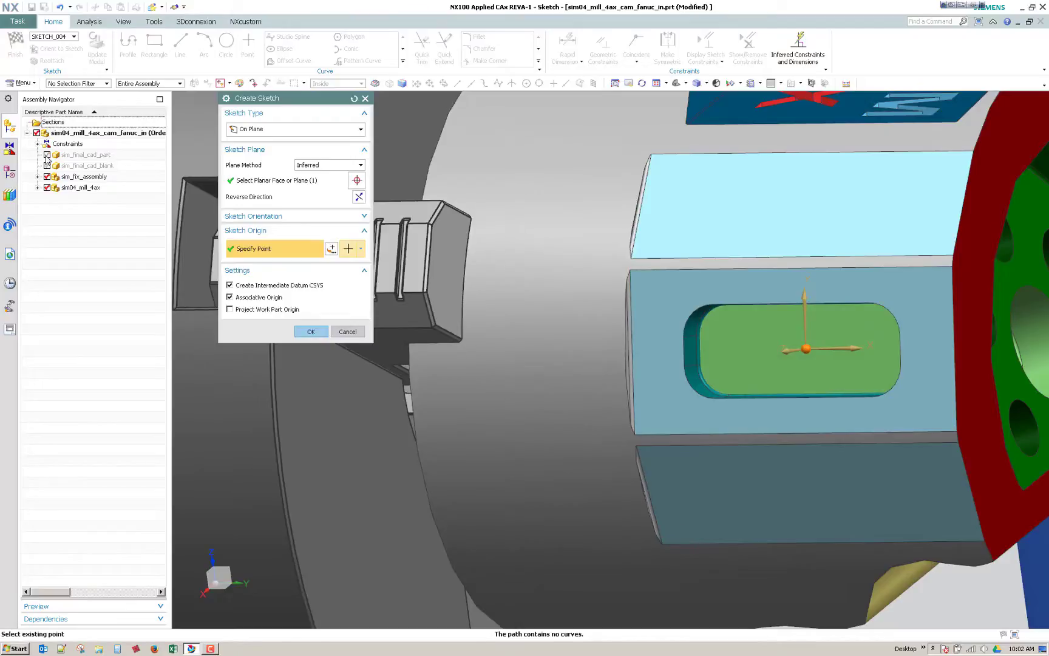
left_click(310, 332)
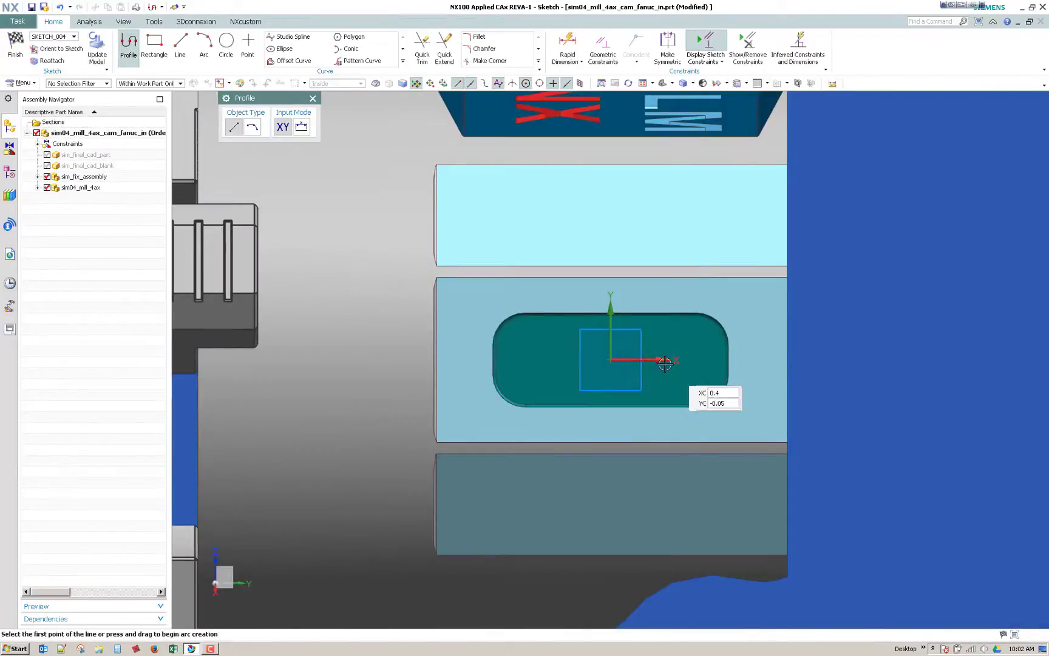
- Draw a horizontal line across the slot
left_click(180, 44)
scroll(511, 346, "down", 2)
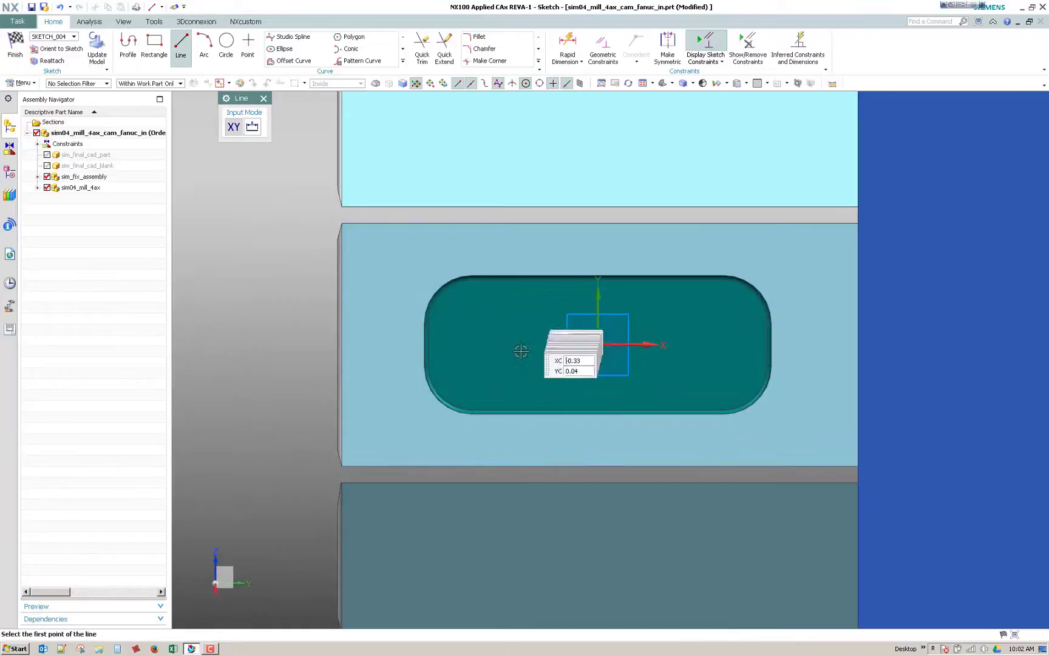
left_click(480, 364)
left_click(701, 363)
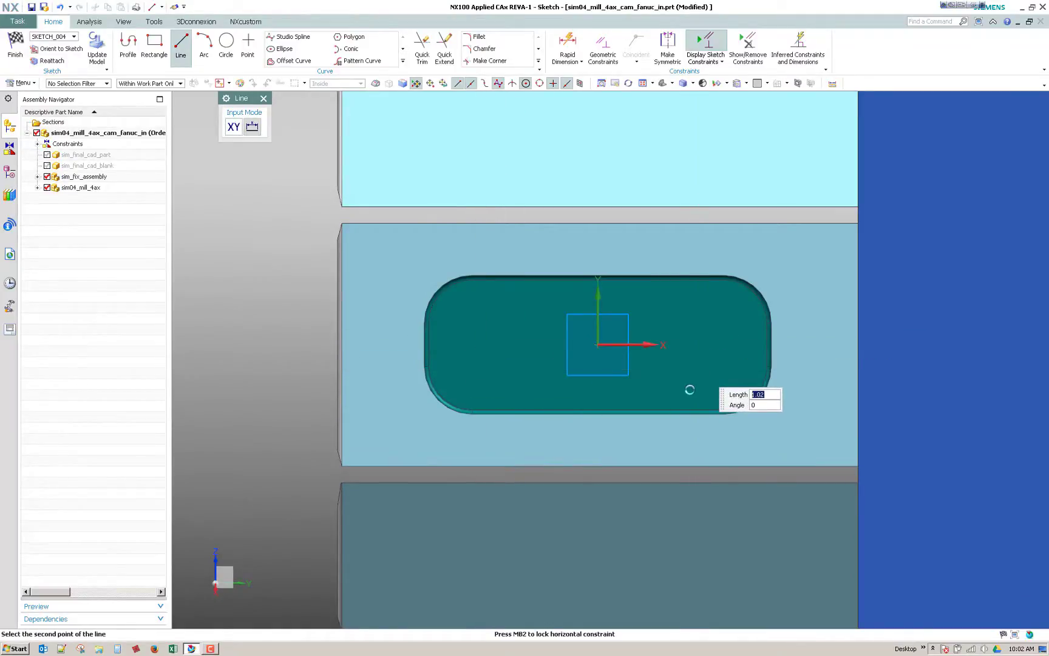
key("Escape")
- Constrain the line to pass through the sketch origin with its midpoint on the origin
left_click(664, 364)
left_click(657, 347)
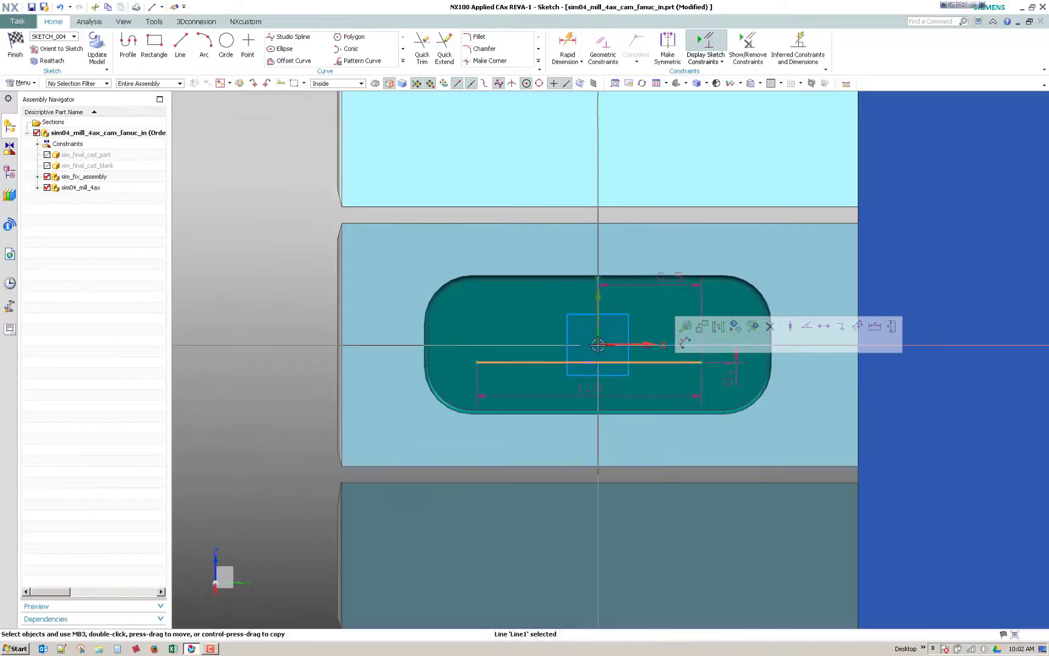
left_click(656, 326)
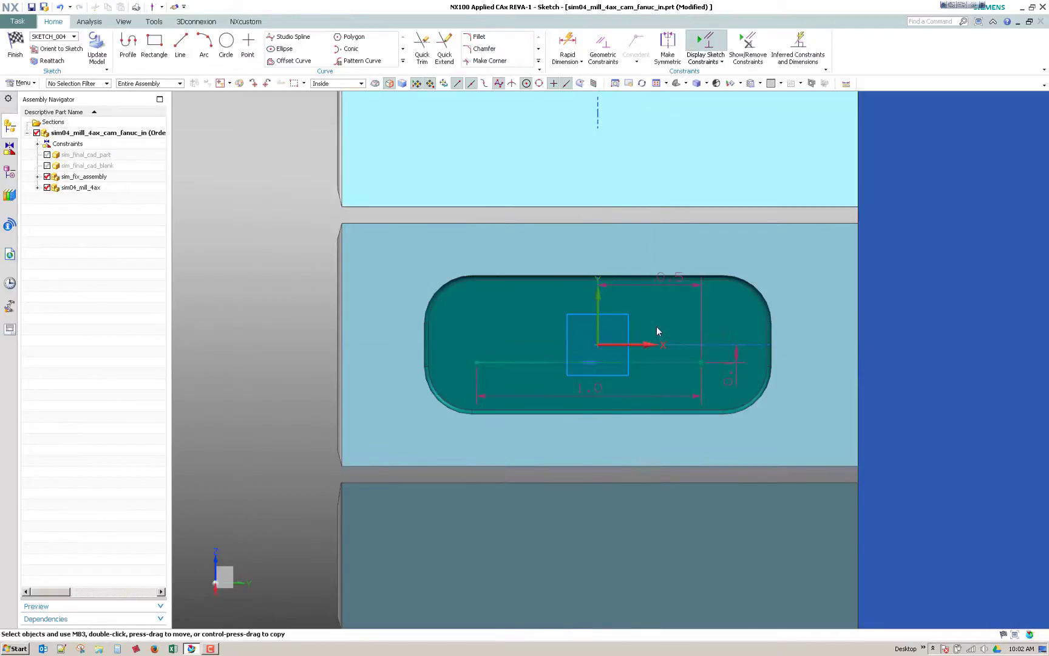
left_click(597, 345)
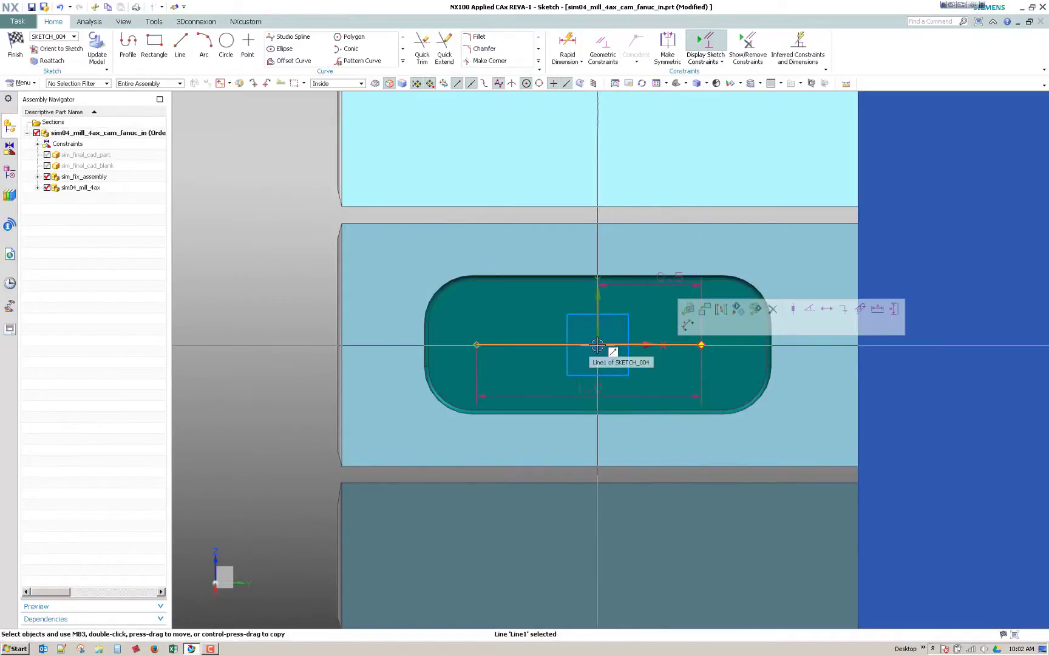
left_click(598, 345)
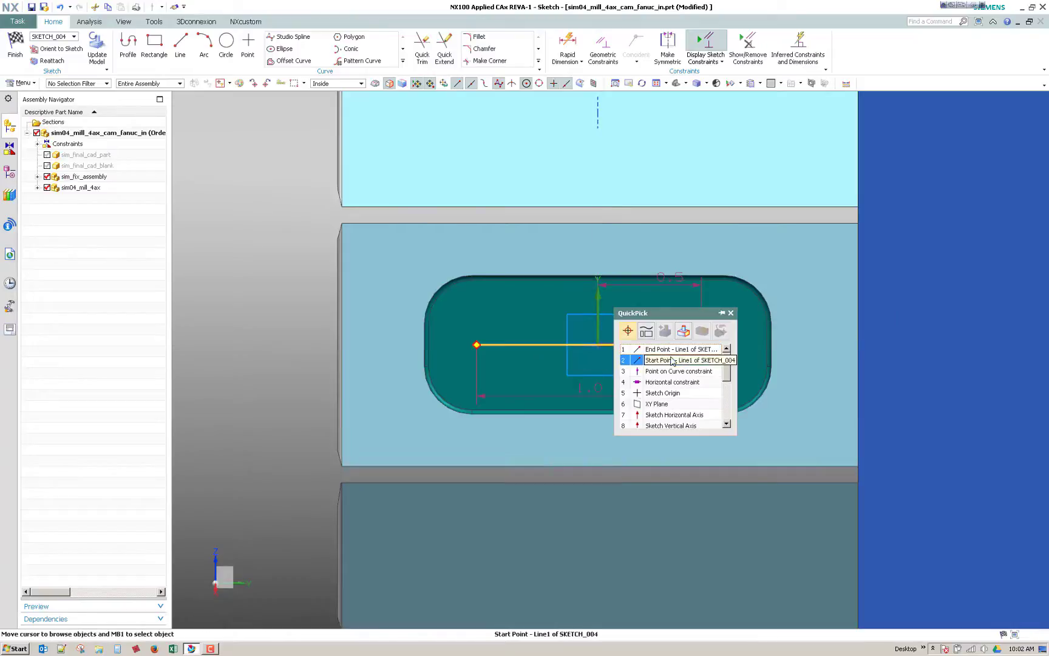
left_click(665, 393)
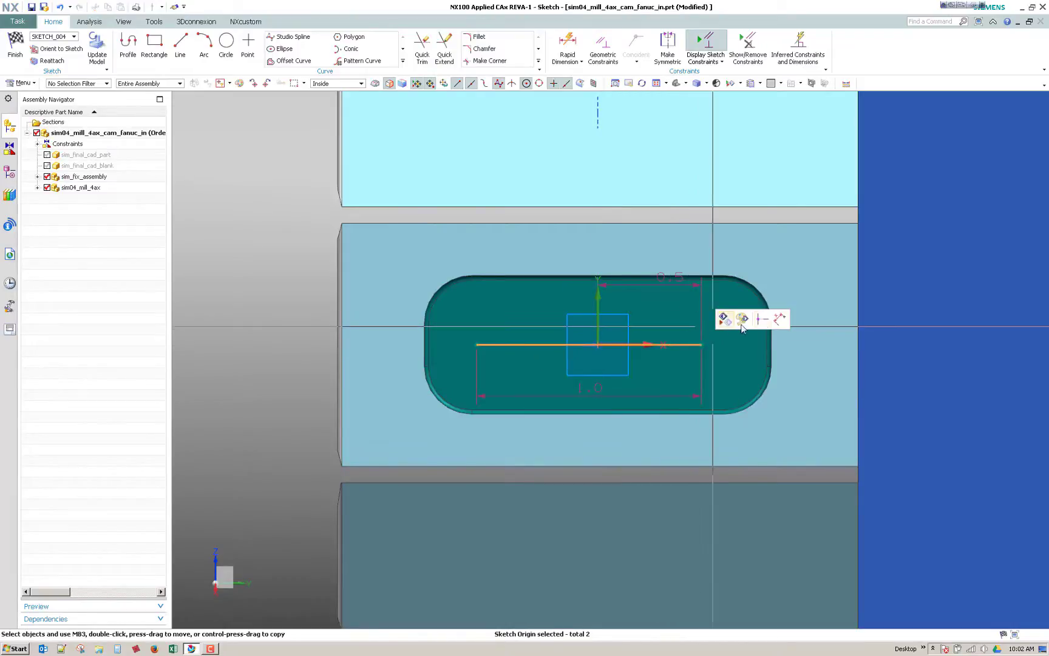
left_click(762, 319)
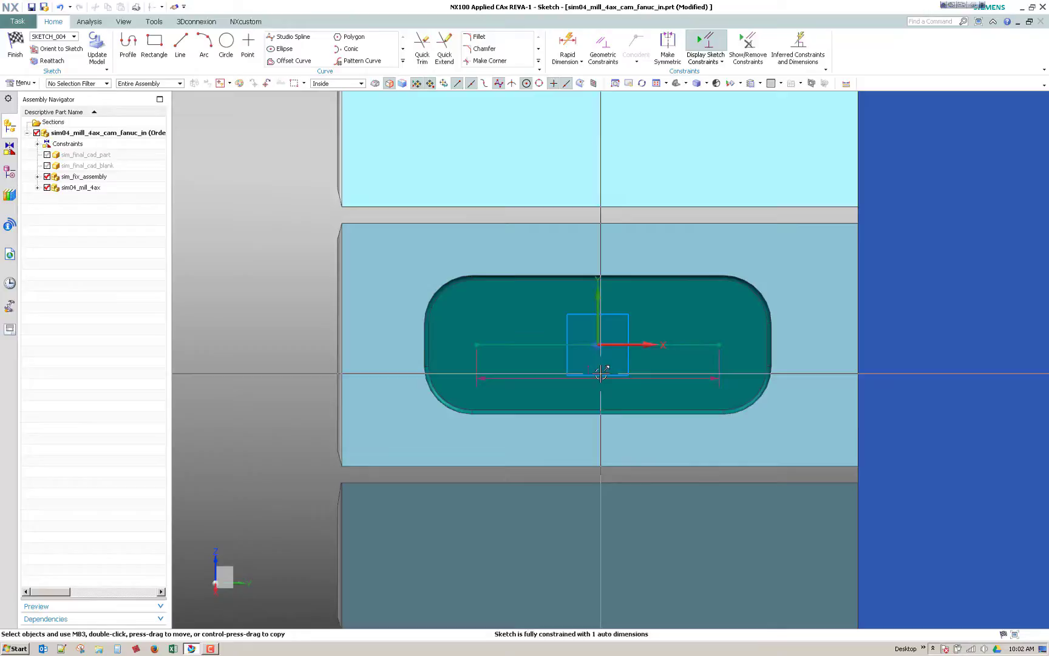
- Set the line's length dimension p22 to 0.75 in
key("Return")
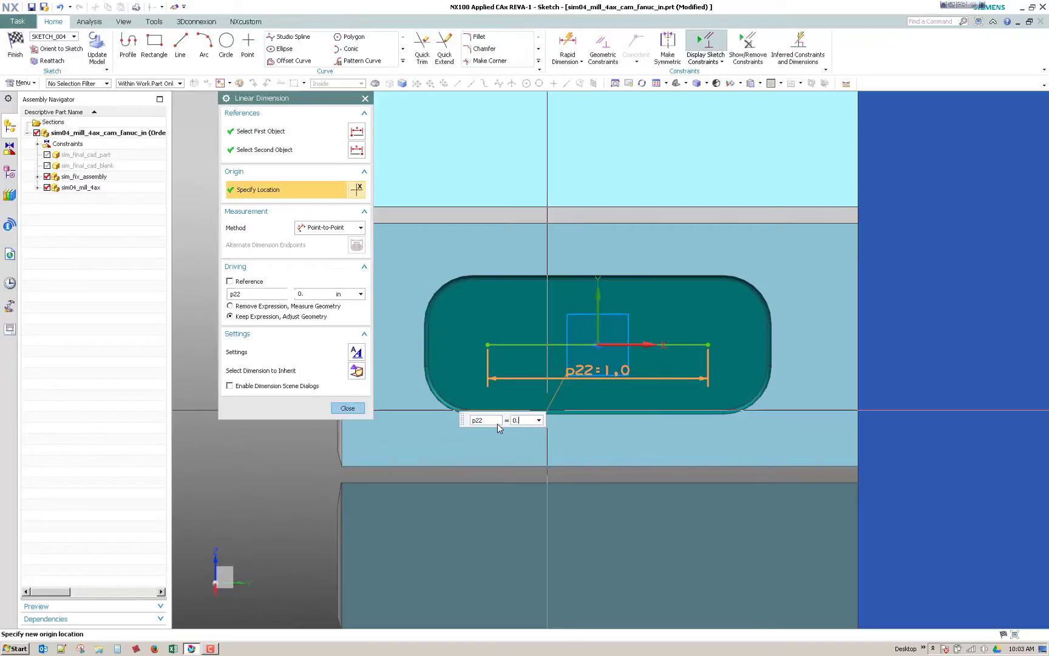
type("0.75")
key("Return")
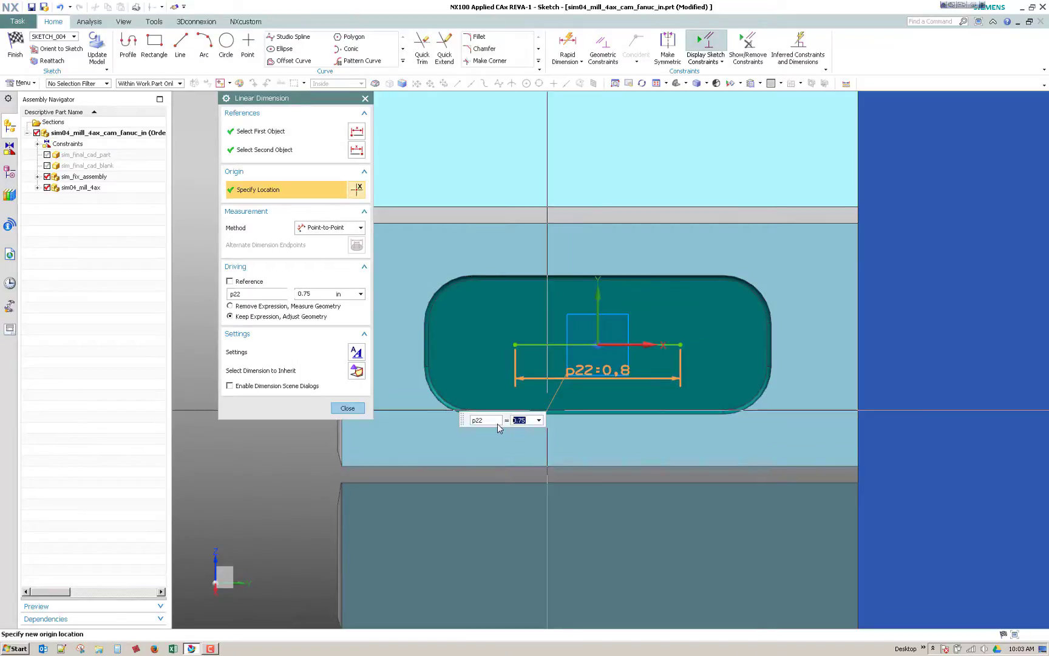
left_click(347, 408)
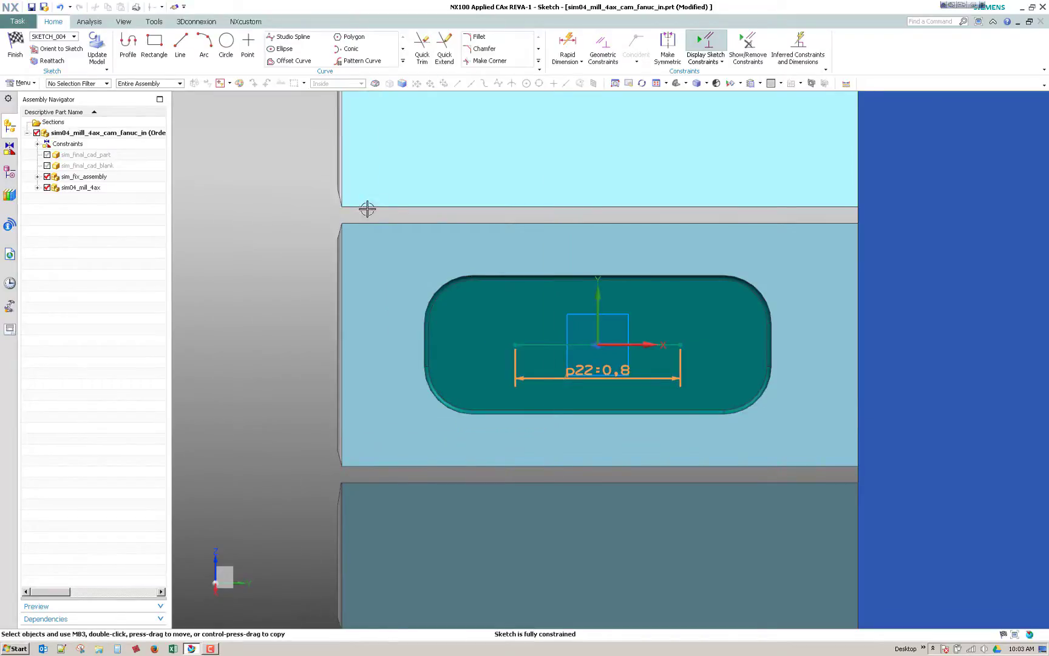
- Finish the sketch and set up a Threaded Hole of size 1/4-20
left_click(15, 46)
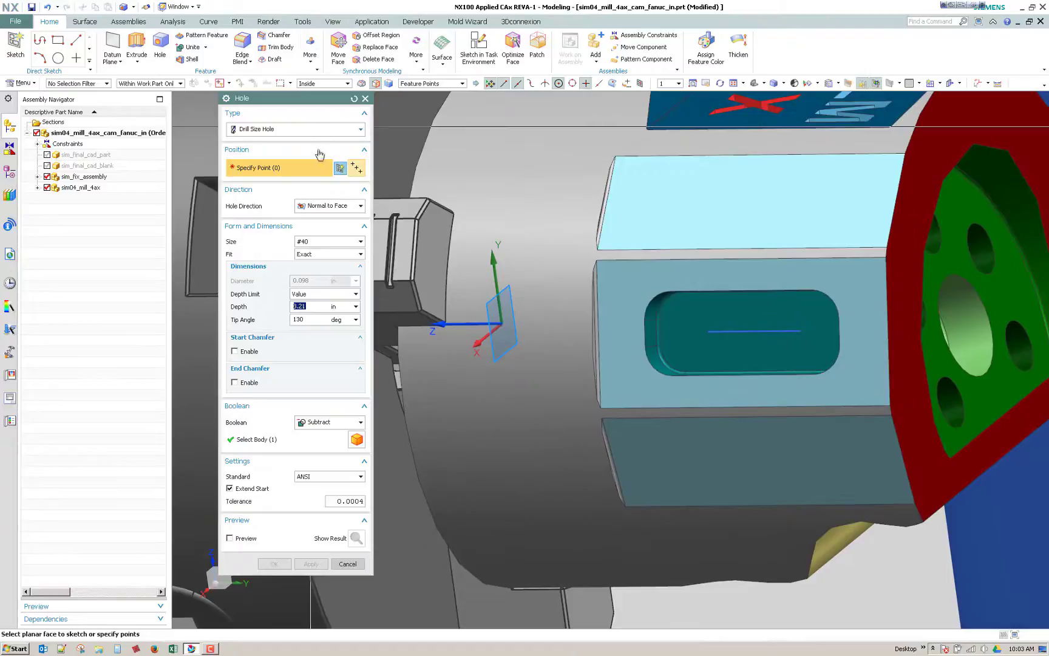
left_click(359, 129)
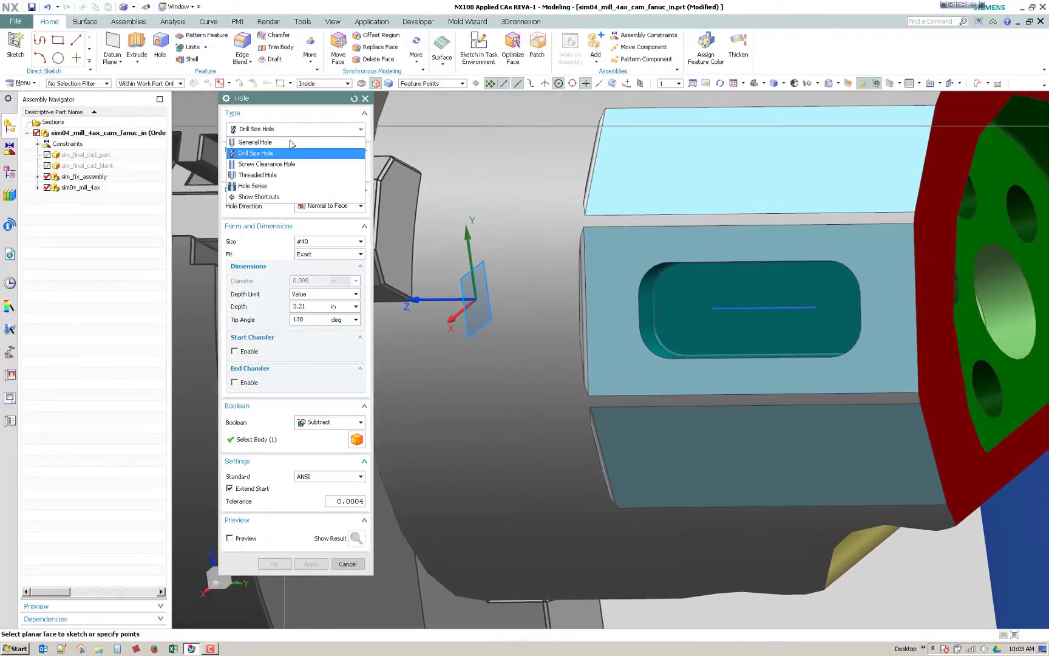
left_click(298, 175)
left_click(321, 187)
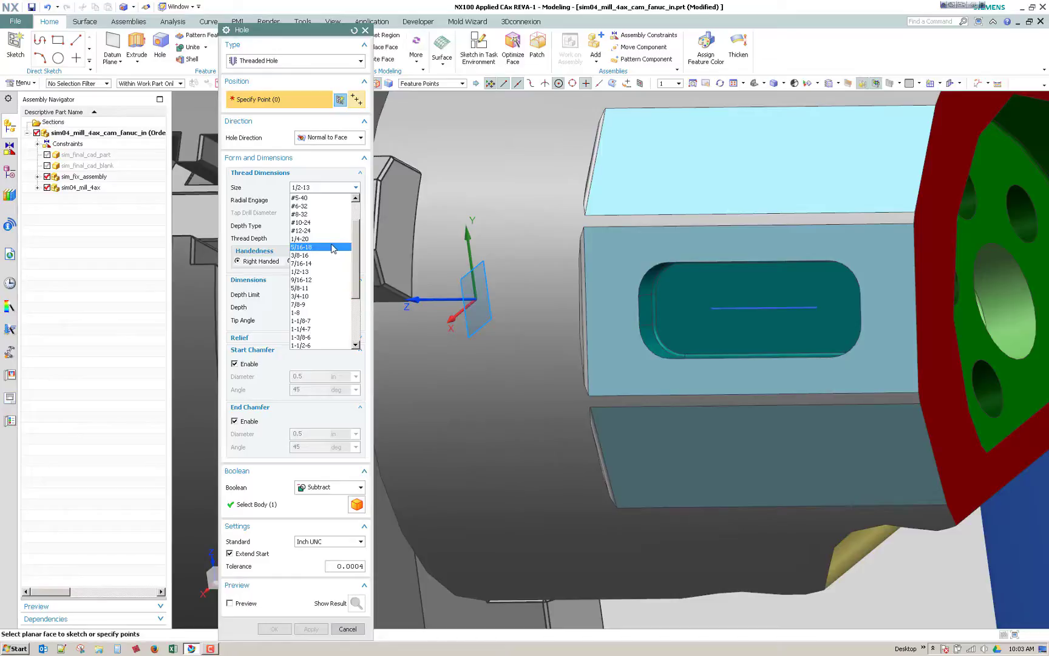
left_click(328, 239)
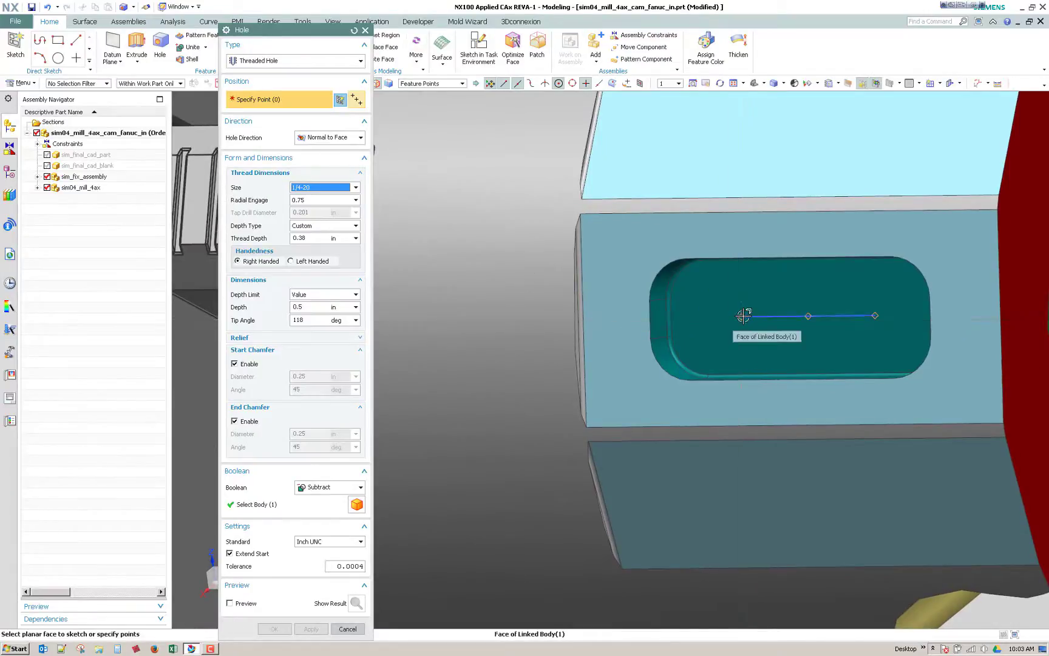
- Place the threaded holes at both endpoints of the sketch line and create them
left_click(743, 316)
left_click(875, 316)
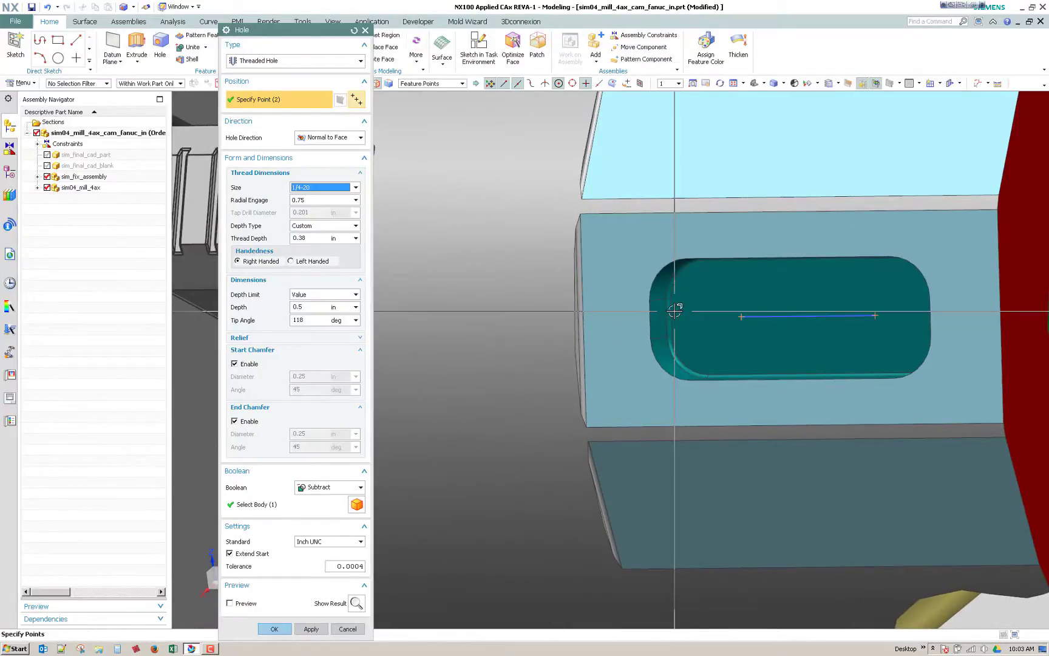
left_click(274, 628)
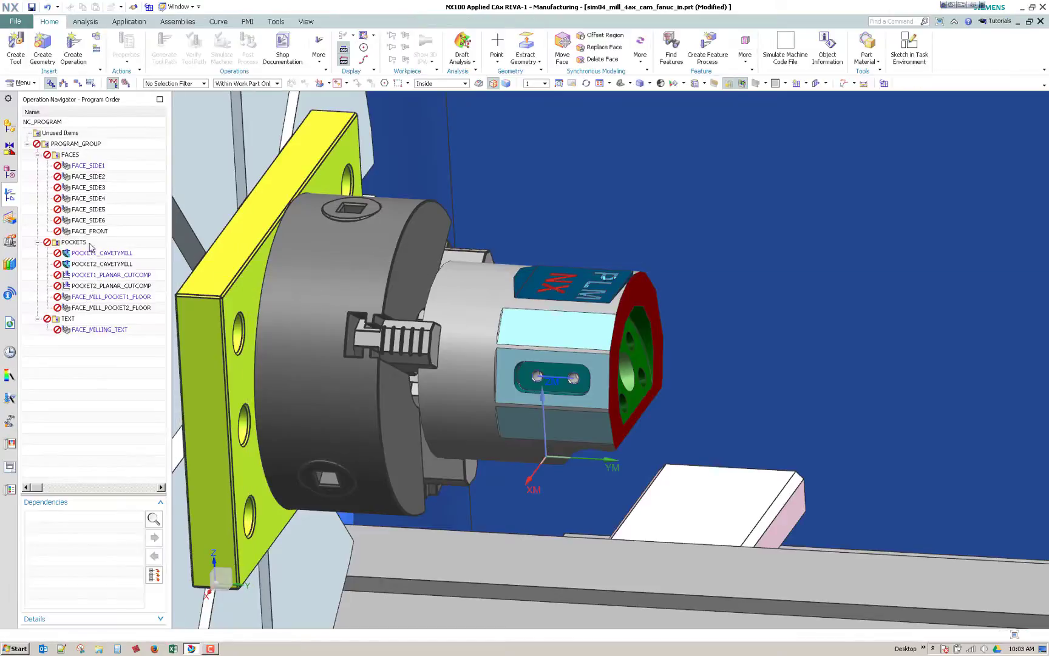
- Approve all PROGRAM_GROUP operations and switch the Operation Navigator to Geometry View
right_click(60, 143)
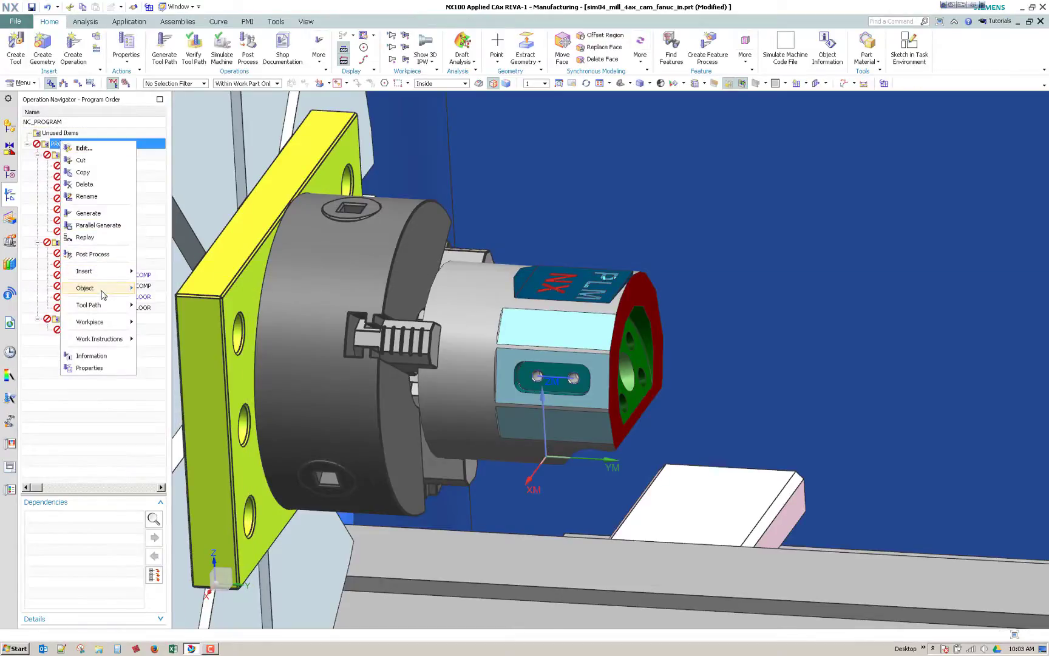
mouse_move(102, 289)
left_click(219, 302)
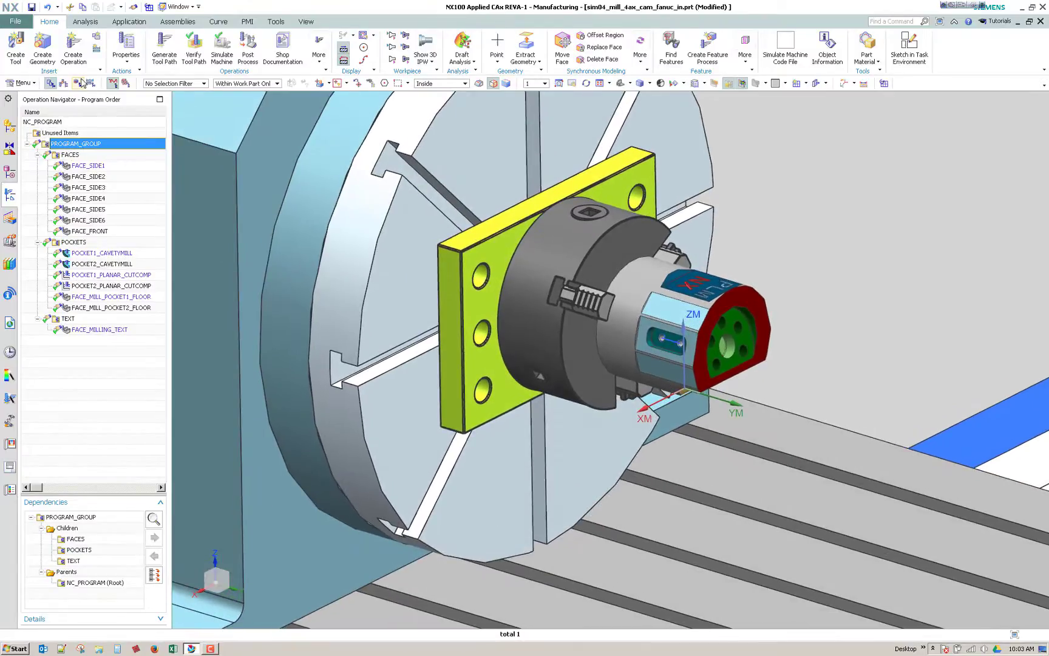
left_click(82, 83)
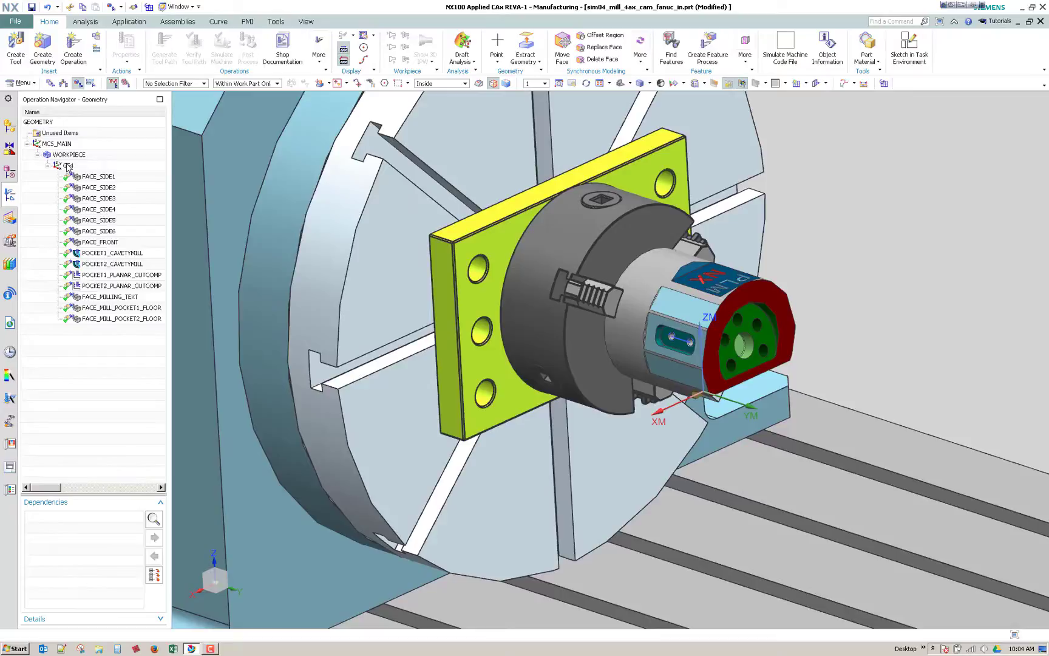
- Check the G54 settings, then begin inserting a new operation under G54
double_click(68, 165)
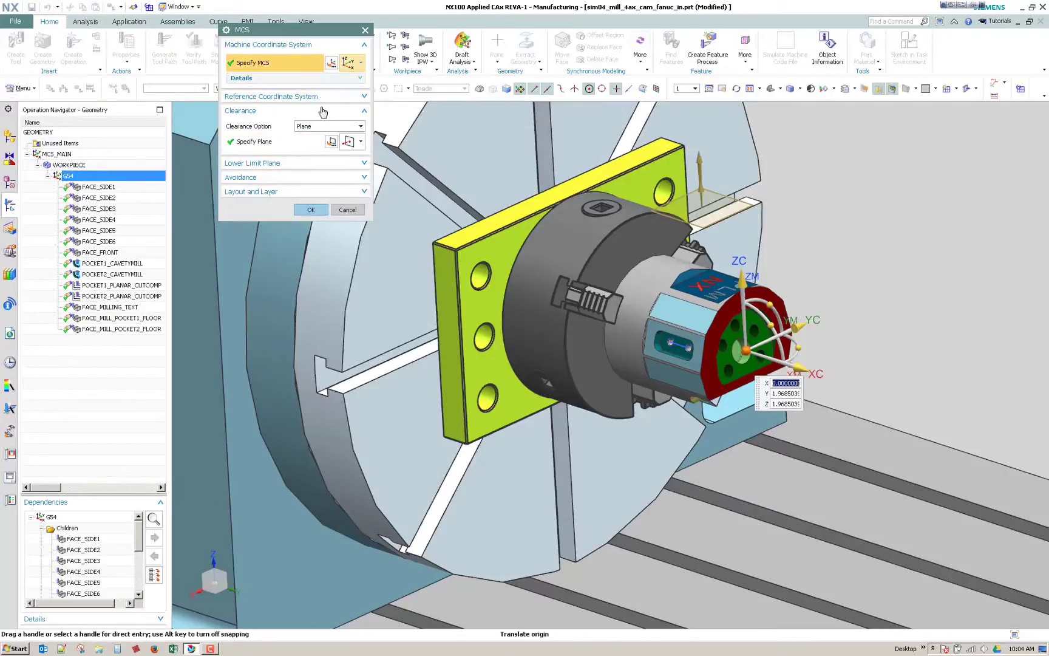
left_click(346, 211)
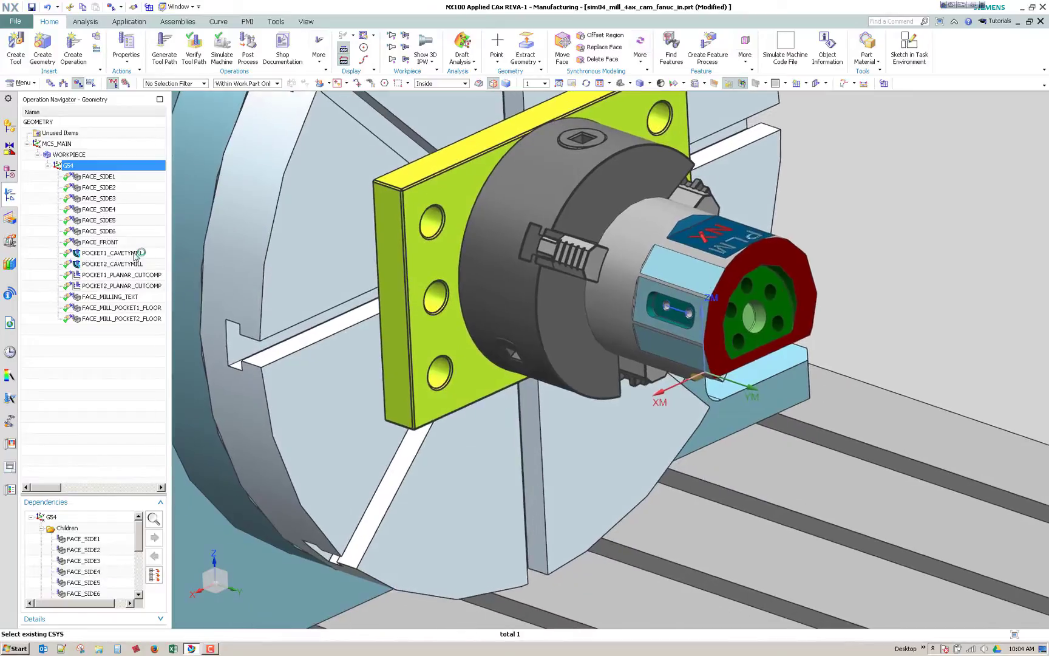
right_click(88, 170)
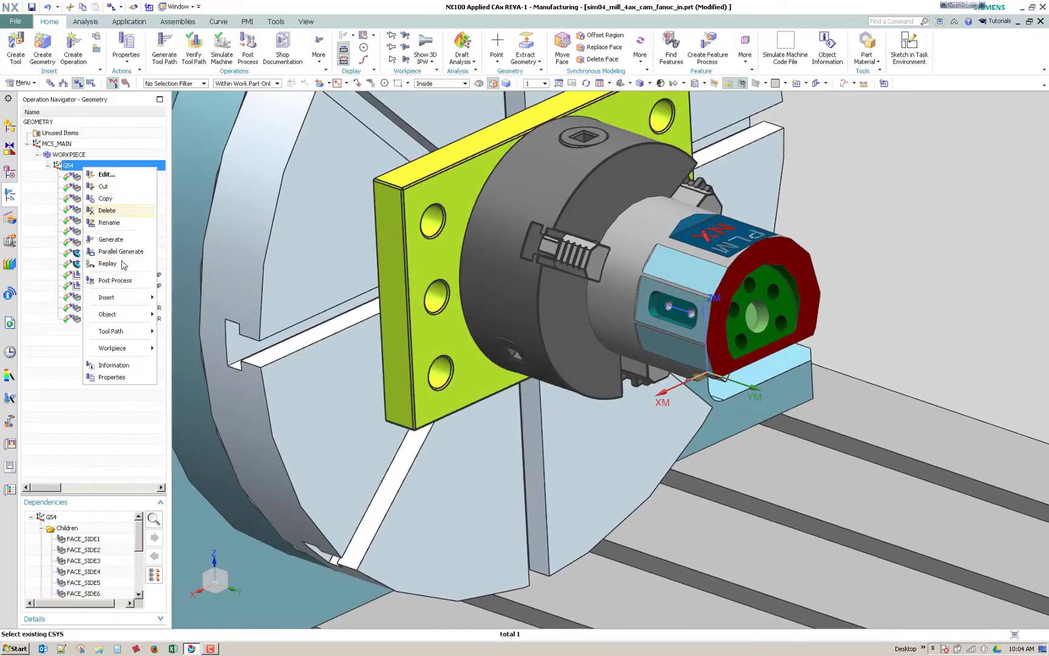
mouse_move(131, 298)
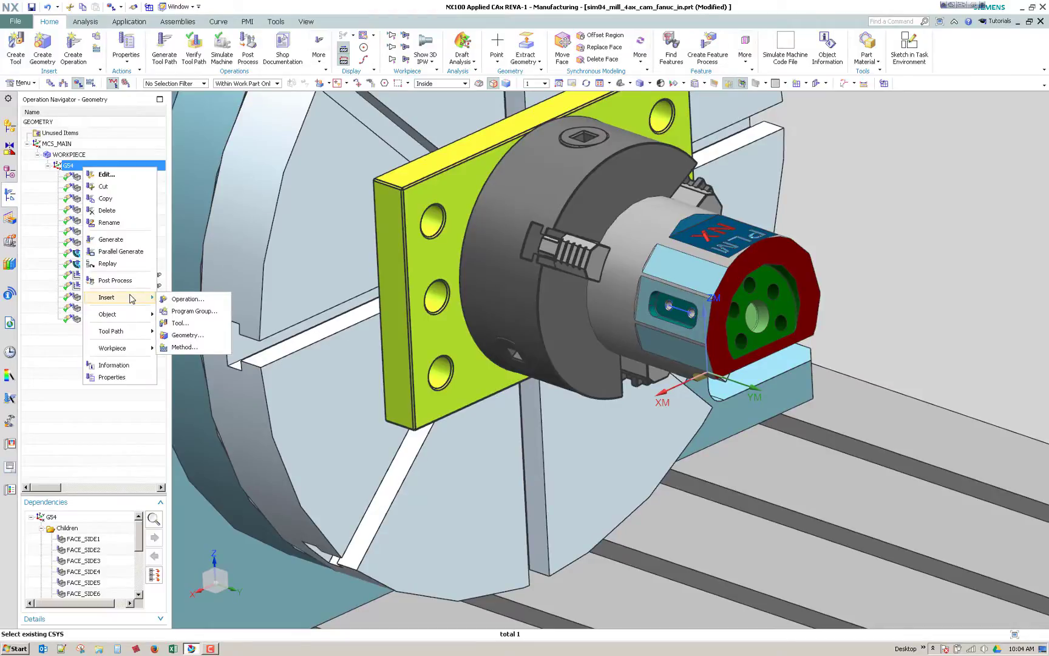
left_click(185, 298)
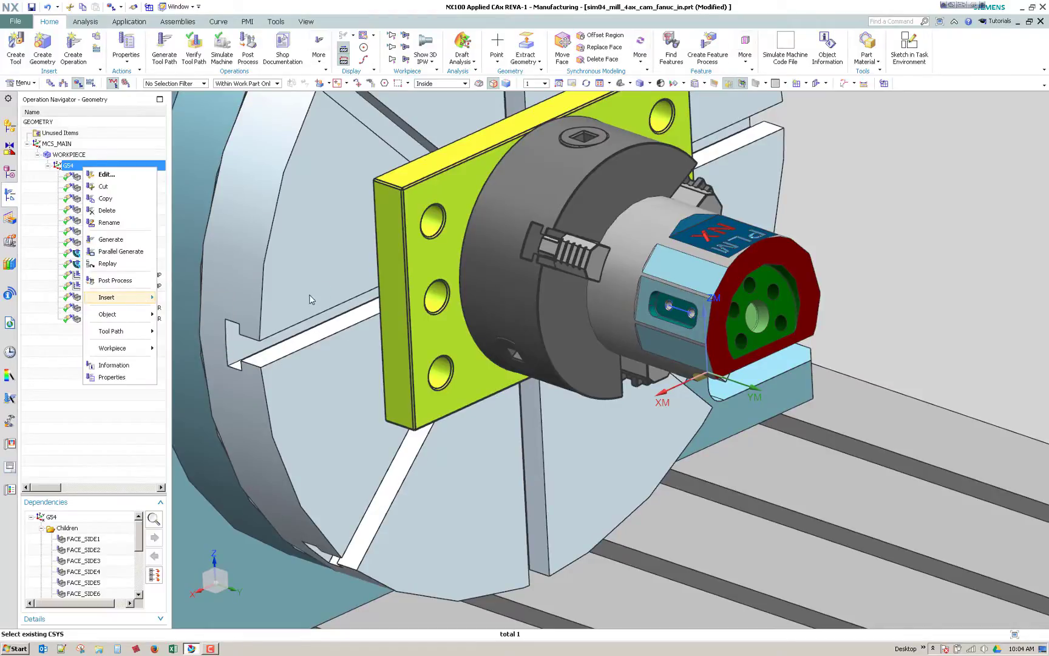
- Create a hole_making Drilling operation using tool UGTI0301_407 and DRILL_METHOD
left_click(293, 60)
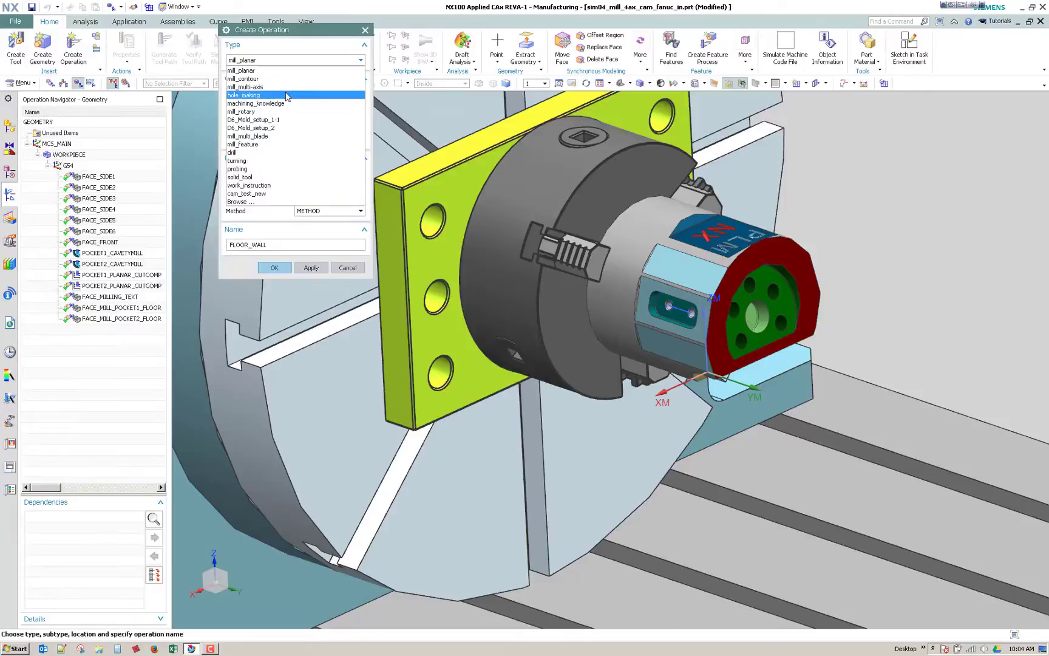
left_click(285, 104)
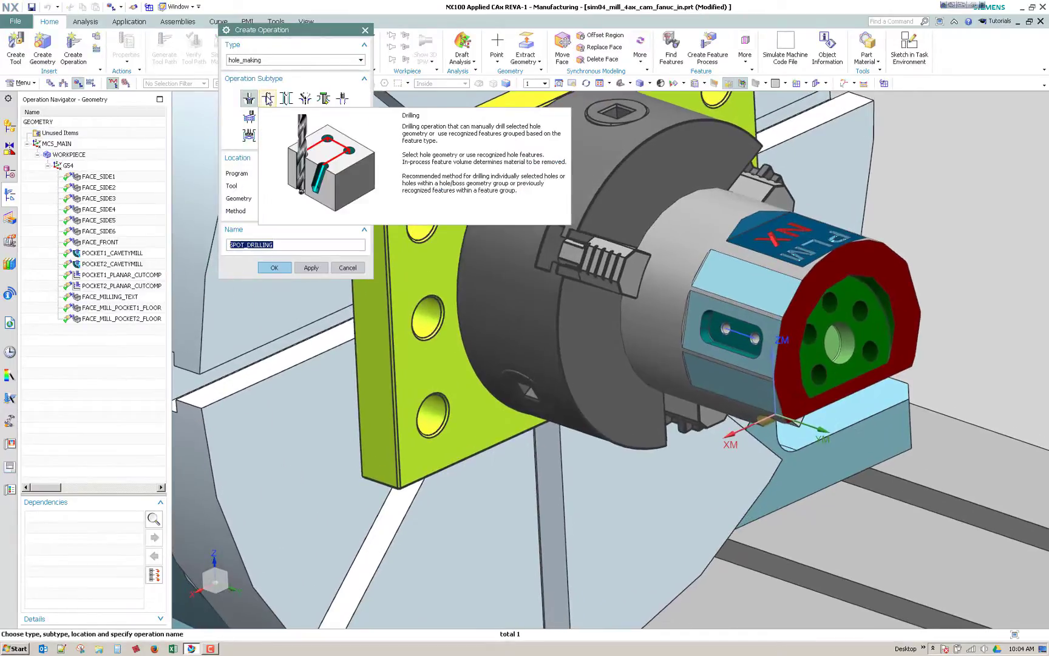
left_click(267, 99)
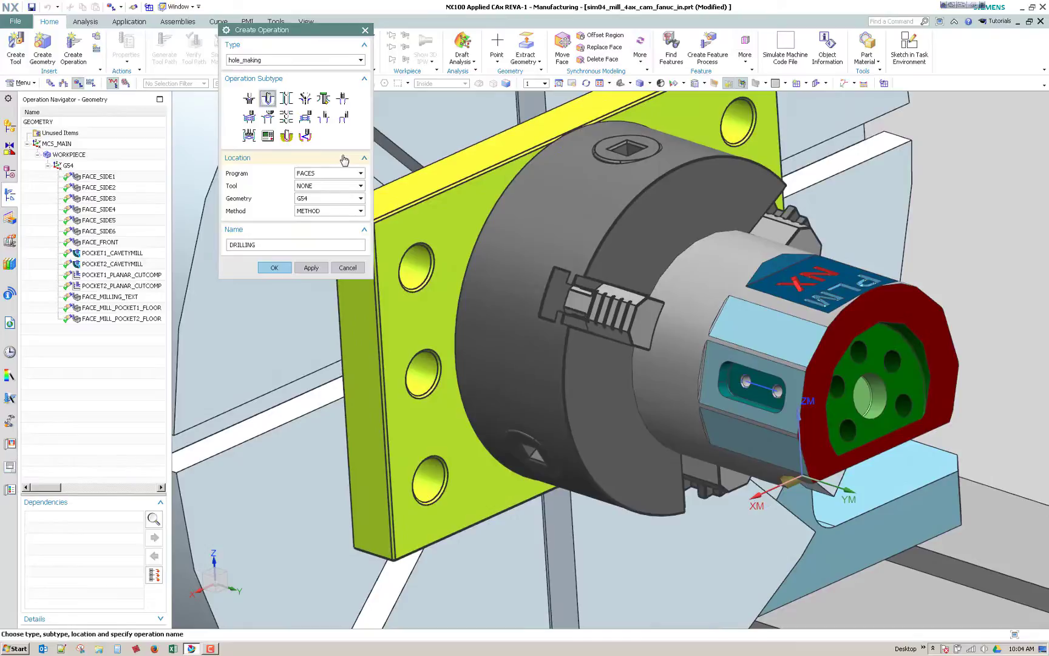
left_click(331, 185)
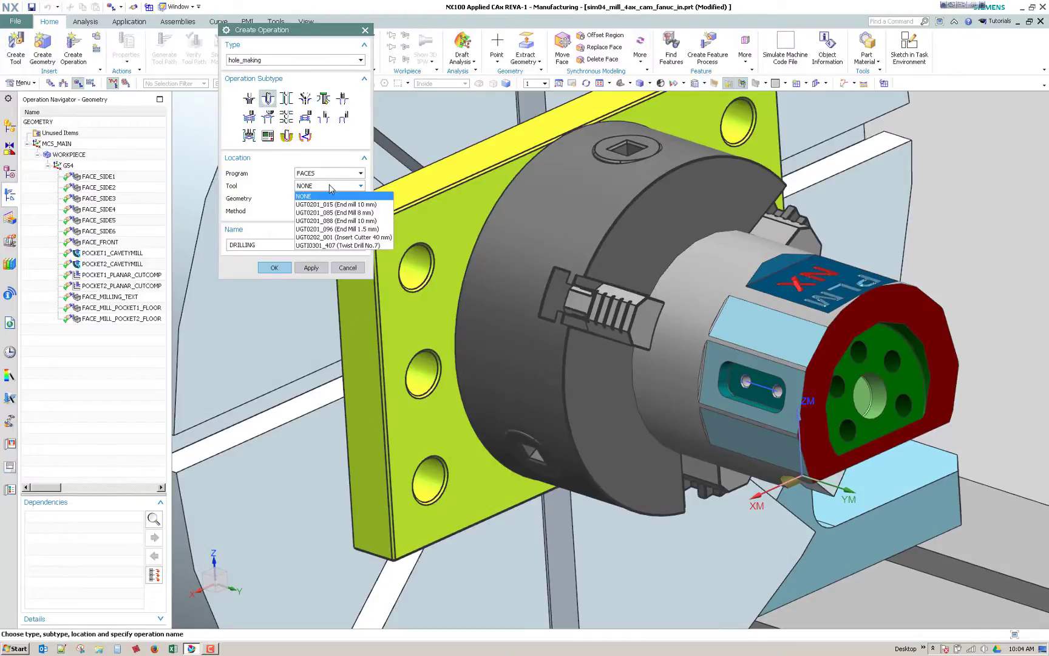
left_click(382, 246)
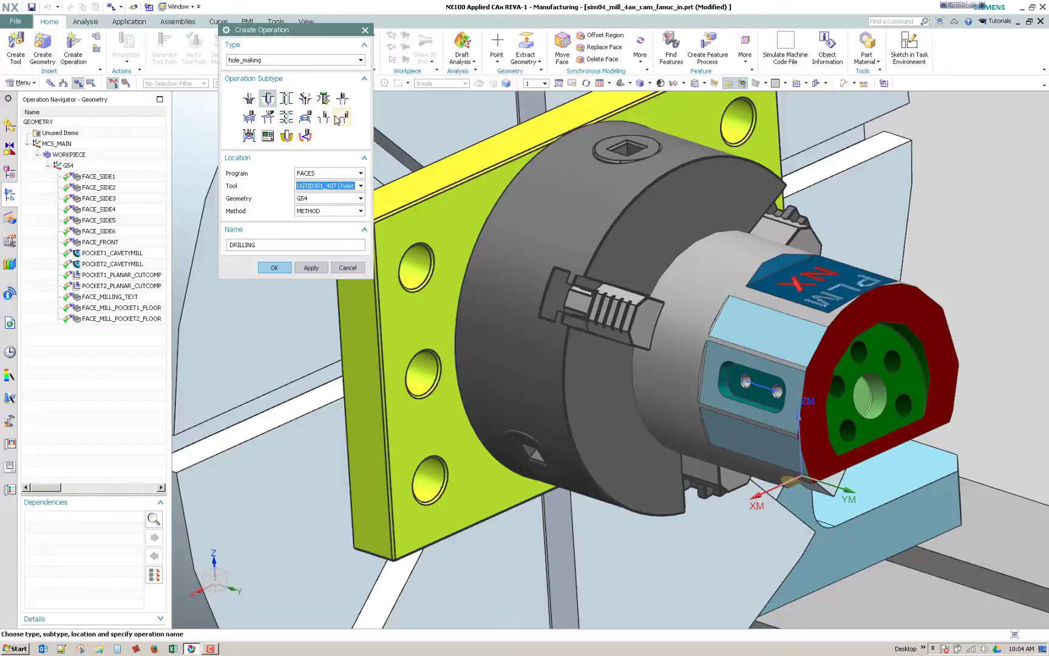
left_click(324, 213)
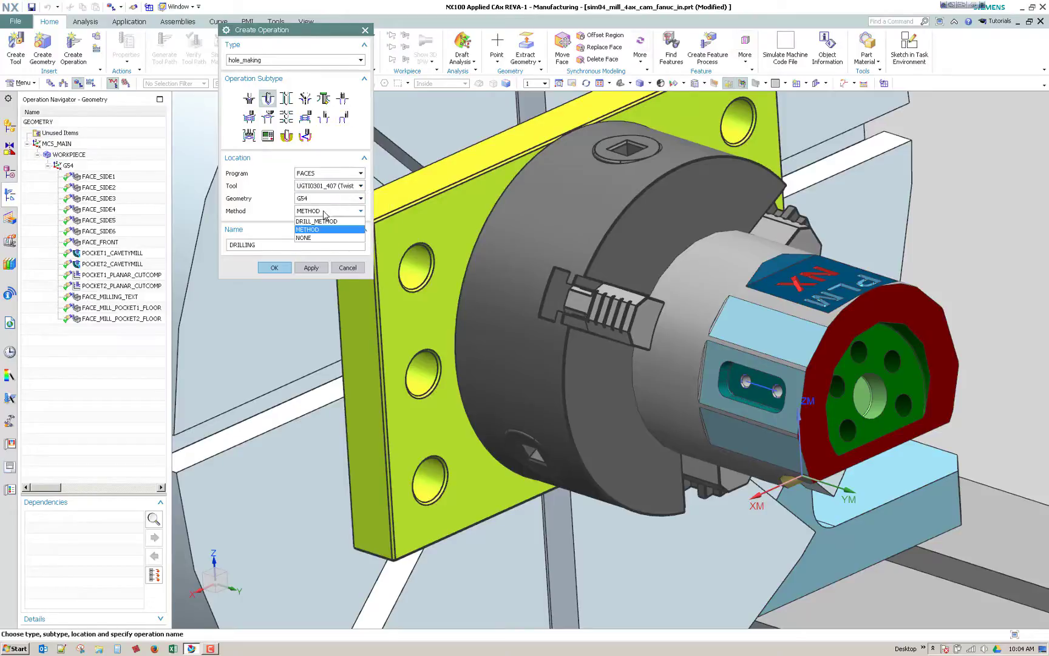
left_click(327, 221)
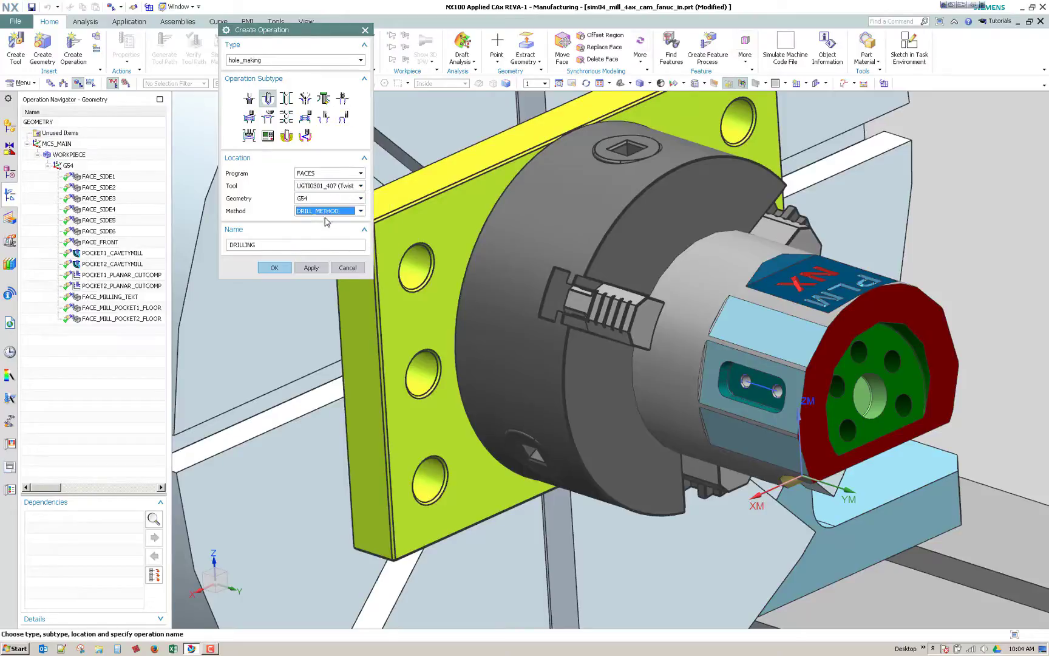
left_click(272, 268)
scroll(562, 278, "up", 5)
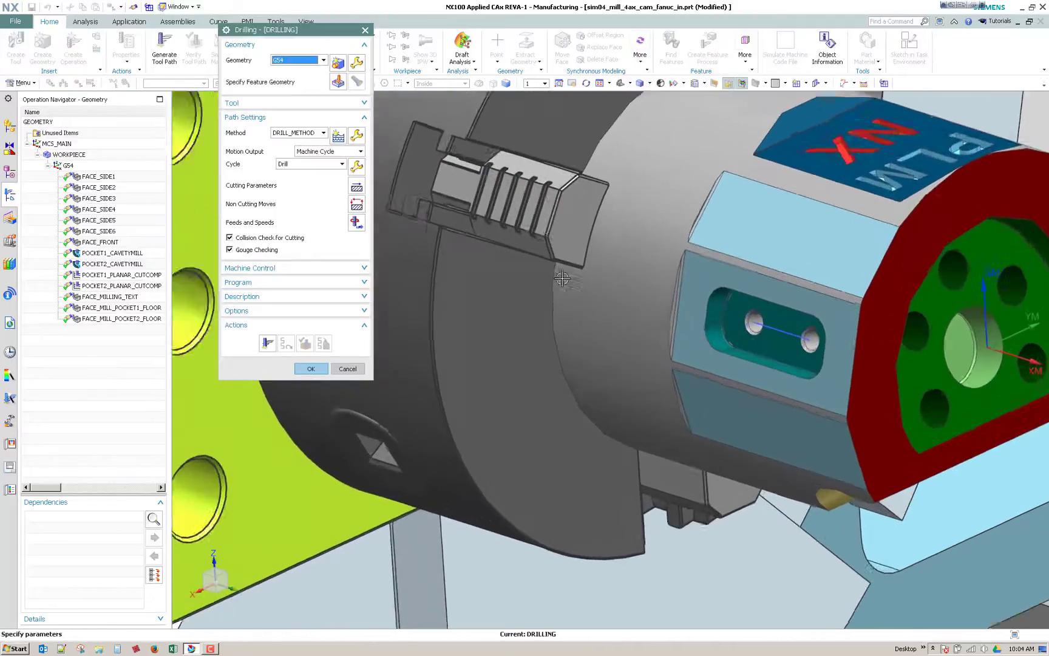
scroll(563, 278, "up", 2)
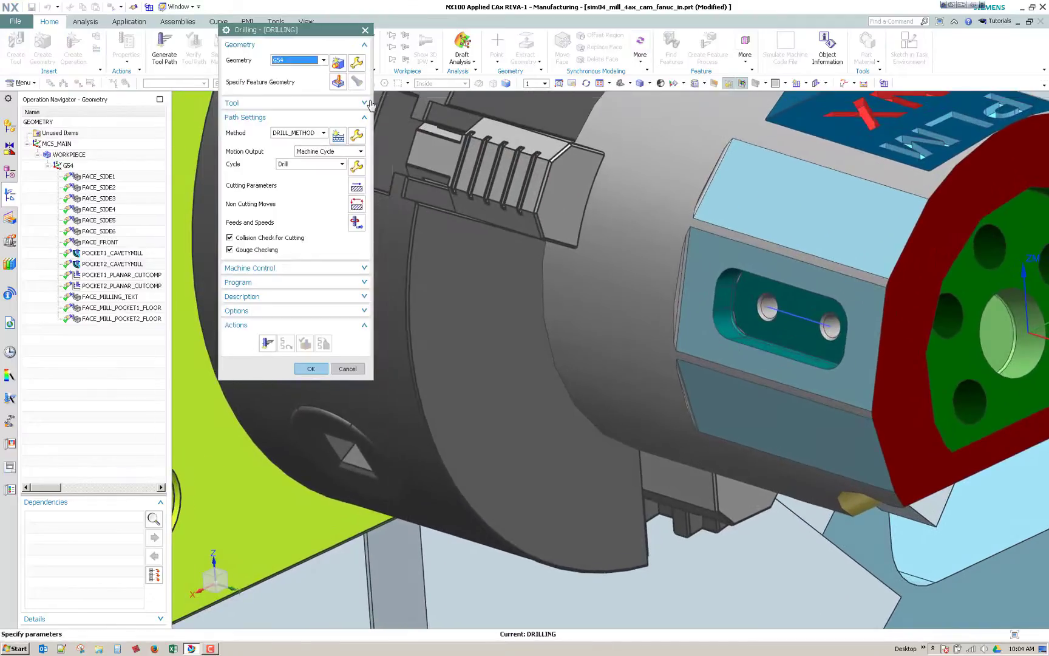
- Select the left and right threaded holes as the drilling features
left_click(341, 86)
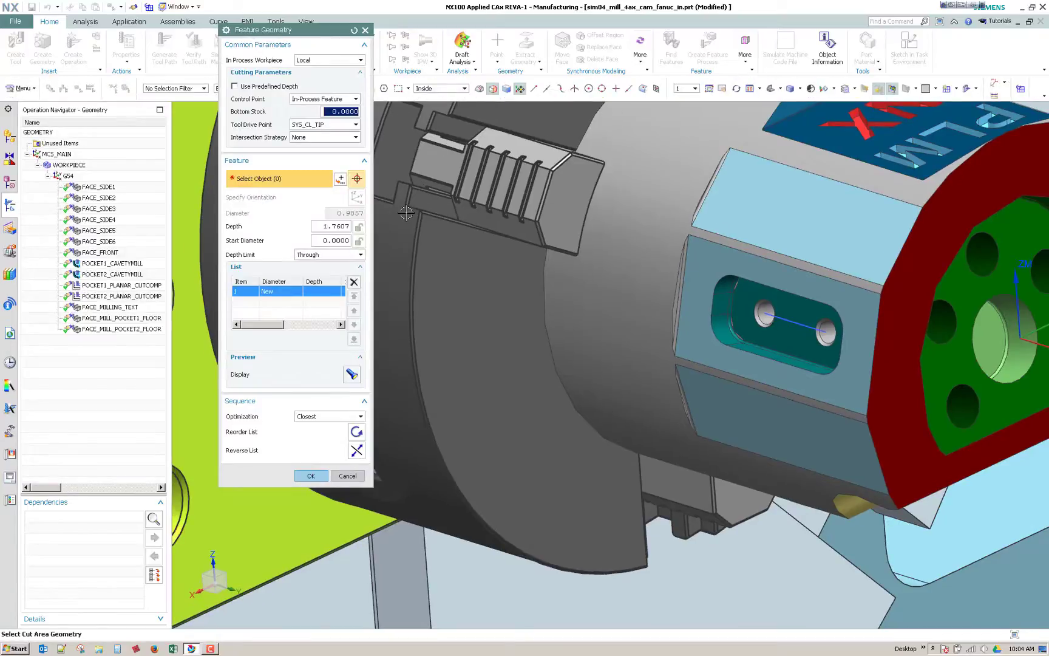
left_click(349, 476)
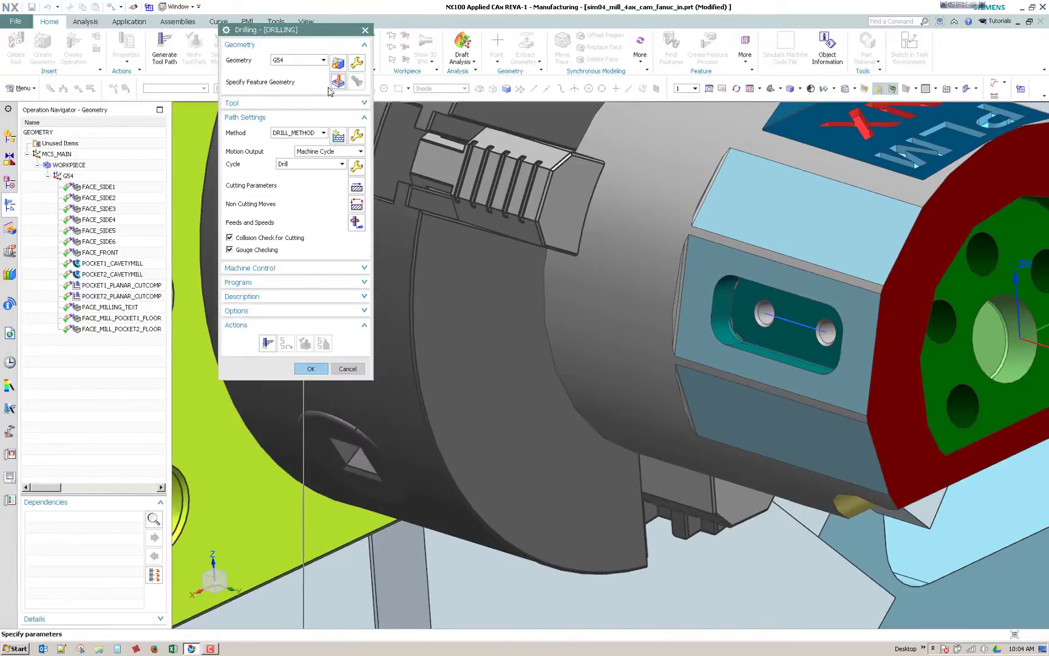
left_click(338, 81)
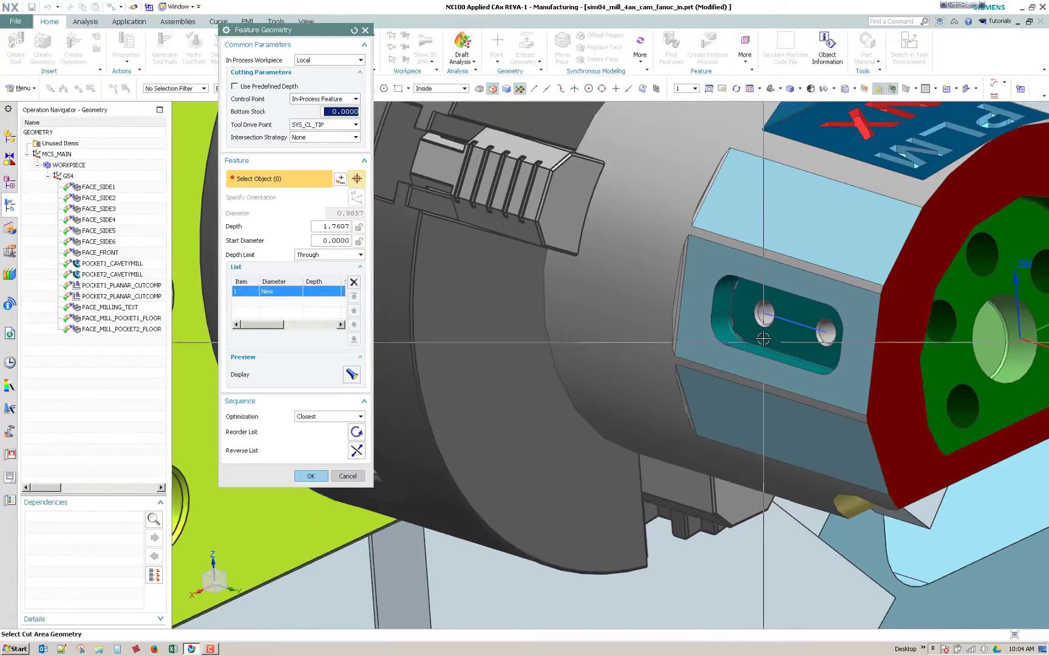
scroll(763, 337, "up", 1)
scroll(763, 337, "up", 3)
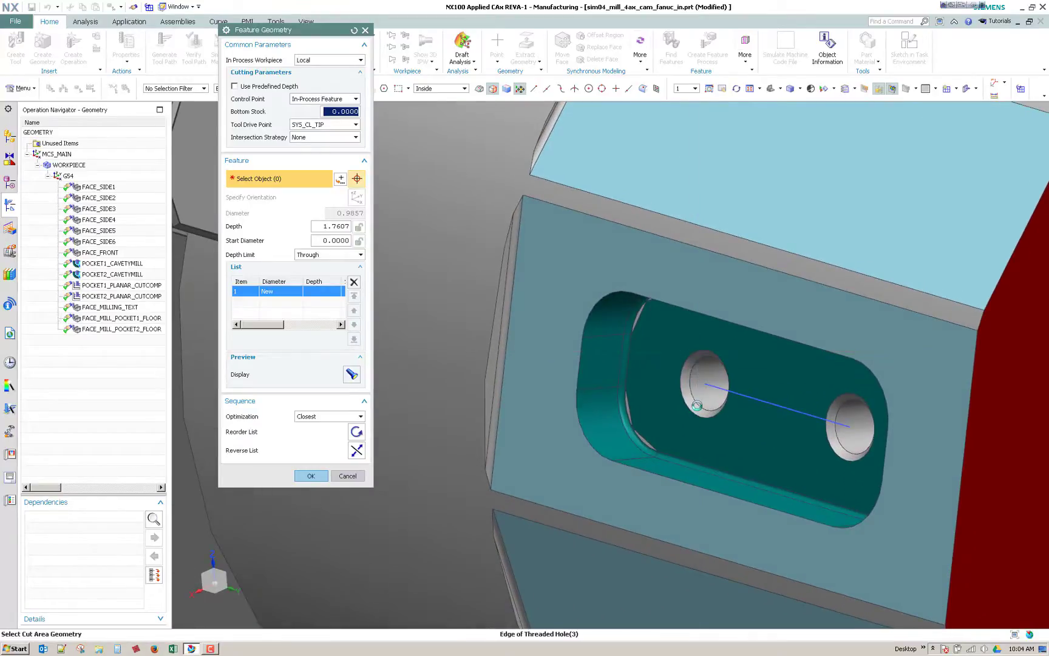
left_click(698, 406)
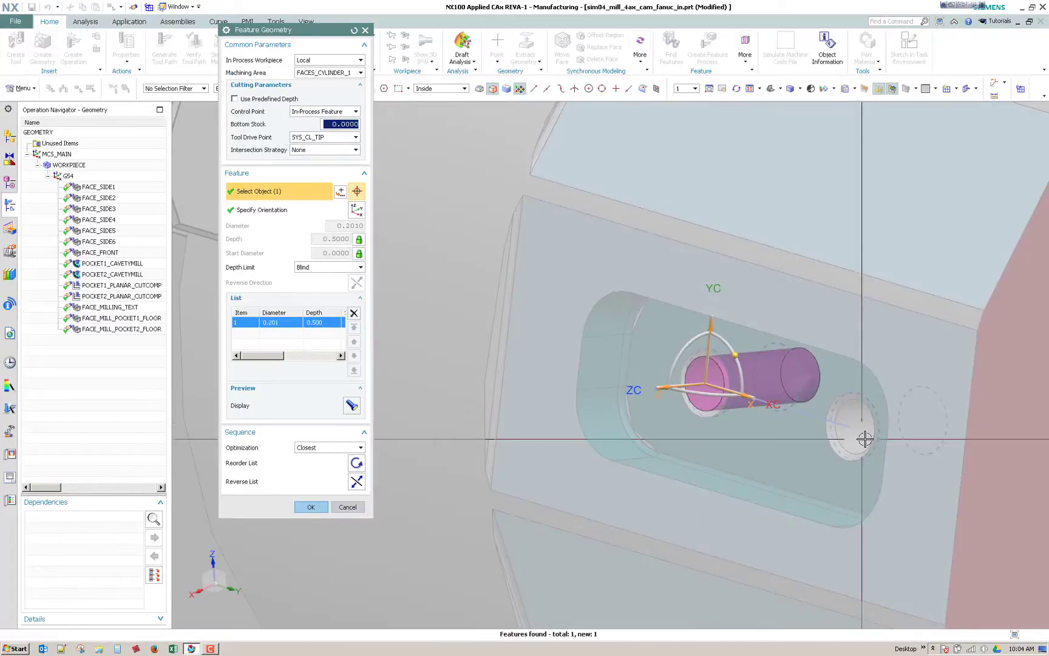
left_click(859, 435)
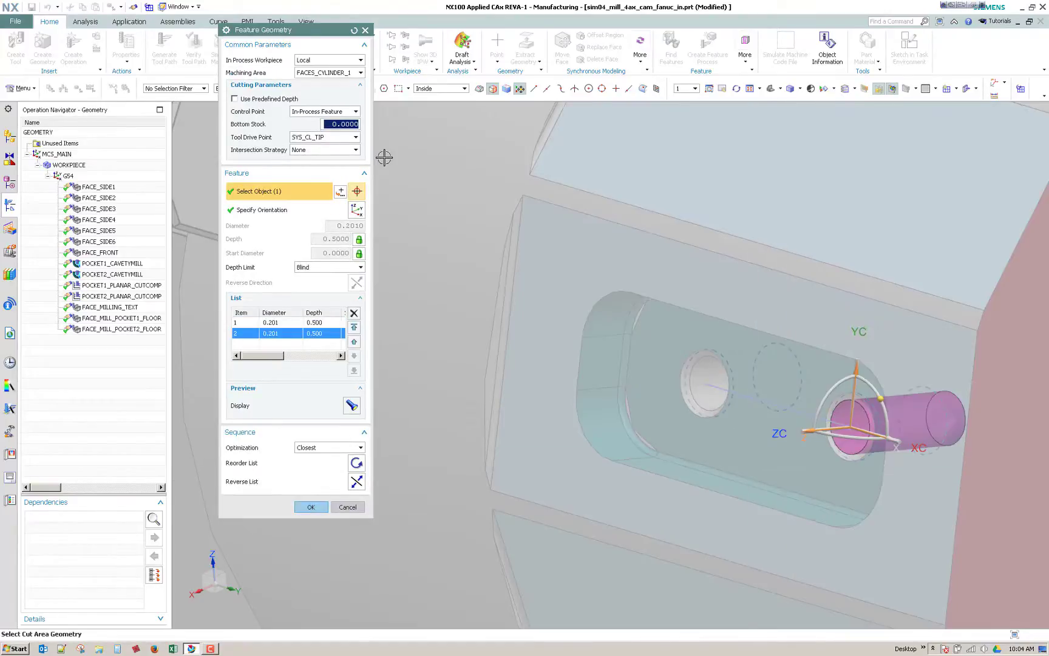
- Set the holes' machining area to FACES_CYLINDER_1 and confirm the feature geometry
left_click(343, 72)
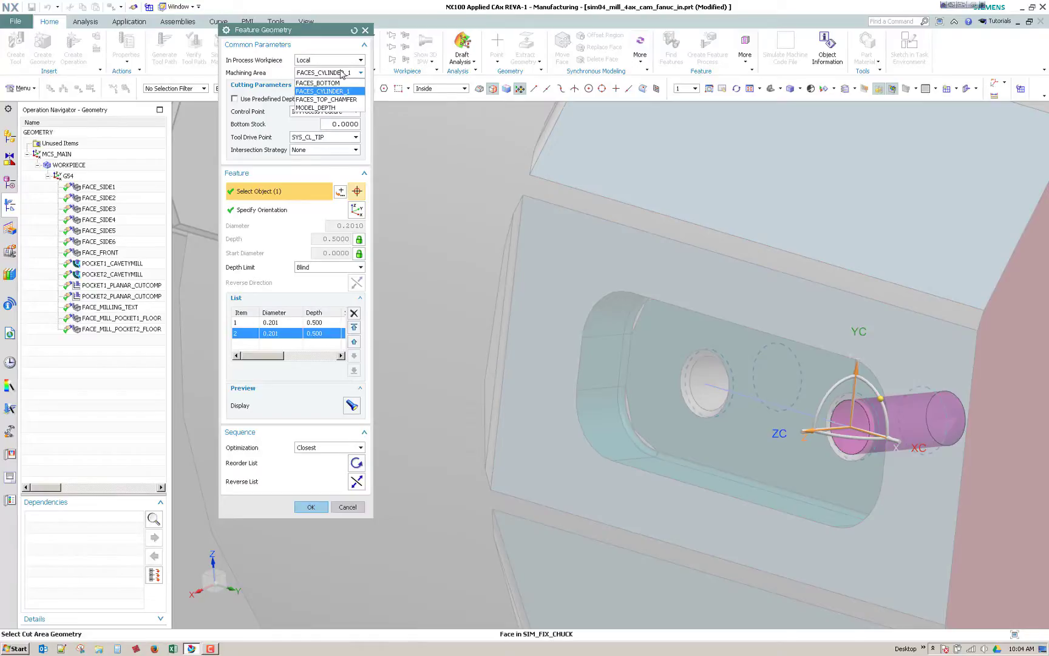
left_click(342, 73)
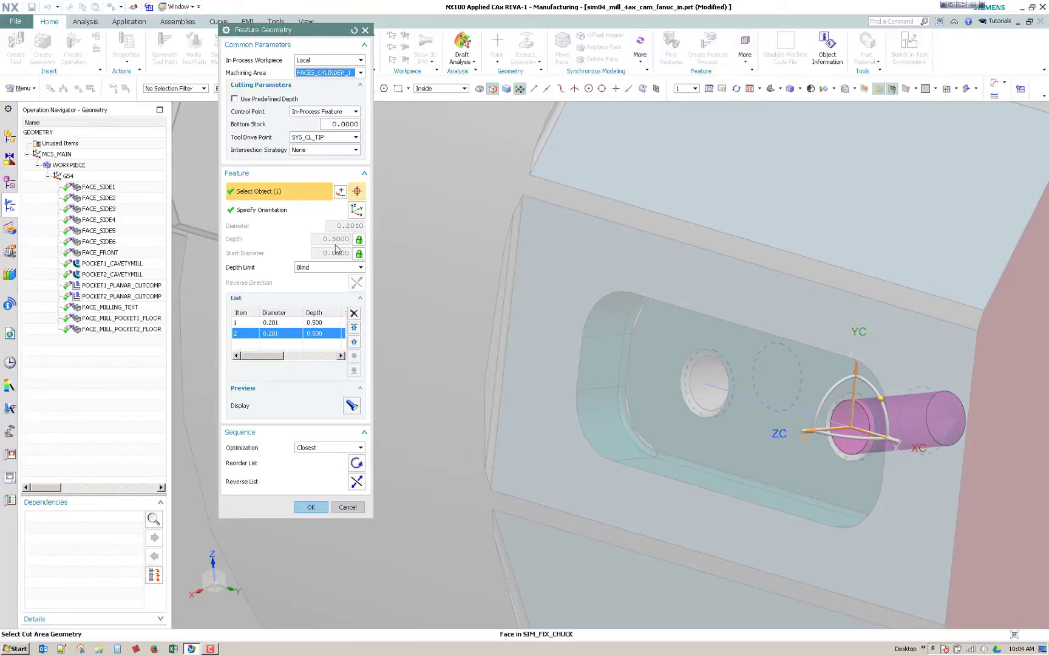
left_click(291, 323)
left_click(336, 73)
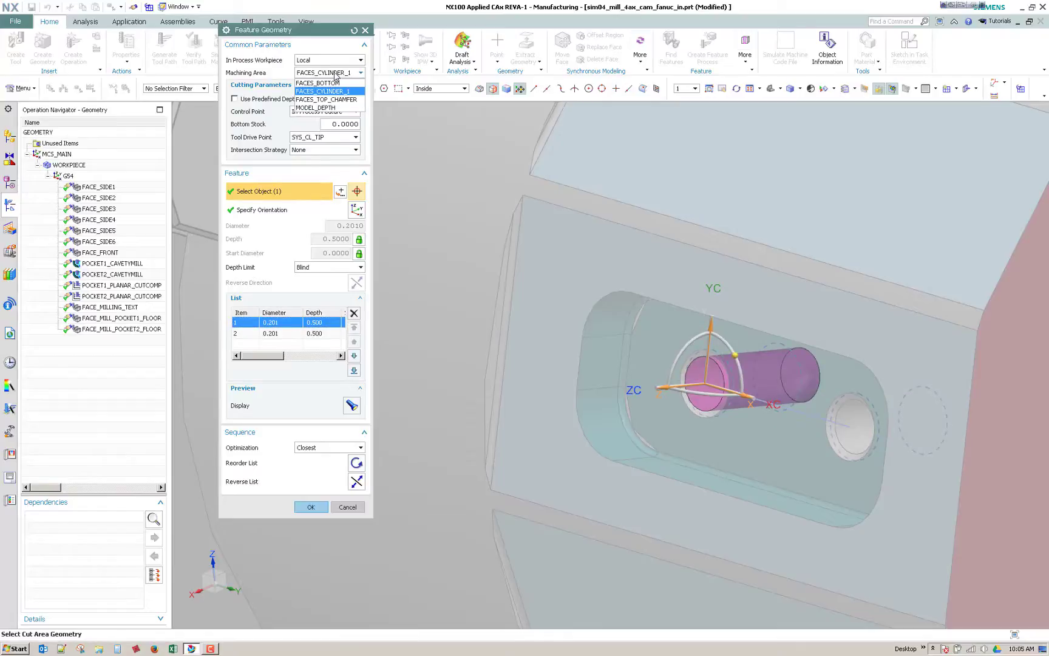
left_click(331, 99)
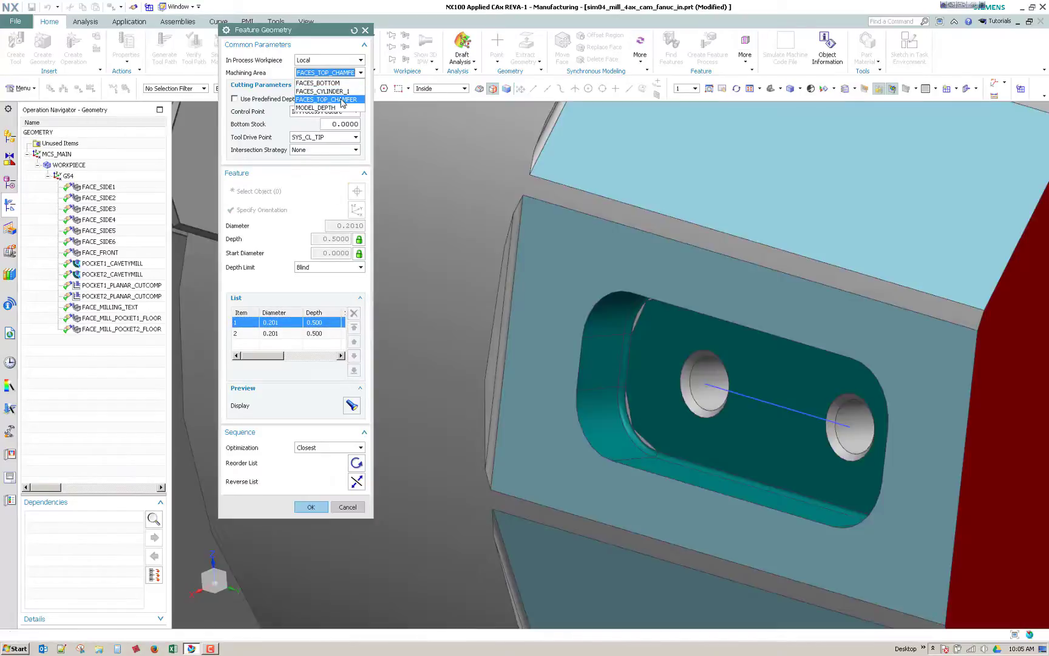
left_click(334, 73)
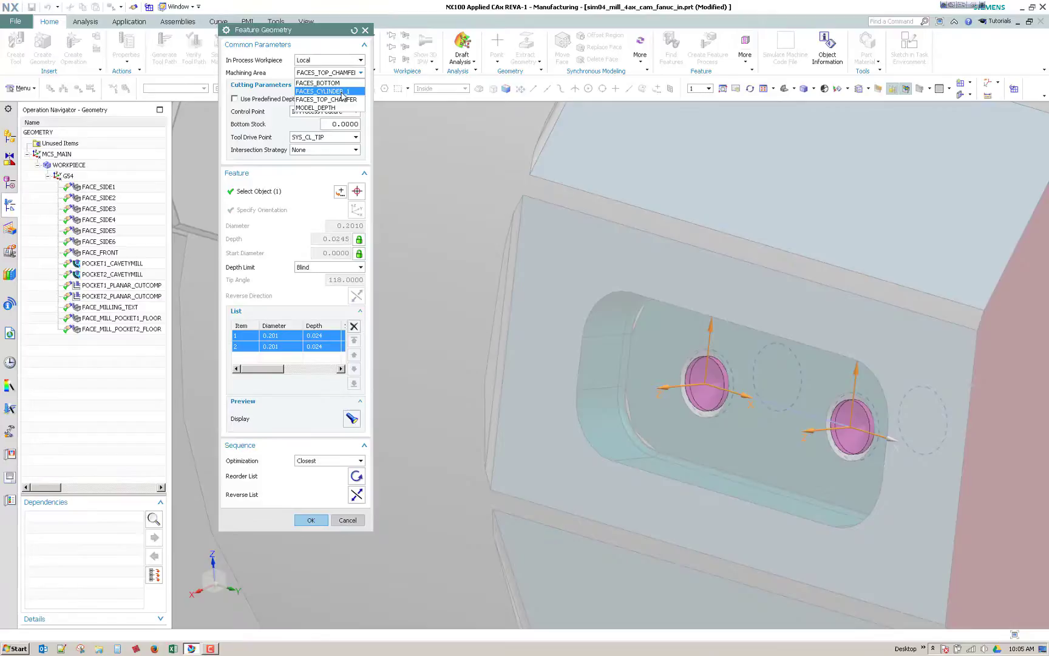
left_click(331, 92)
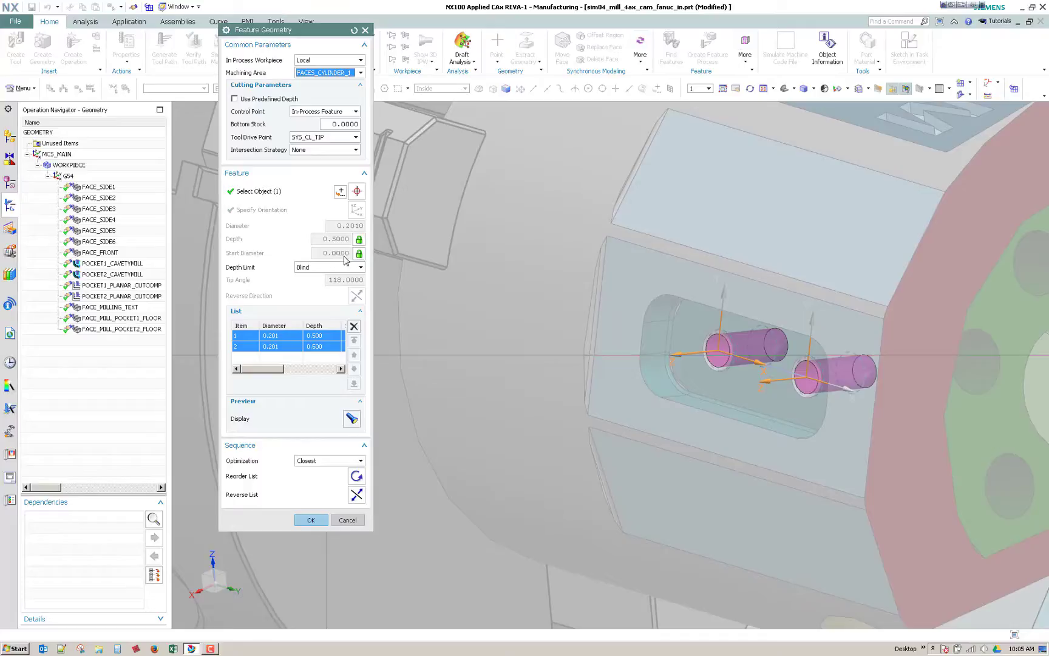
left_click(311, 520)
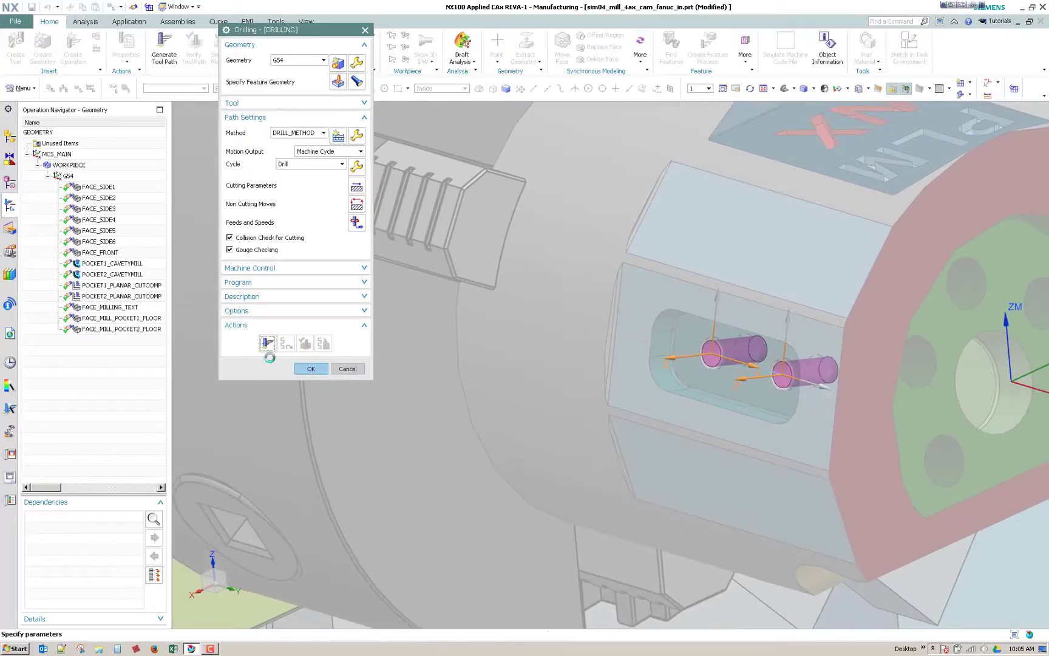
- Generate the drilling tool path for the two threaded holes
left_click(266, 343)
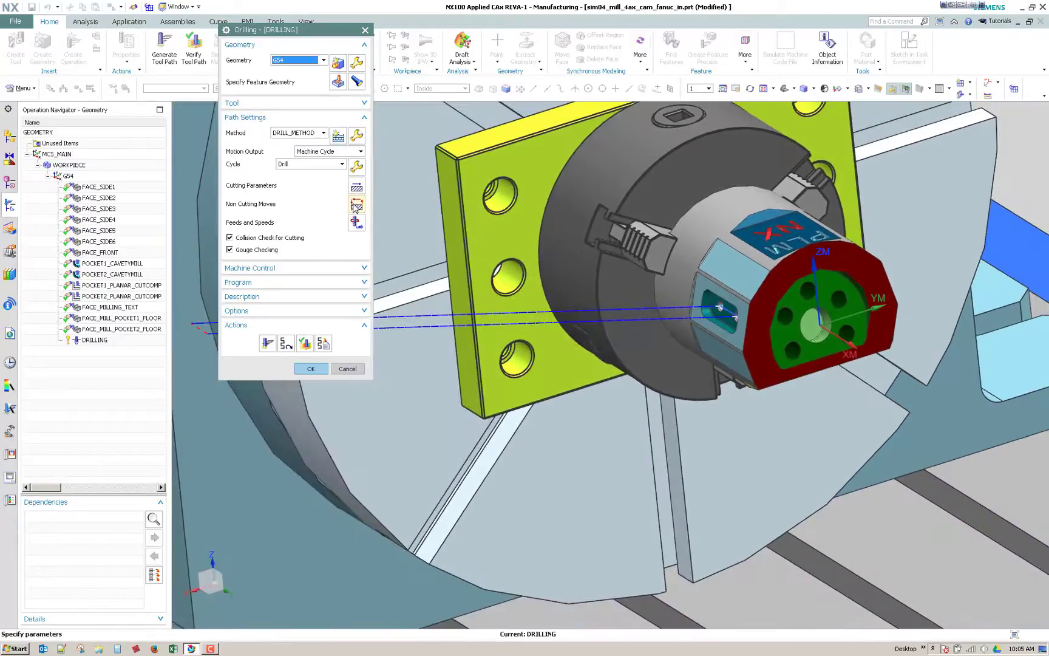
- Set Transfer/Rapid clearance to Bounding Cylinder with 0.5 safe distance and regenerate the path
left_click(356, 204)
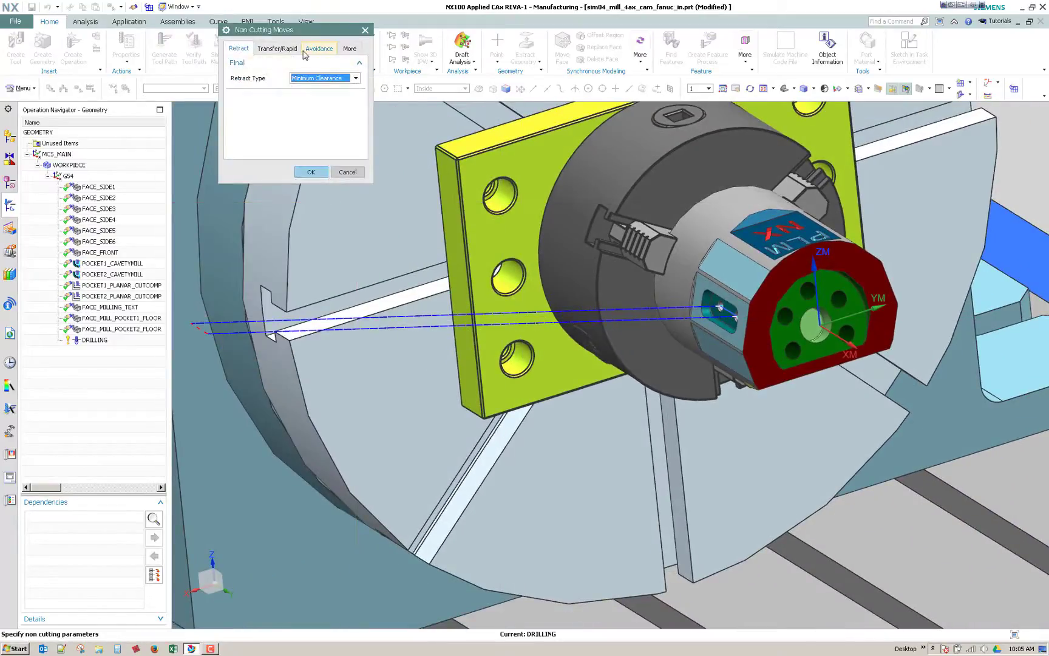
left_click(348, 172)
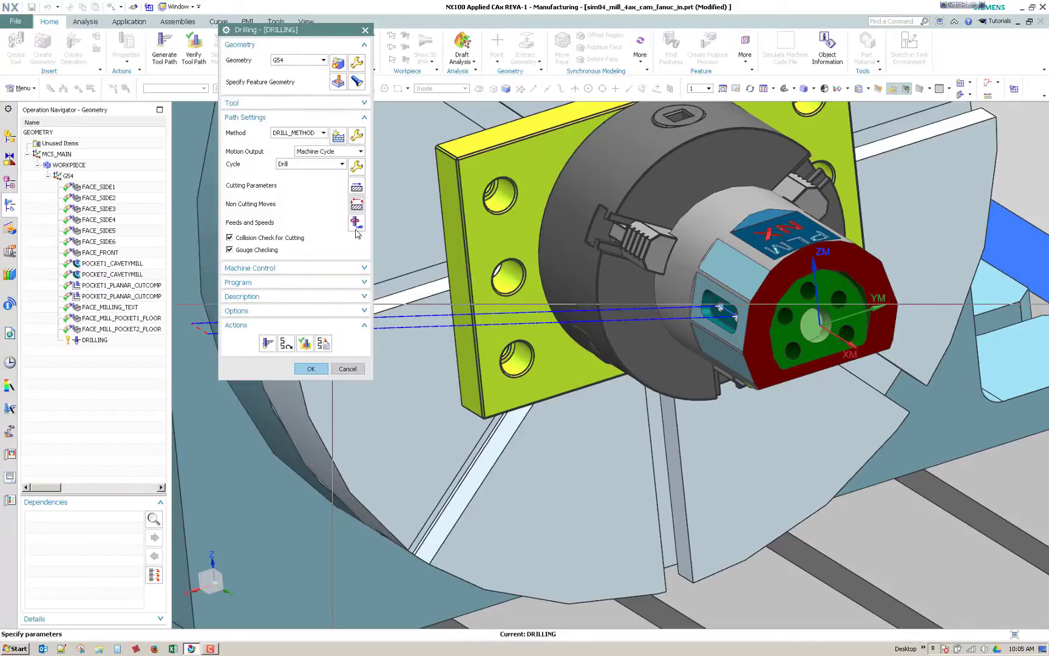
left_click(357, 205)
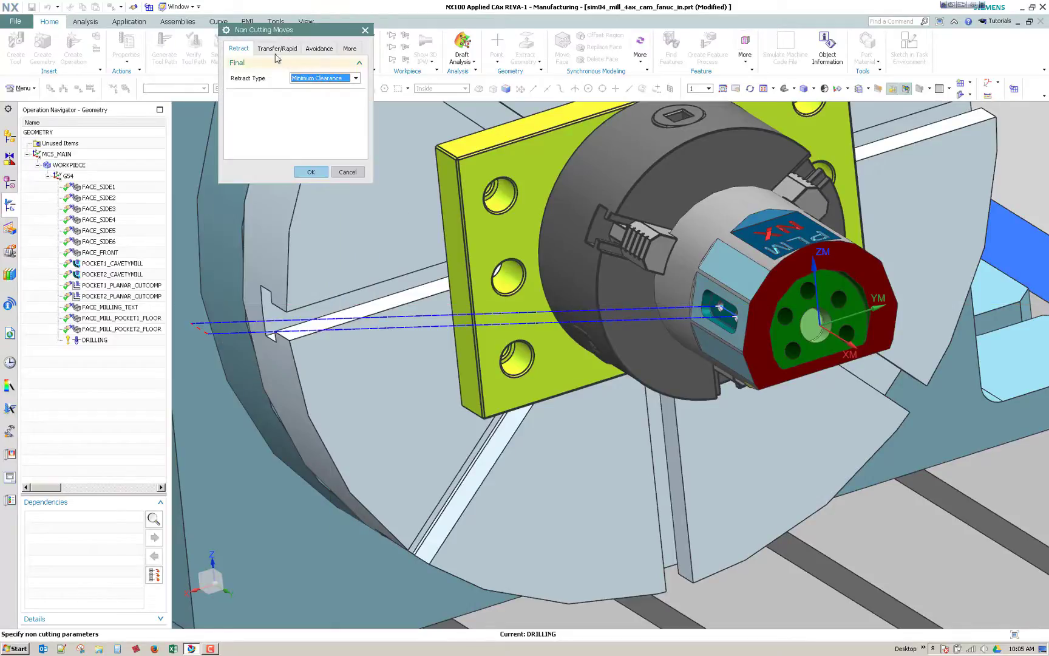
left_click(277, 48)
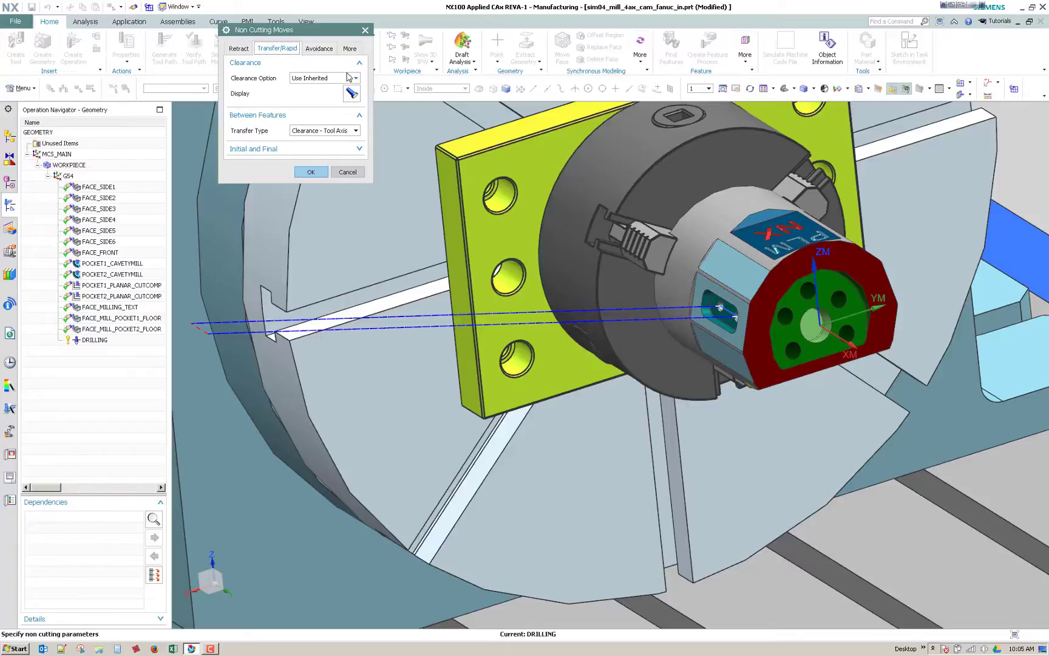
left_click(351, 79)
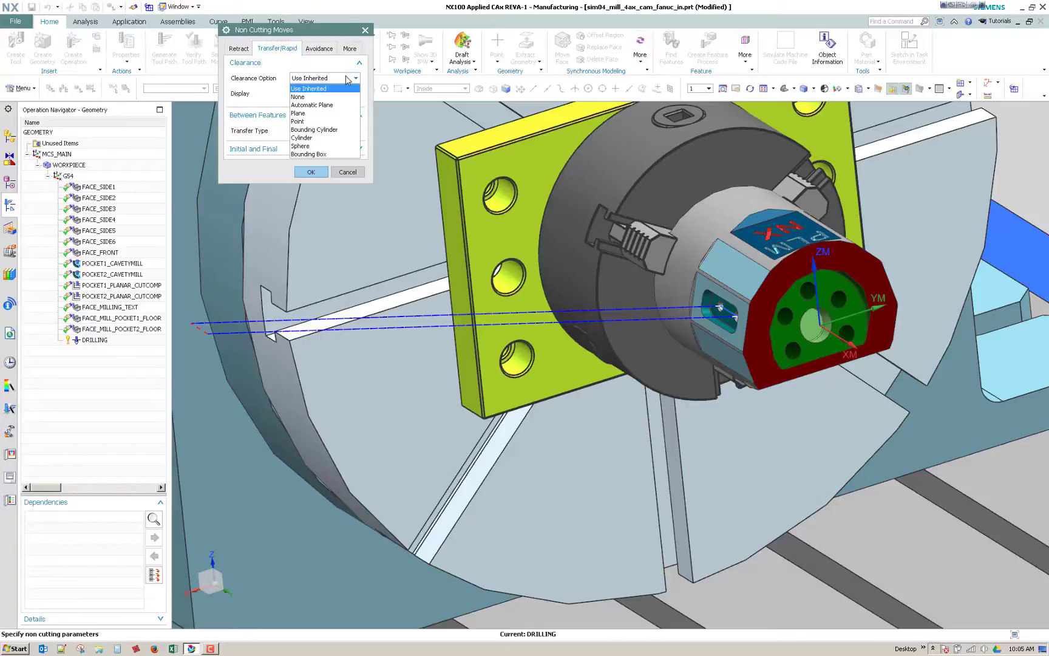
left_click(340, 129)
middle_click_drag(368, 145, 394, 153)
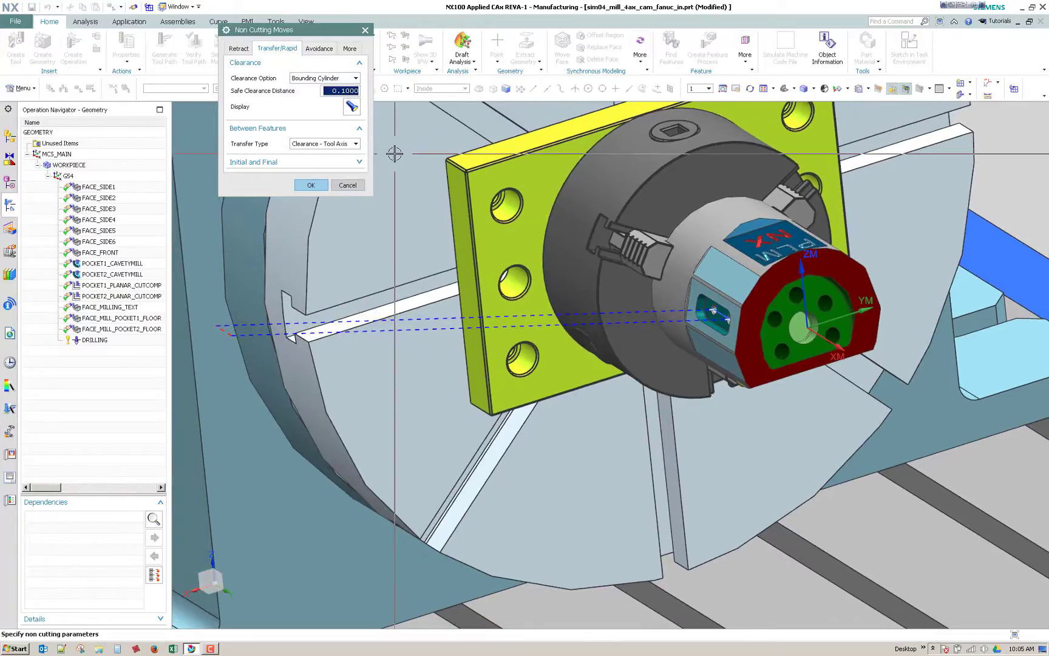
type(".5")
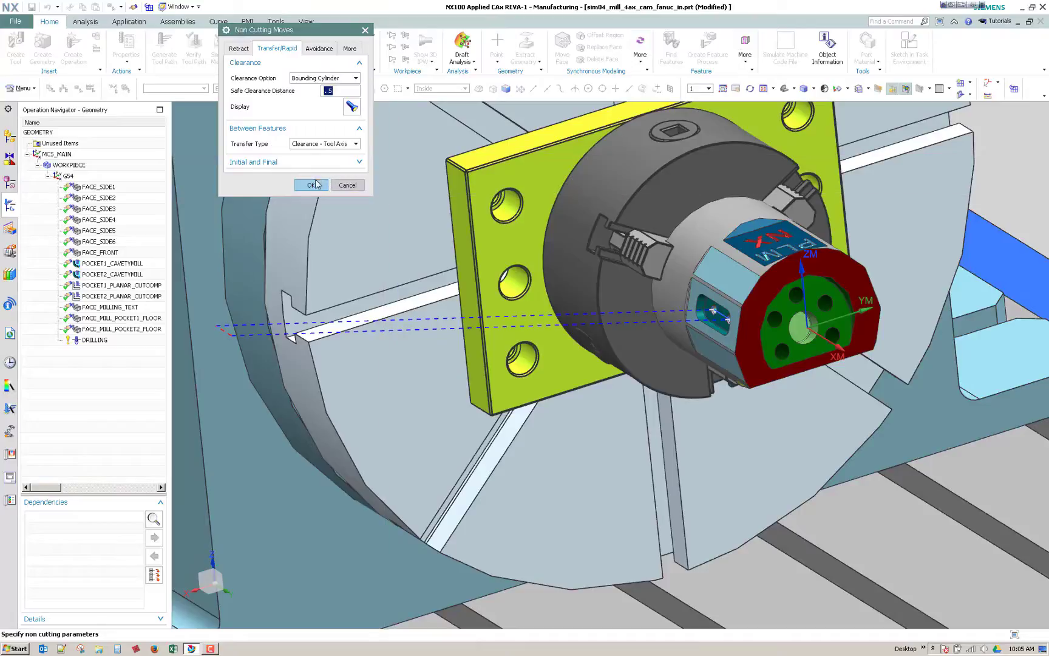
left_click(311, 185)
left_click(268, 344)
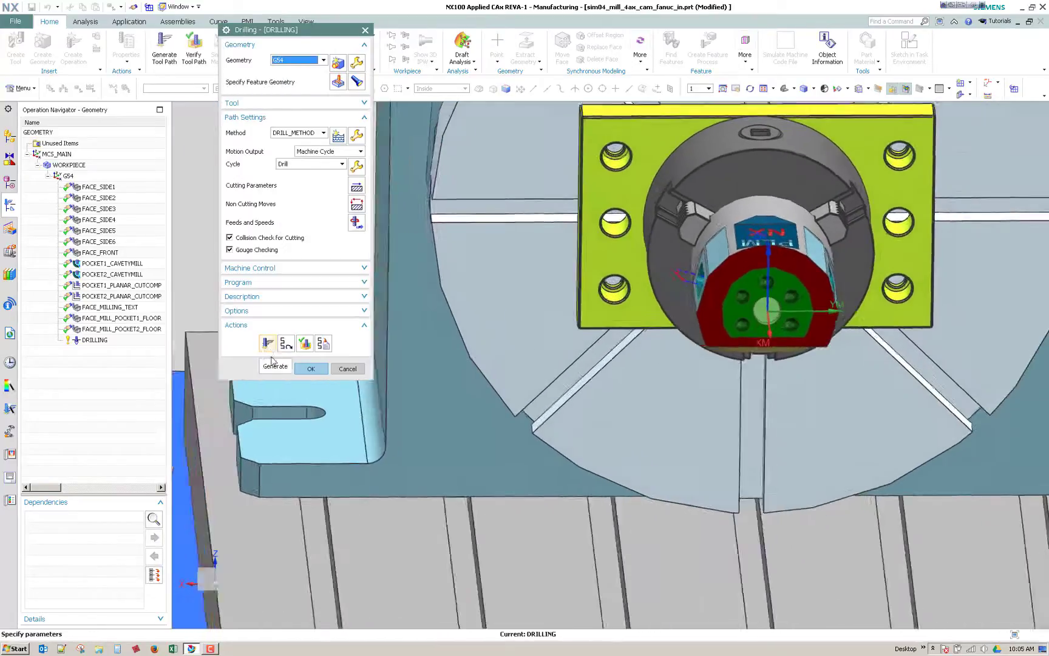
- Run a Machine Code Simulate simulation of the DRILLING operation, then stop and close it
middle_click(209, 336)
right_click(117, 332)
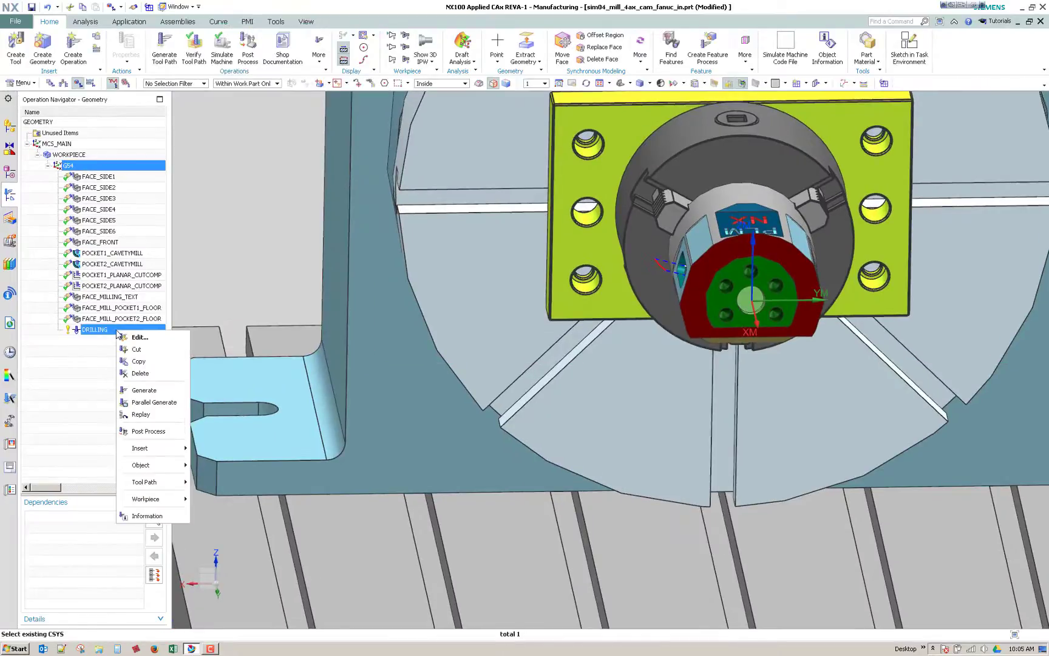
left_click(222, 47)
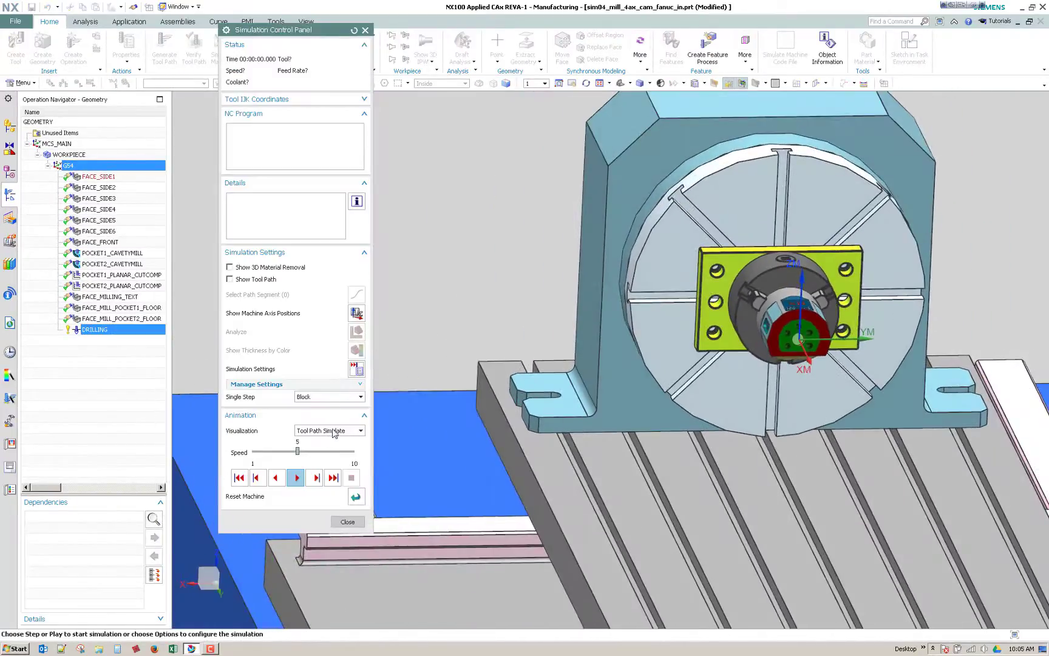
left_click(330, 430)
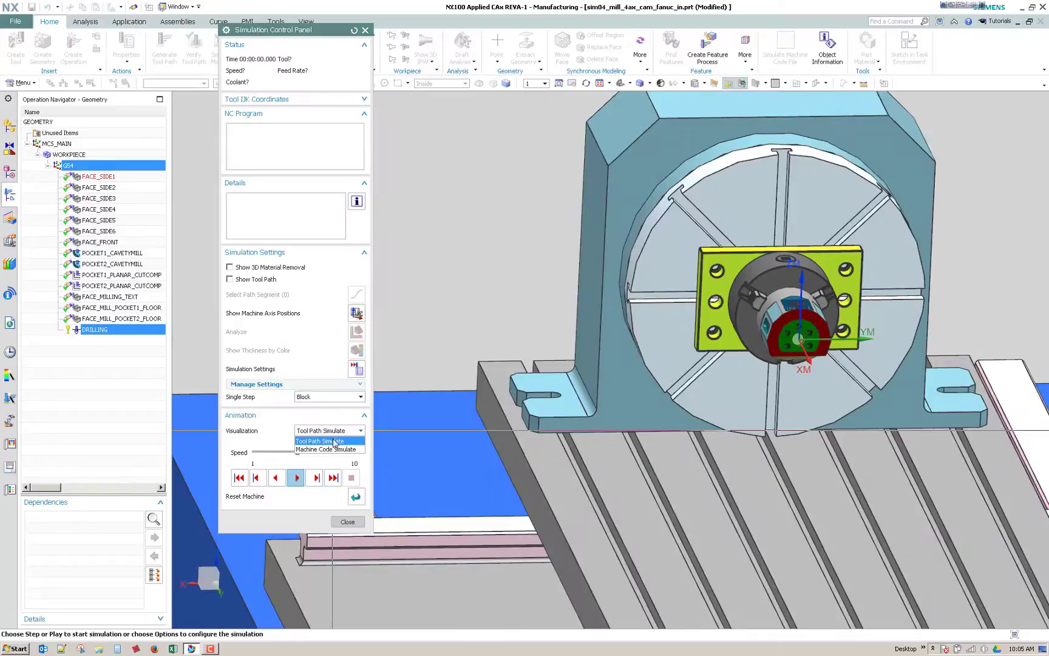
left_click(322, 446)
left_click(297, 501)
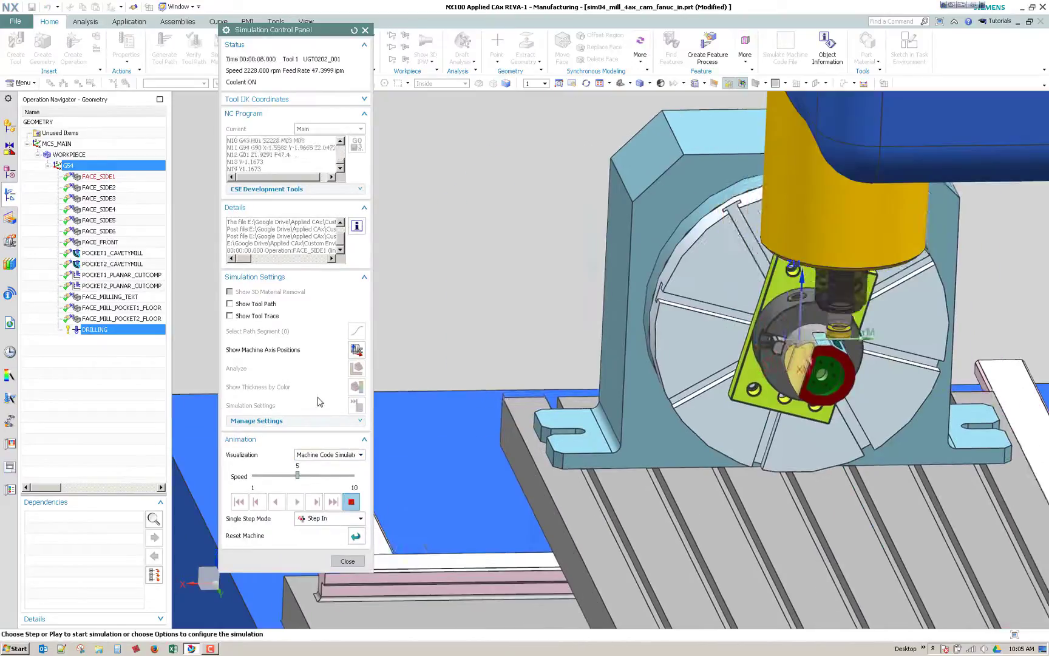
left_click(357, 503)
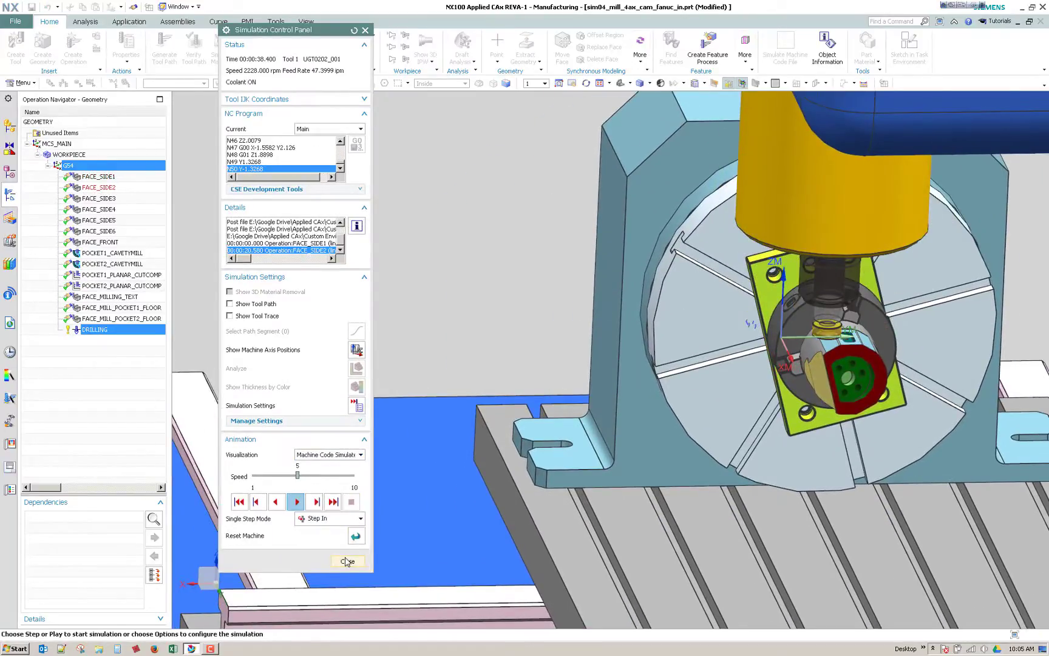
left_click(348, 562)
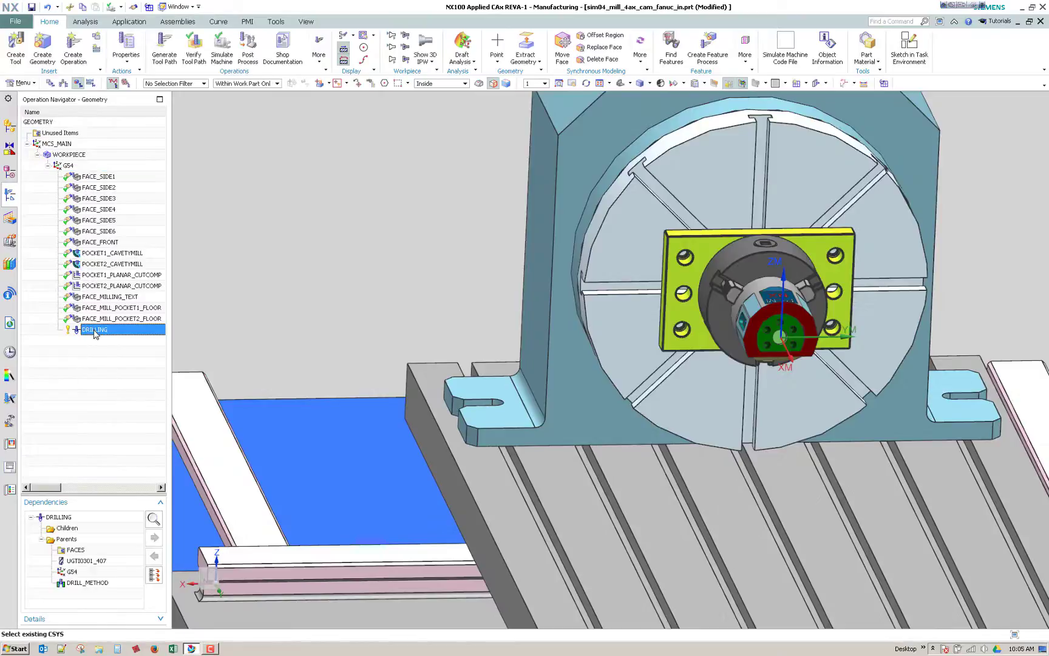
- Rerun the machine simulation at speed 3
left_click(222, 47)
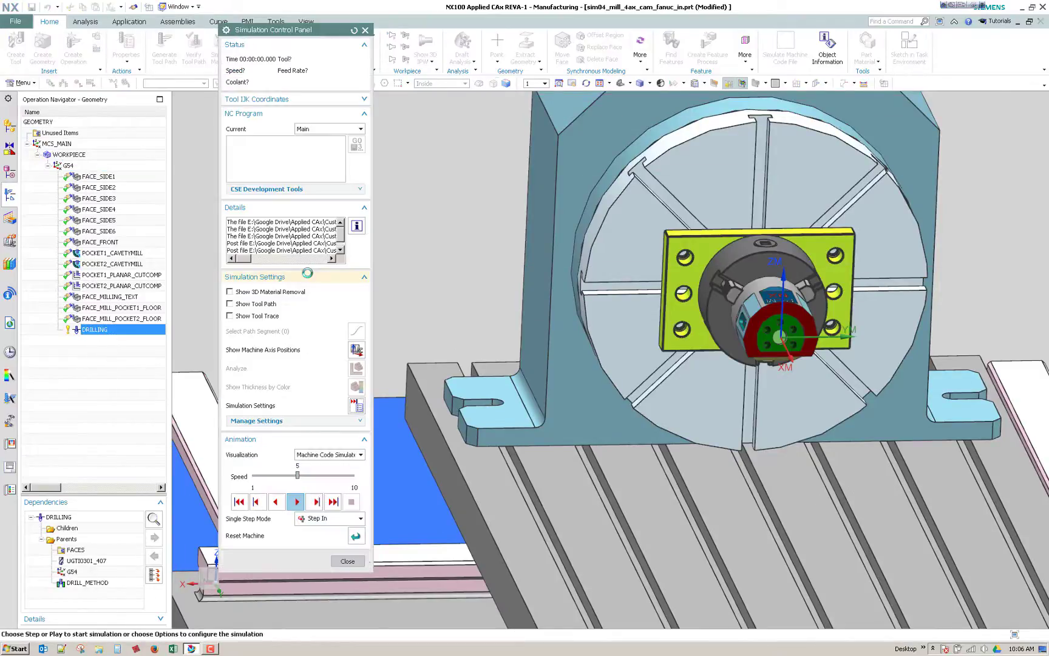
left_click_drag(297, 476, 276, 475)
left_click(296, 502)
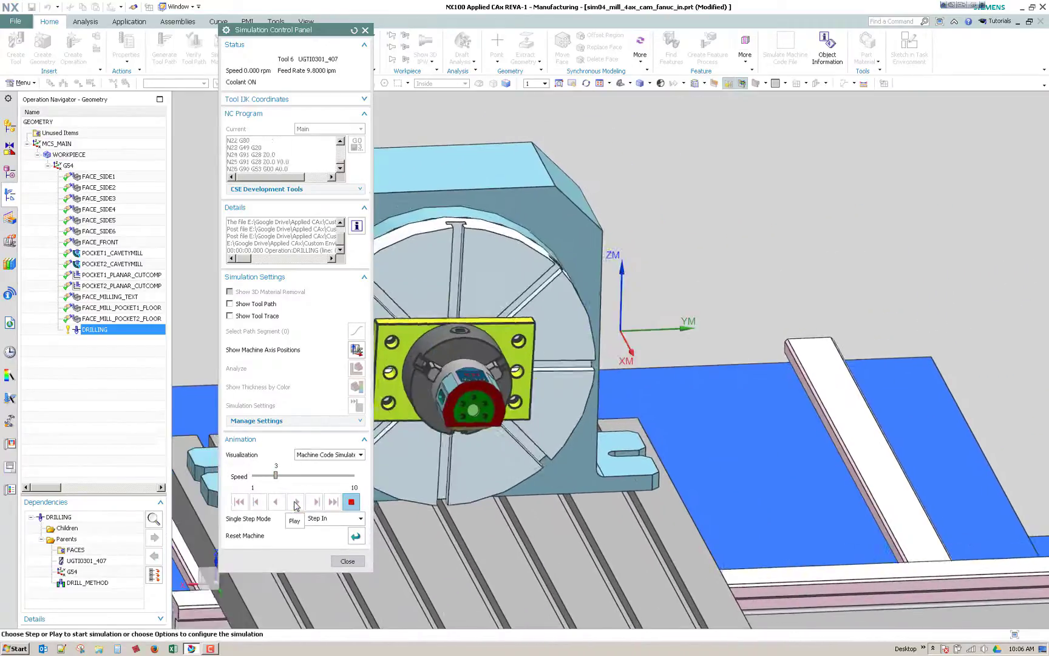
left_click(357, 564)
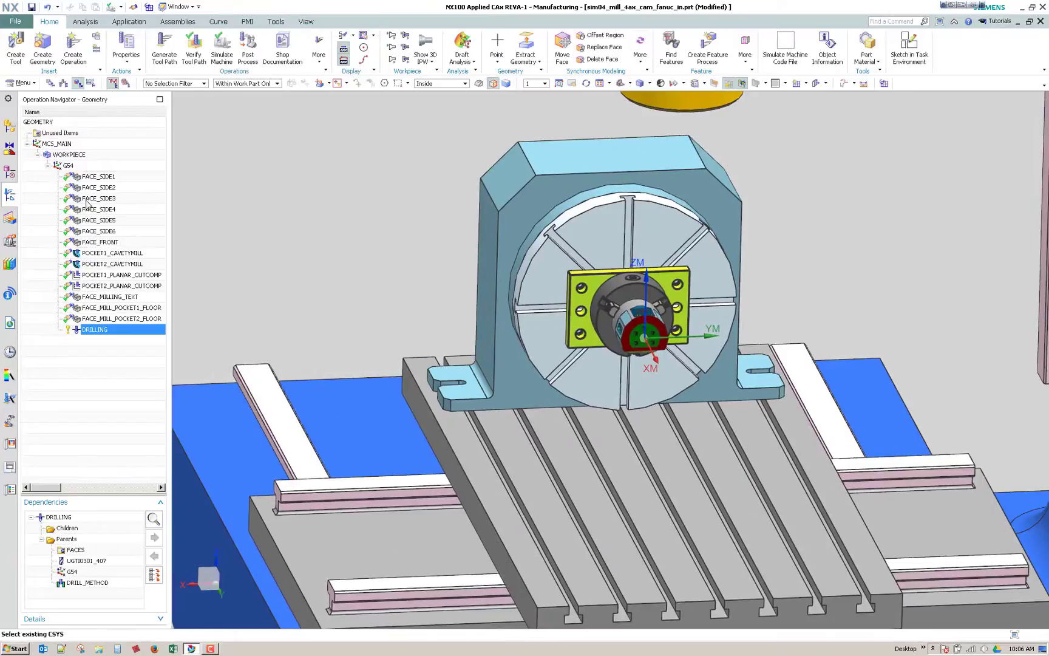
left_click(67, 166)
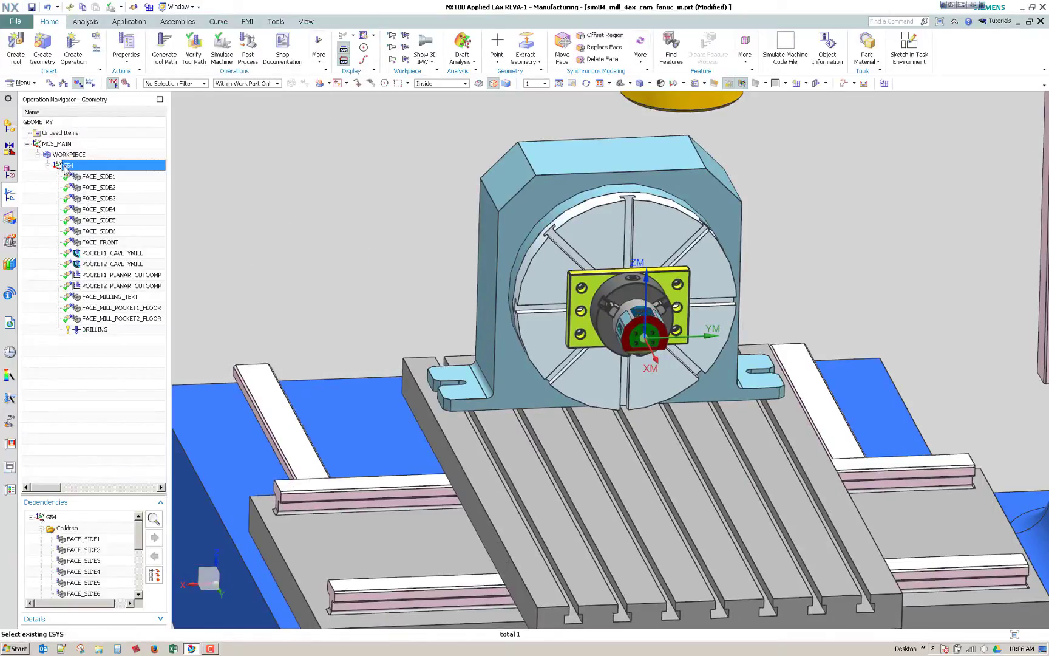
double_click(65, 166)
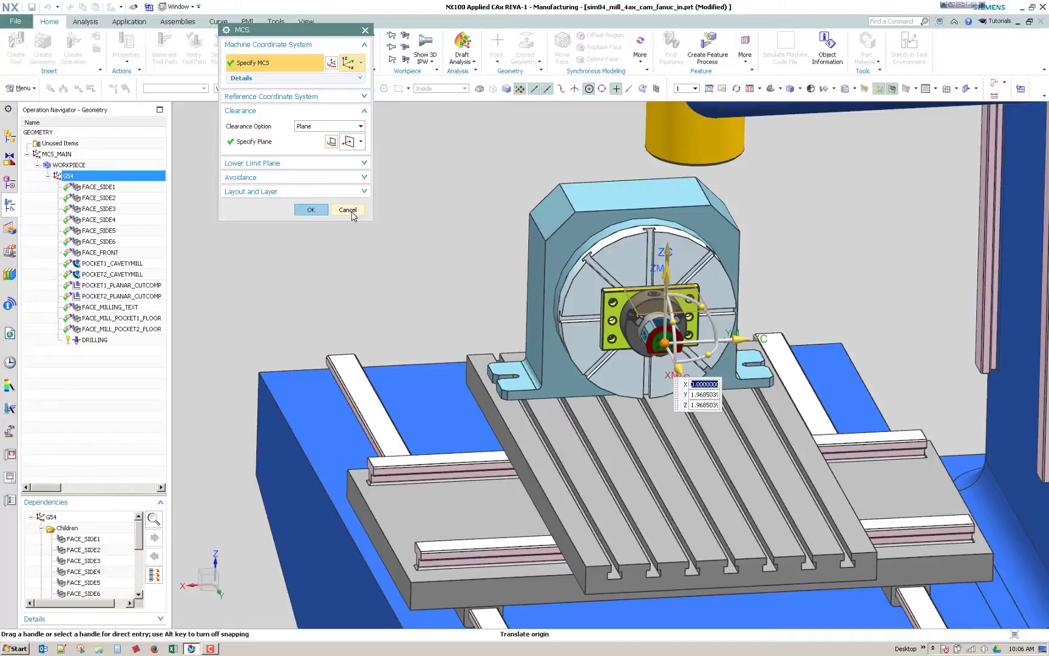
left_click(347, 210)
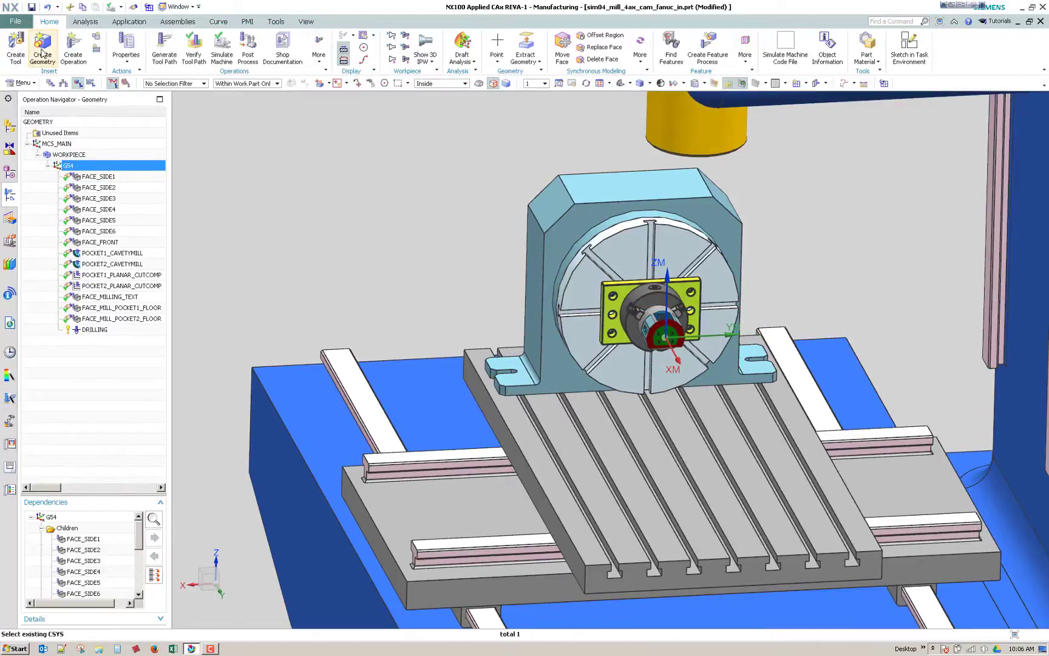
left_click(42, 54)
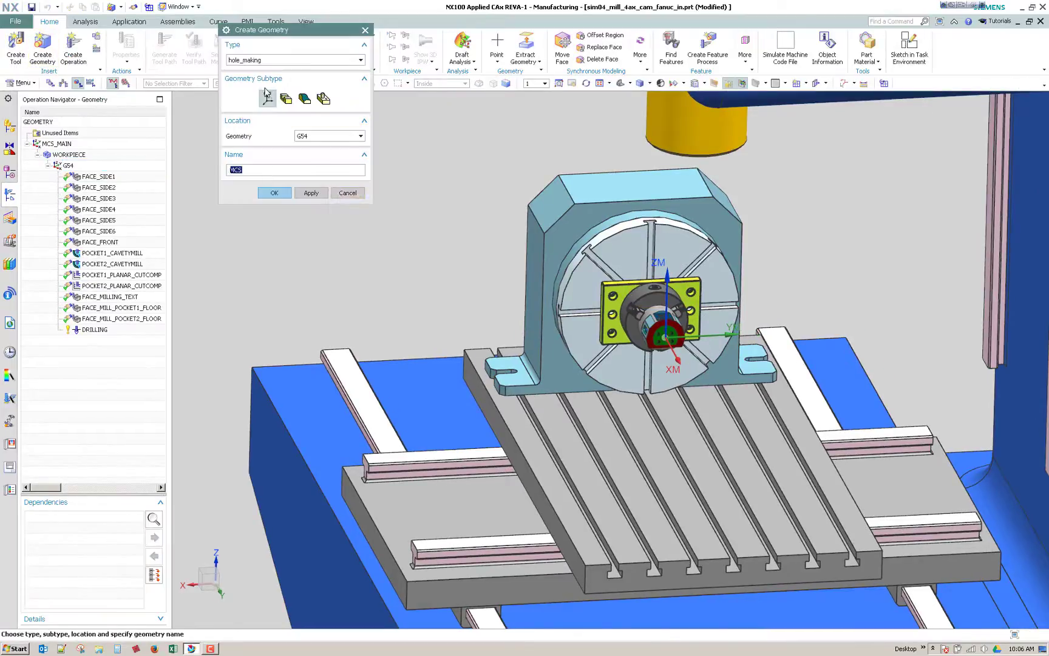
left_click(276, 193)
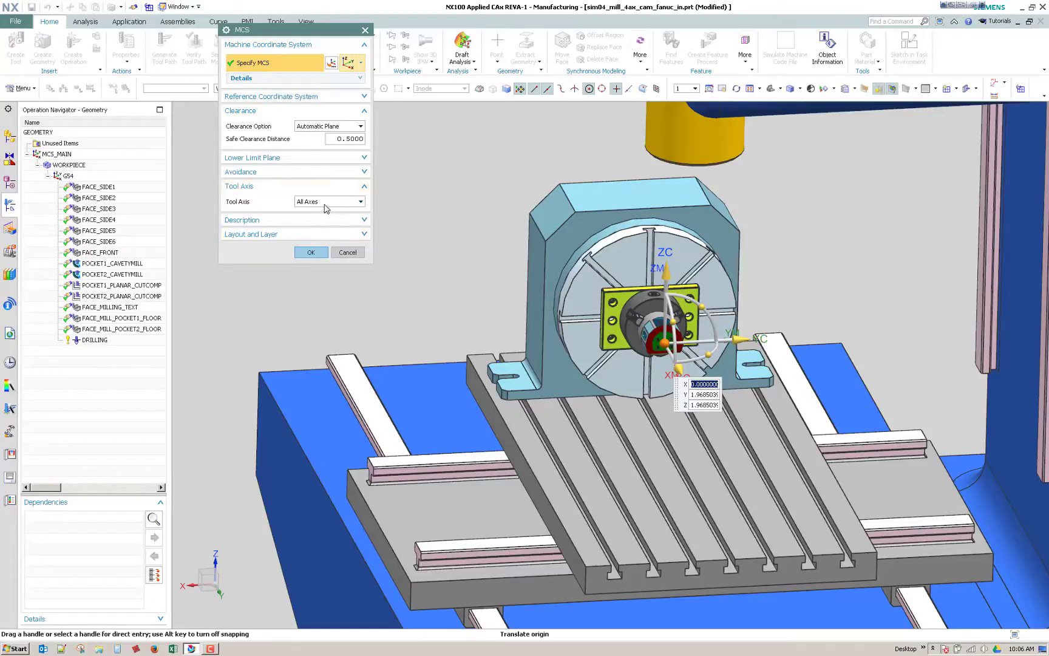
left_click(327, 203)
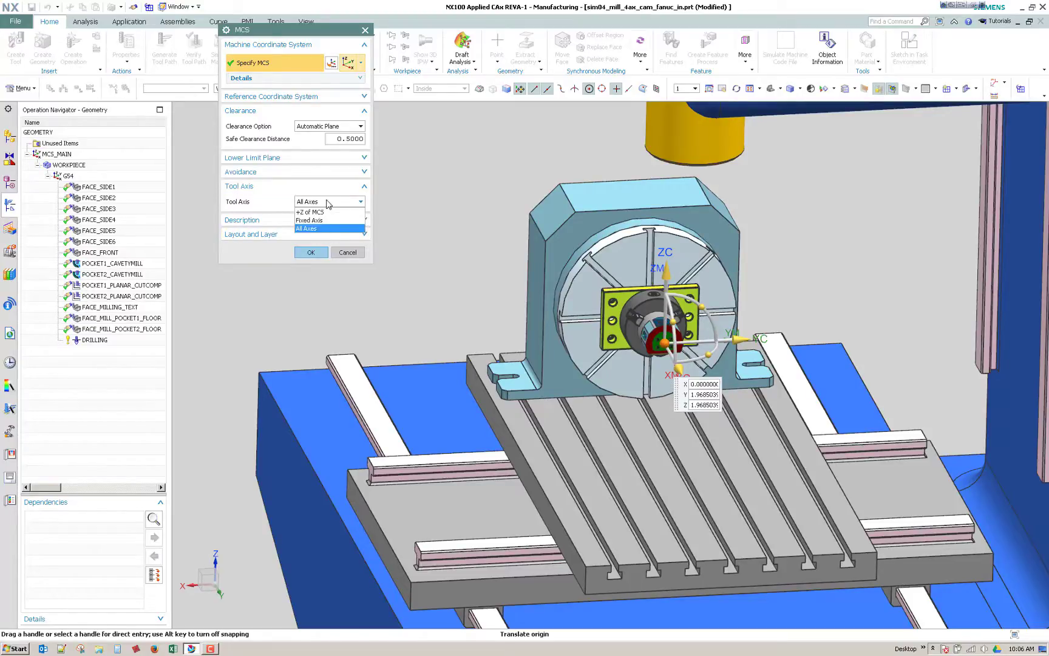
left_click(327, 203)
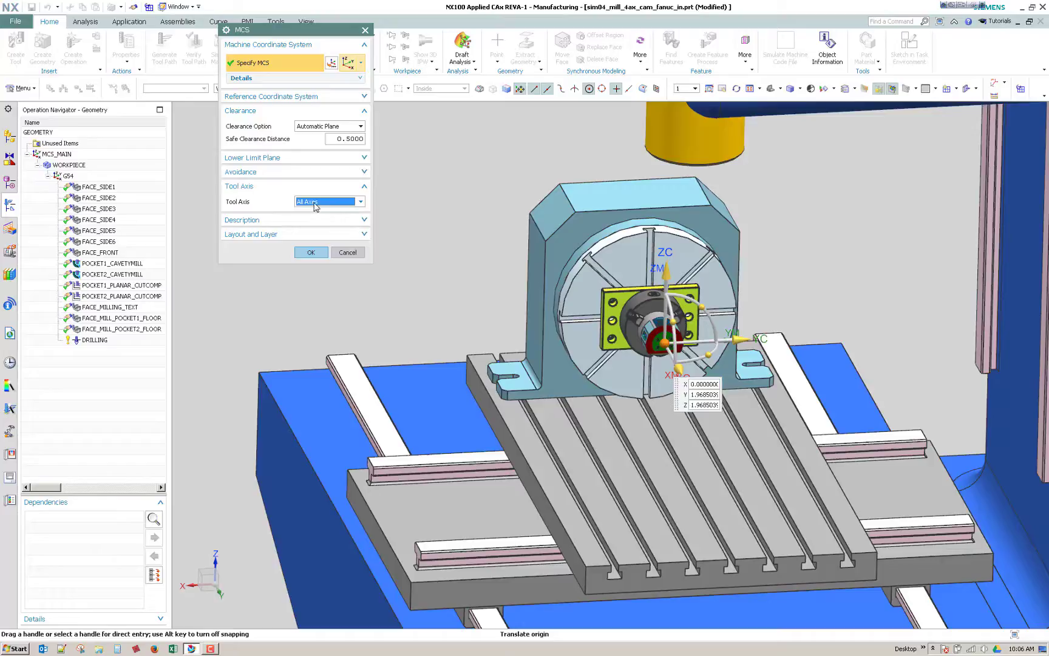
left_click(315, 204)
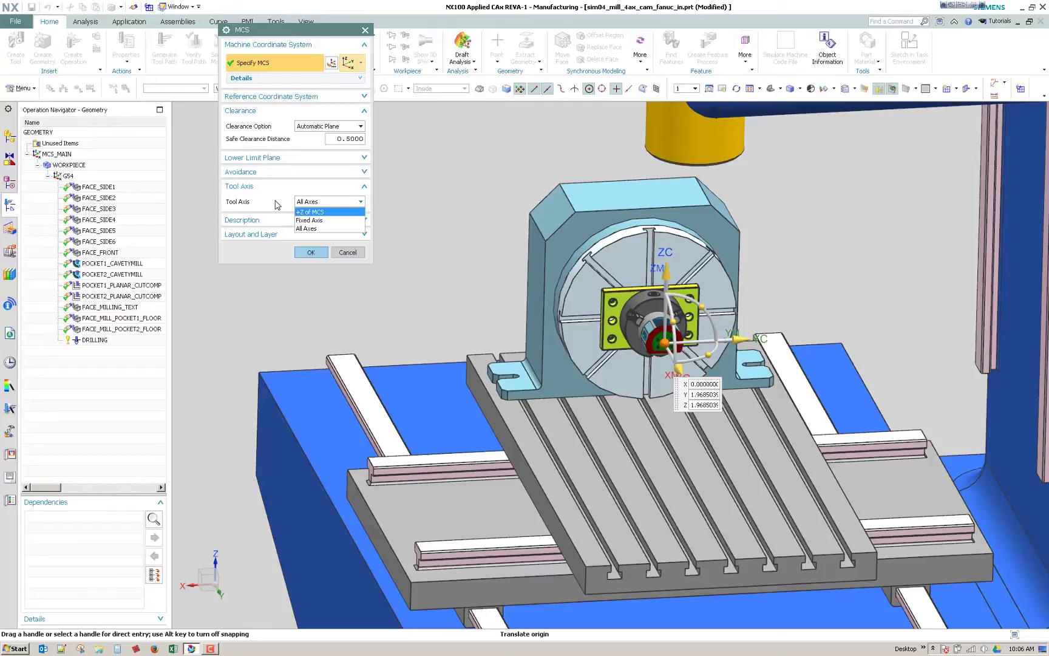
scroll(665, 340, "up", 5)
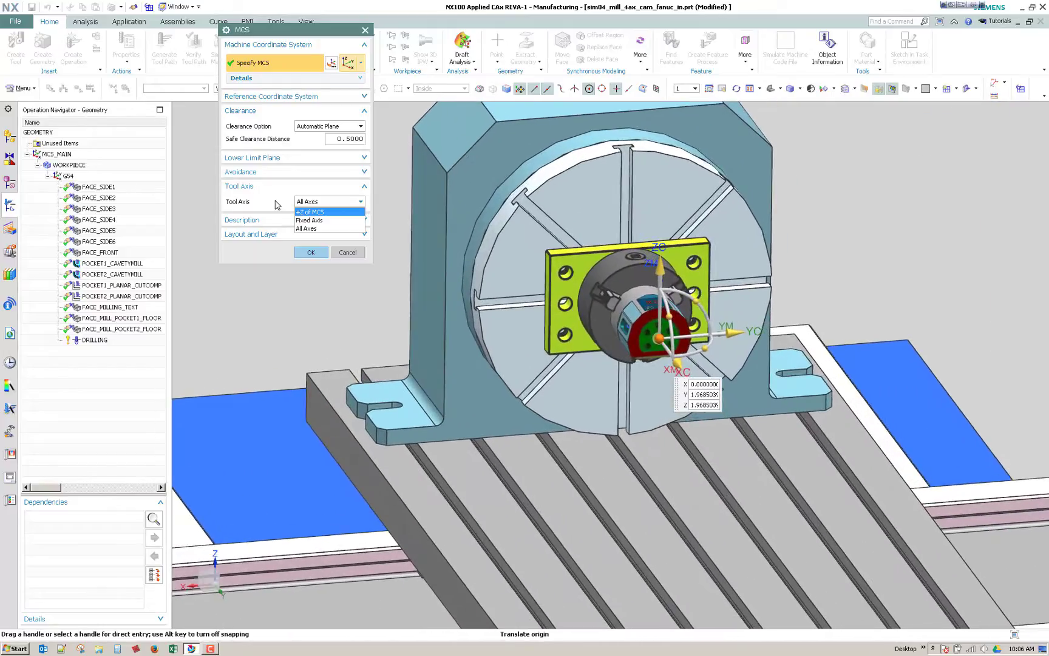
left_click(346, 254)
left_click(66, 175)
- Customize the G54 settings dialog to include Tool Axis, previewing the result before saving it
double_click(67, 169)
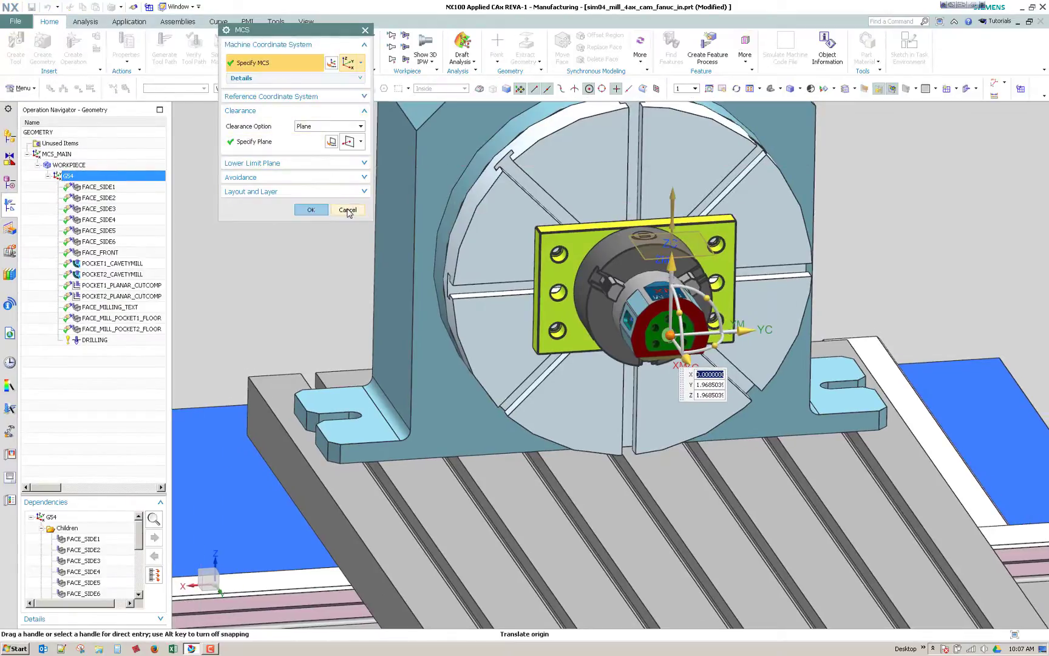
left_click(347, 209)
right_click(84, 169)
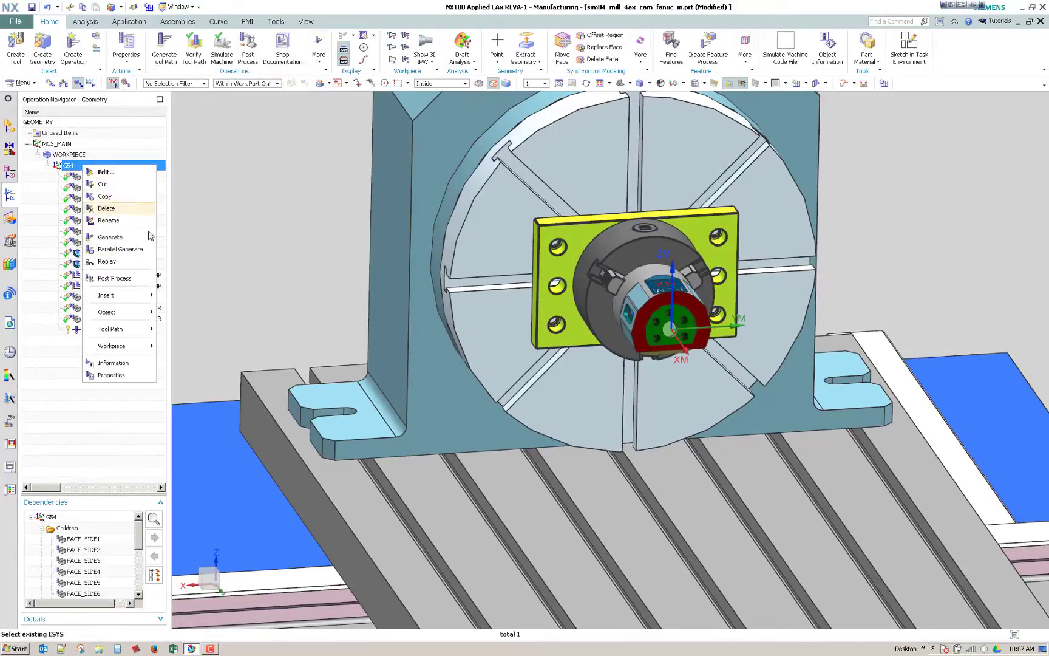
mouse_move(143, 312)
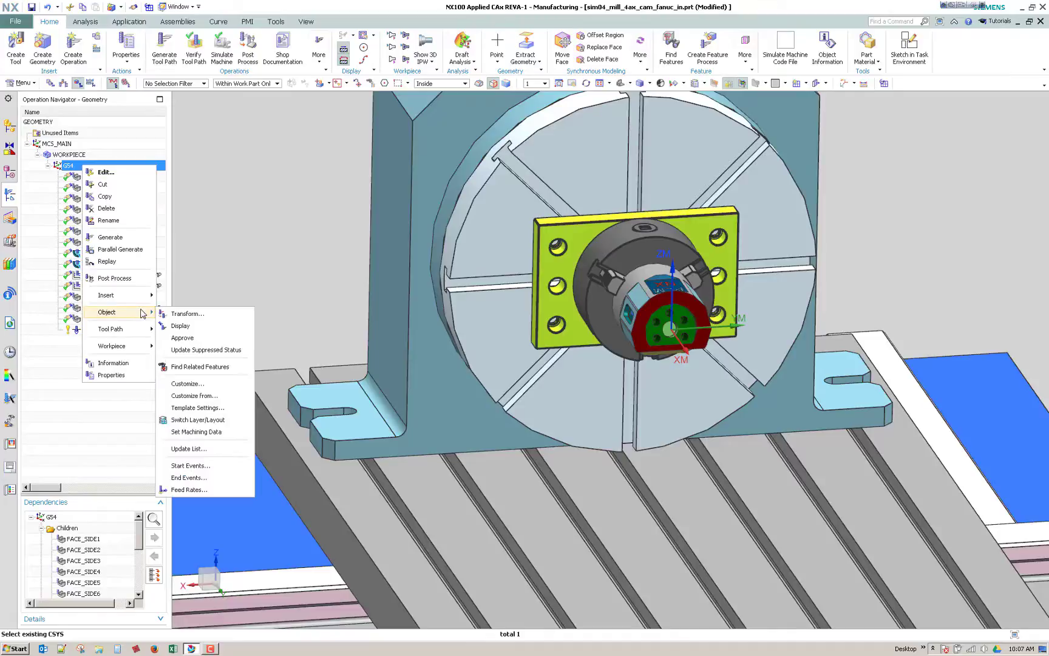
left_click(221, 384)
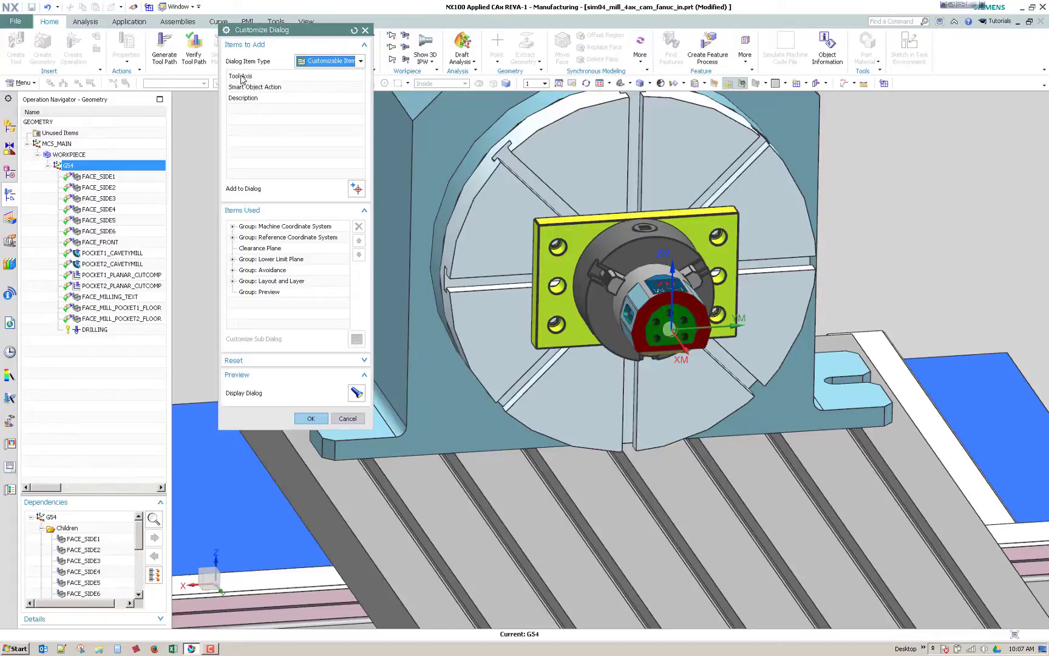
left_click(241, 75)
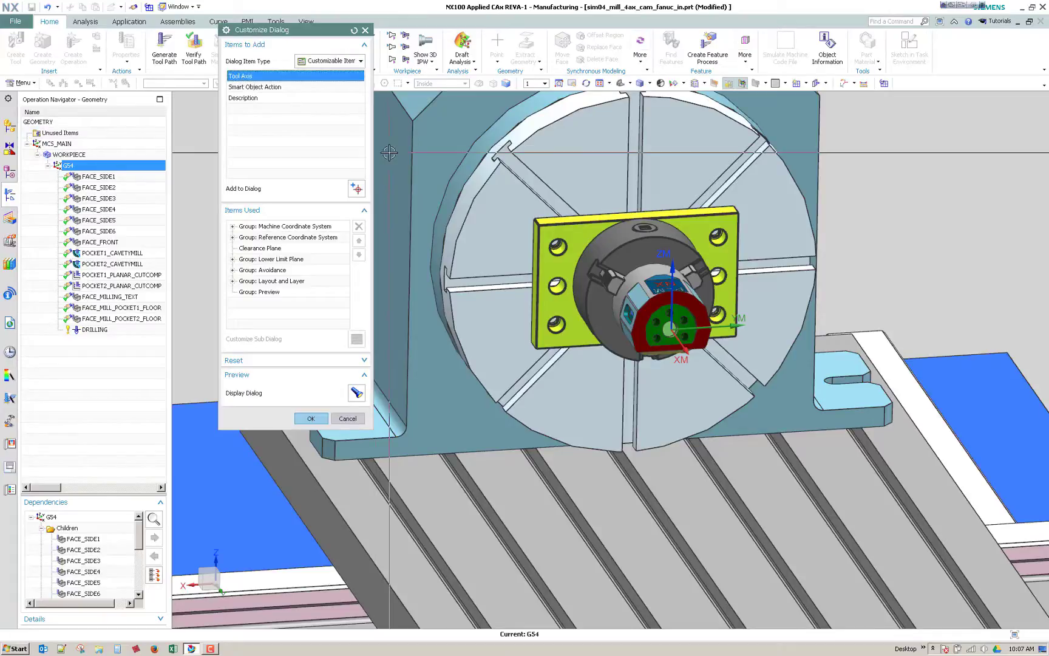
left_click(357, 189)
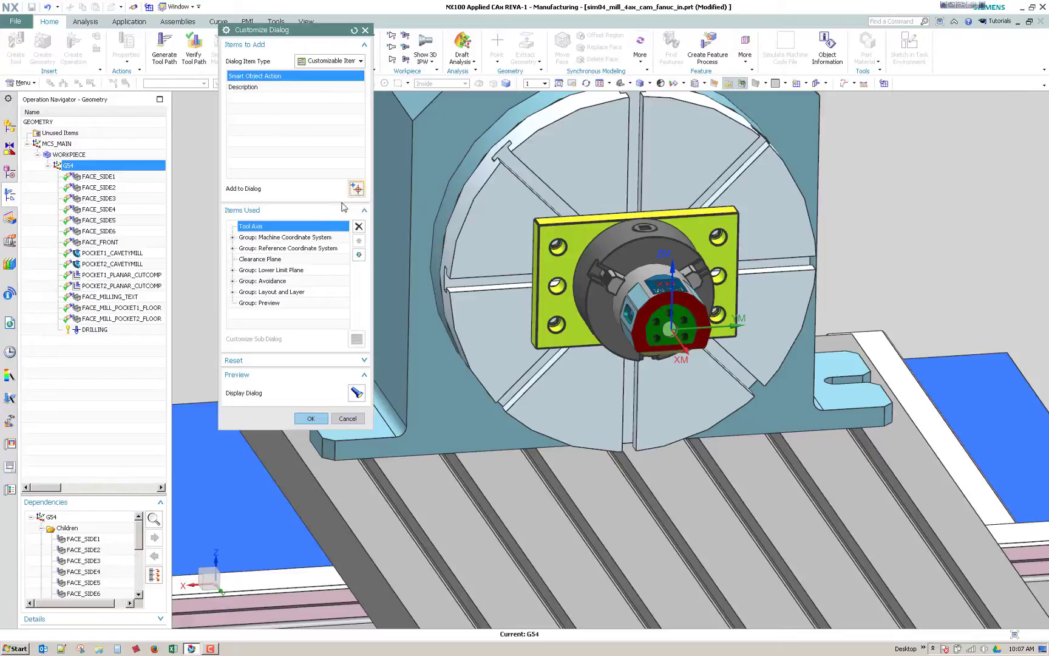
left_click(356, 394)
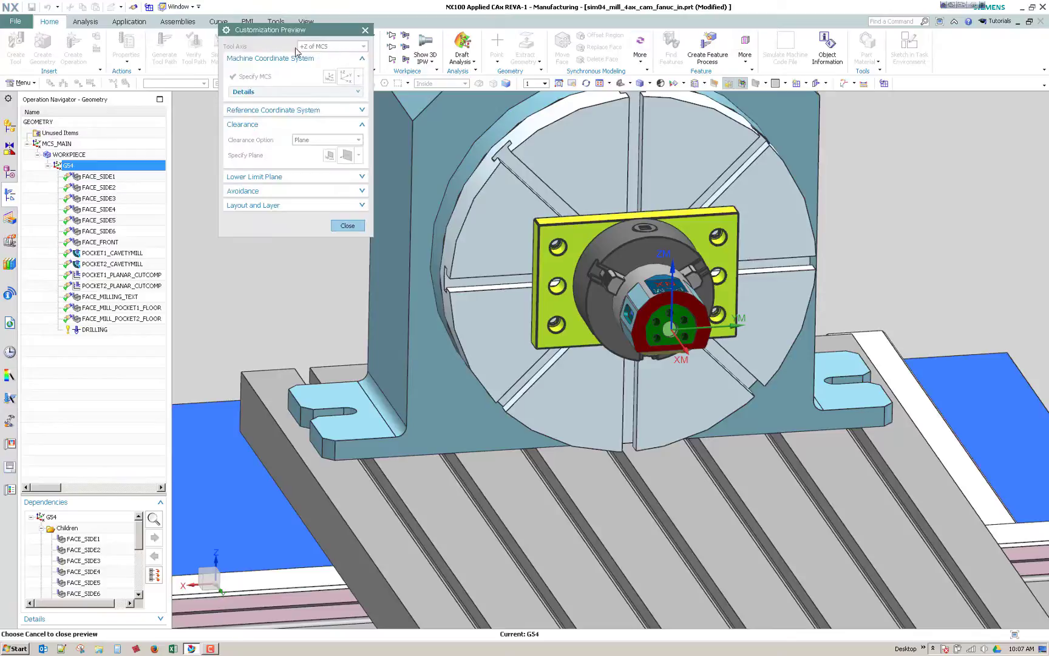
left_click(347, 225)
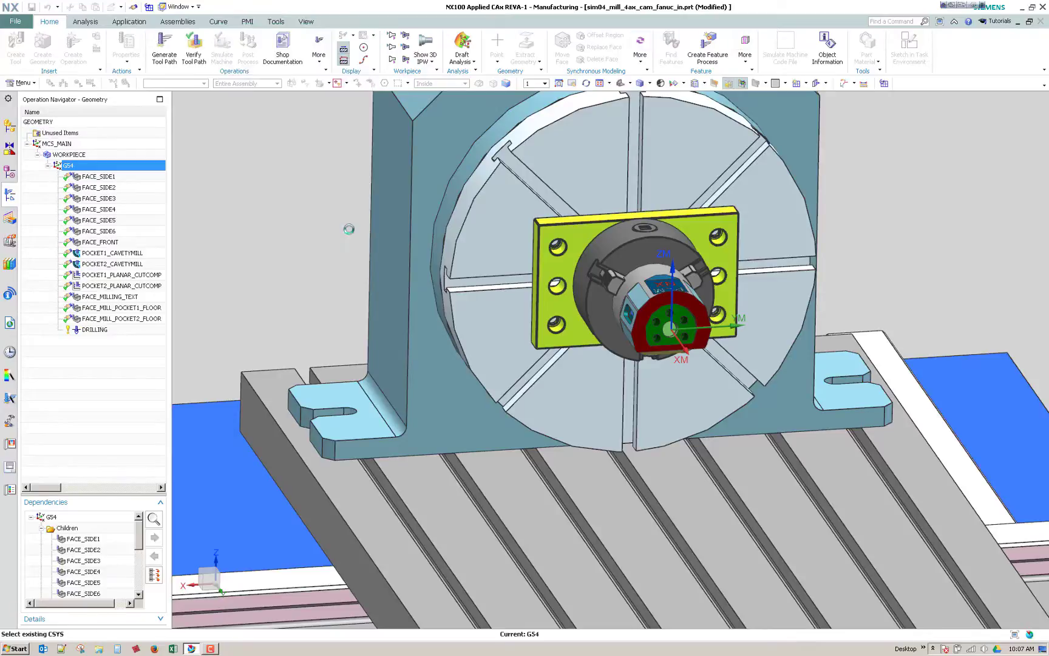
left_click(310, 418)
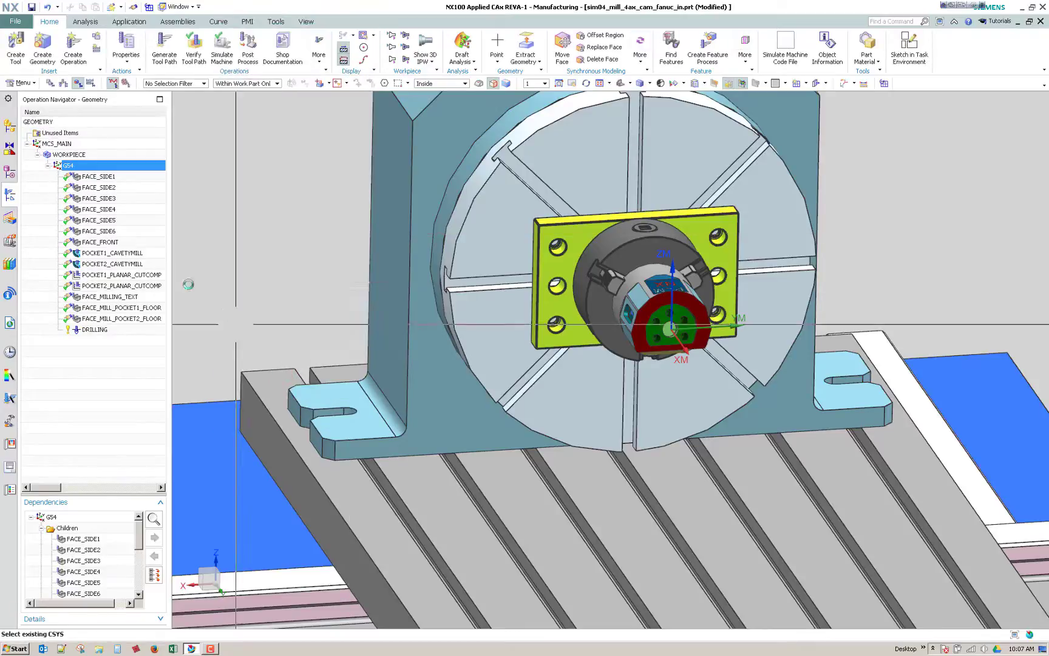
- Confirm G54 with Tool Axis set to +Z of MCS and select the DRILLING operation
double_click(67, 165)
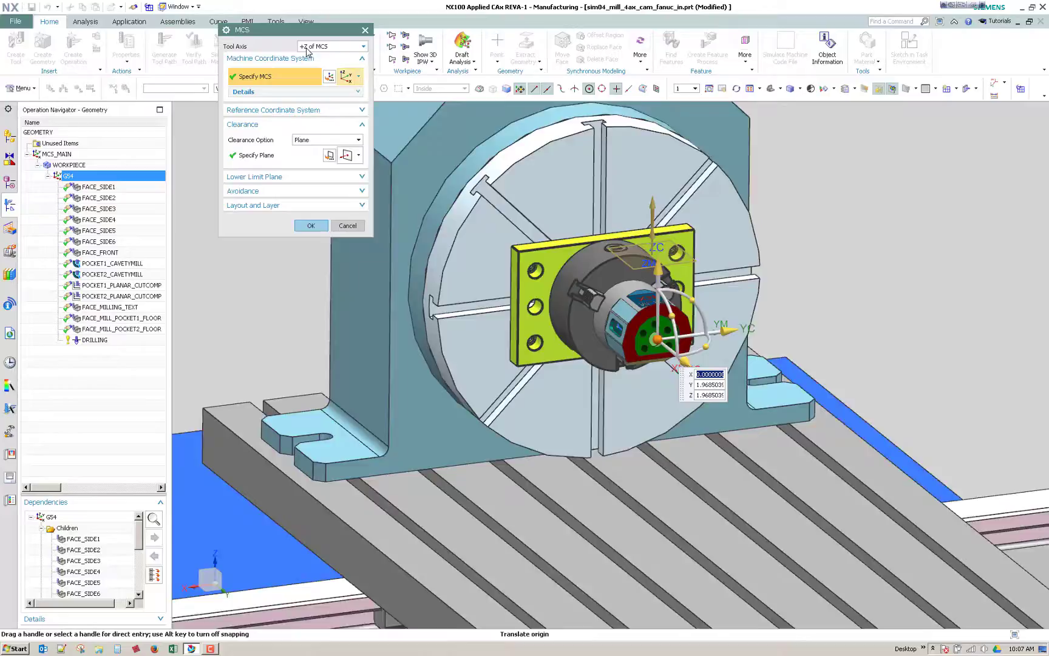
scroll(569, 336, "up", 5)
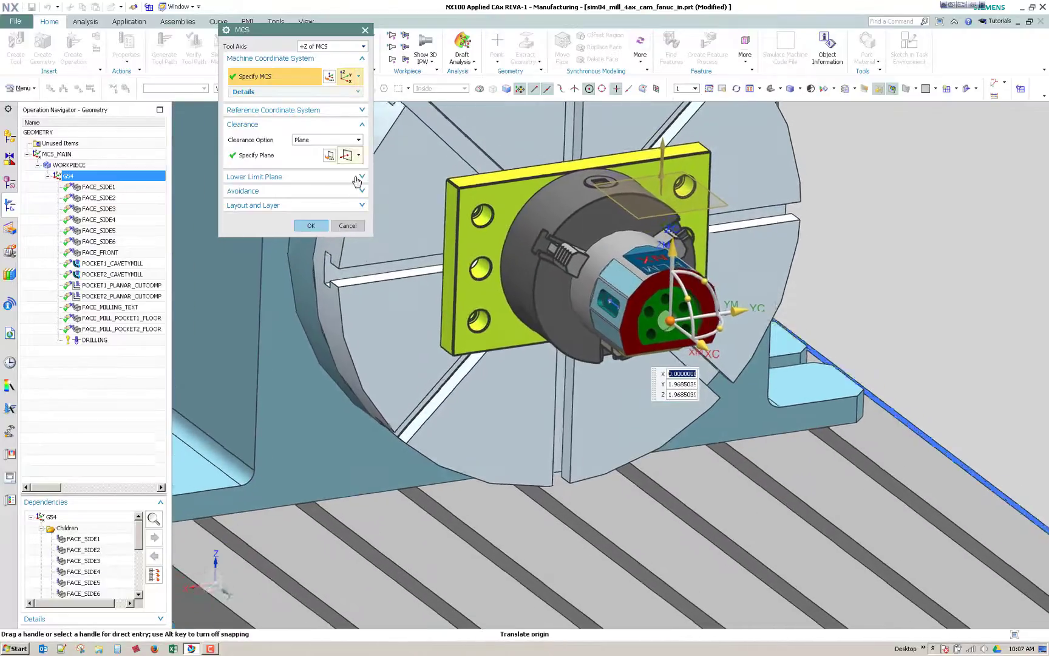
scroll(569, 335, "up", 2)
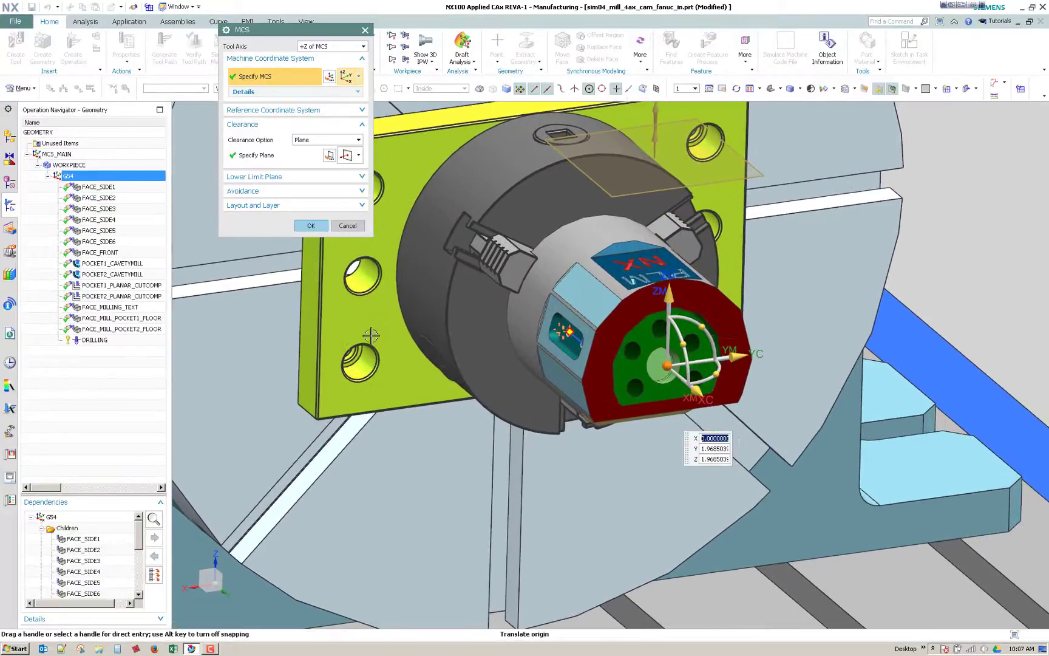
left_click(312, 226)
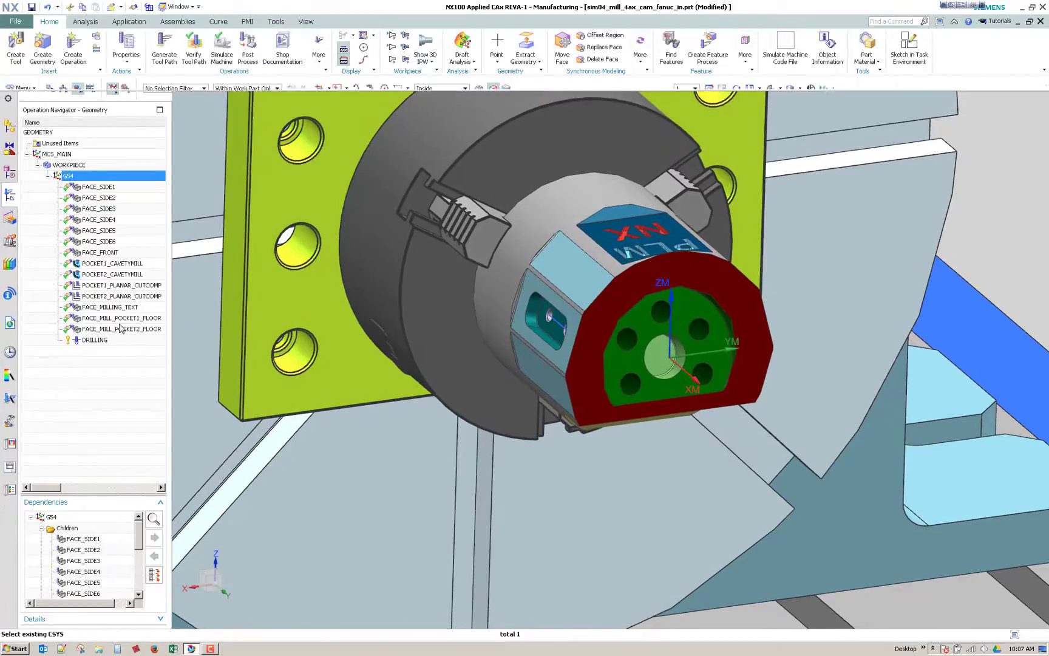
double_click(76, 166)
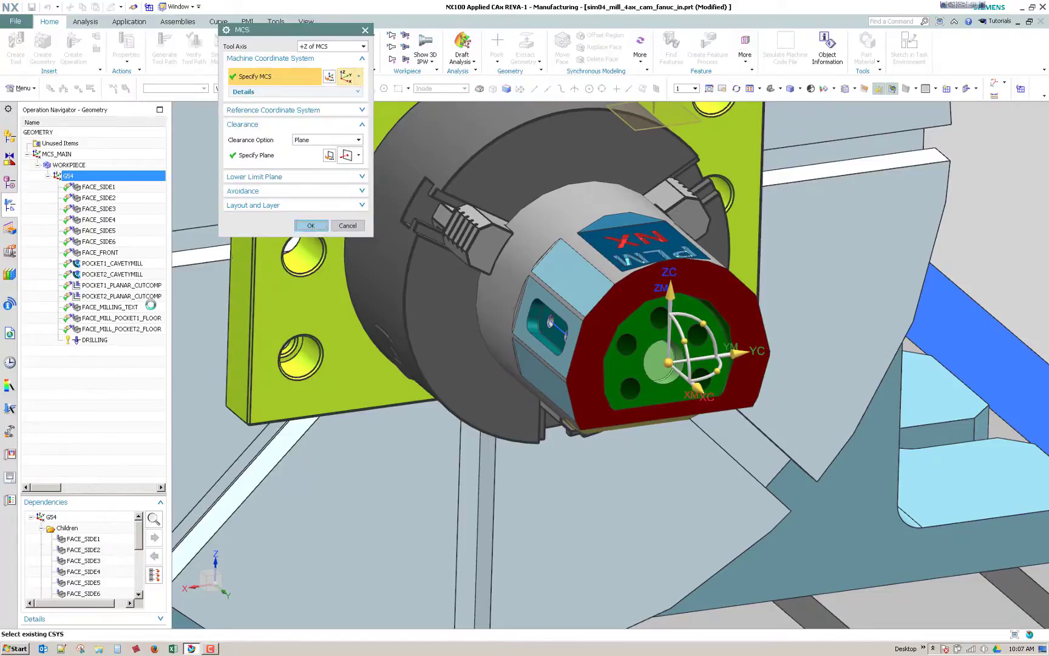
left_click(311, 226)
left_click(95, 331)
- Delete the DRILLING operation and all seven STEP1POCKET features, then return to the geometry view
right_click(95, 330)
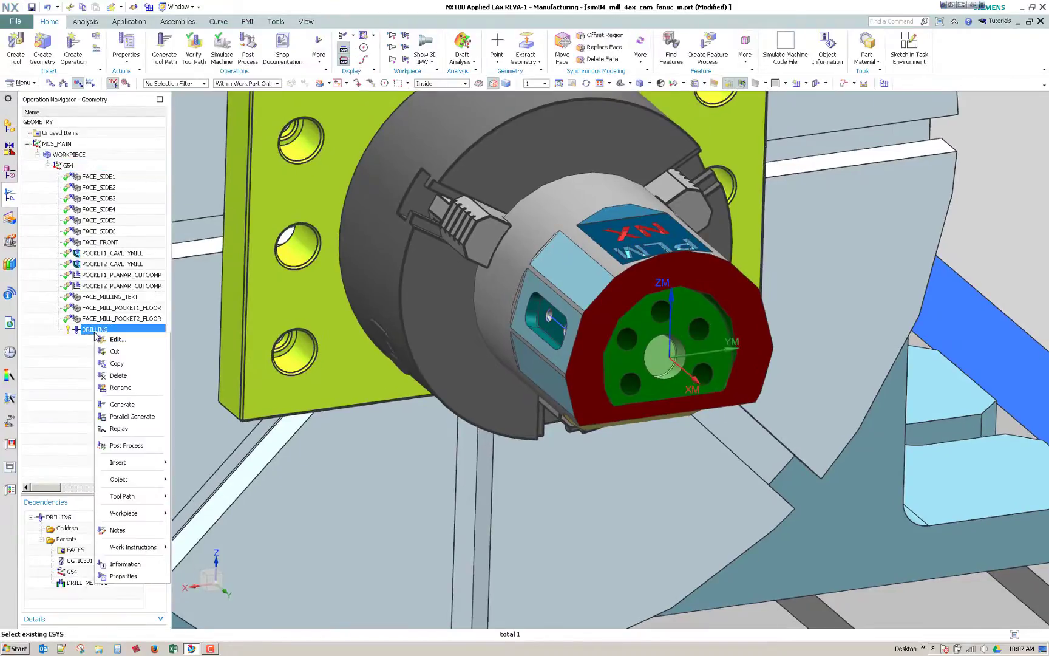
left_click(119, 375)
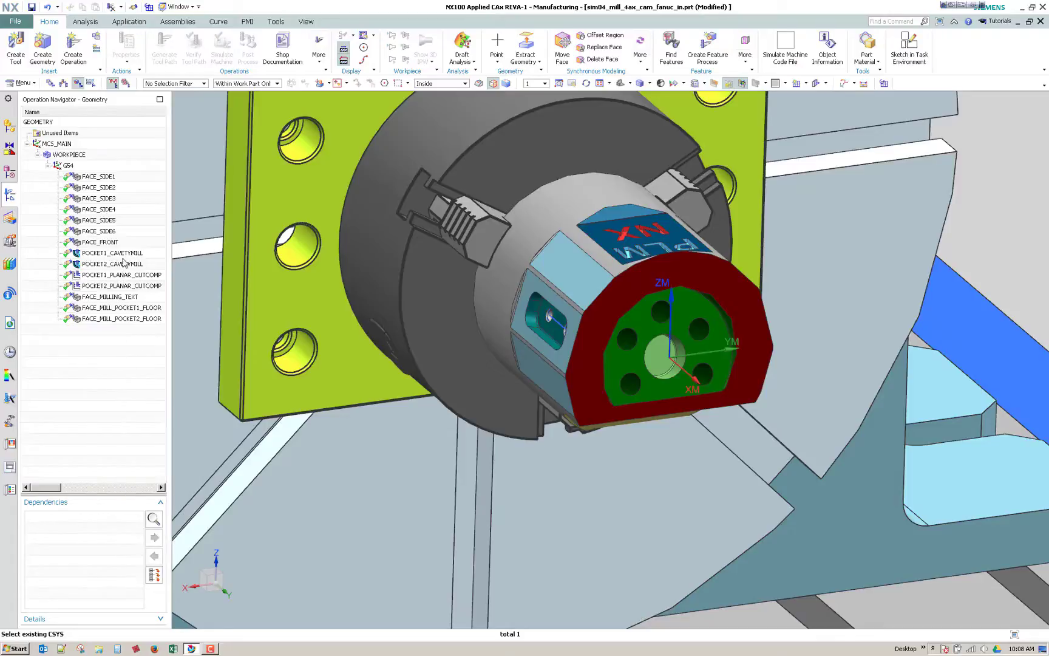
left_click(11, 217)
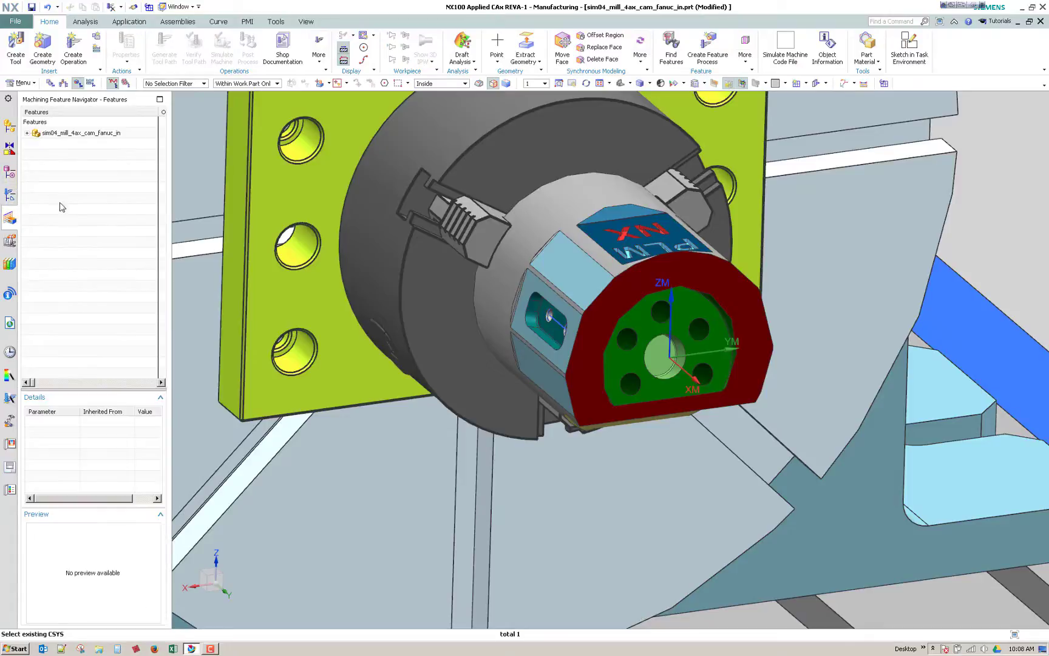
left_click(73, 166)
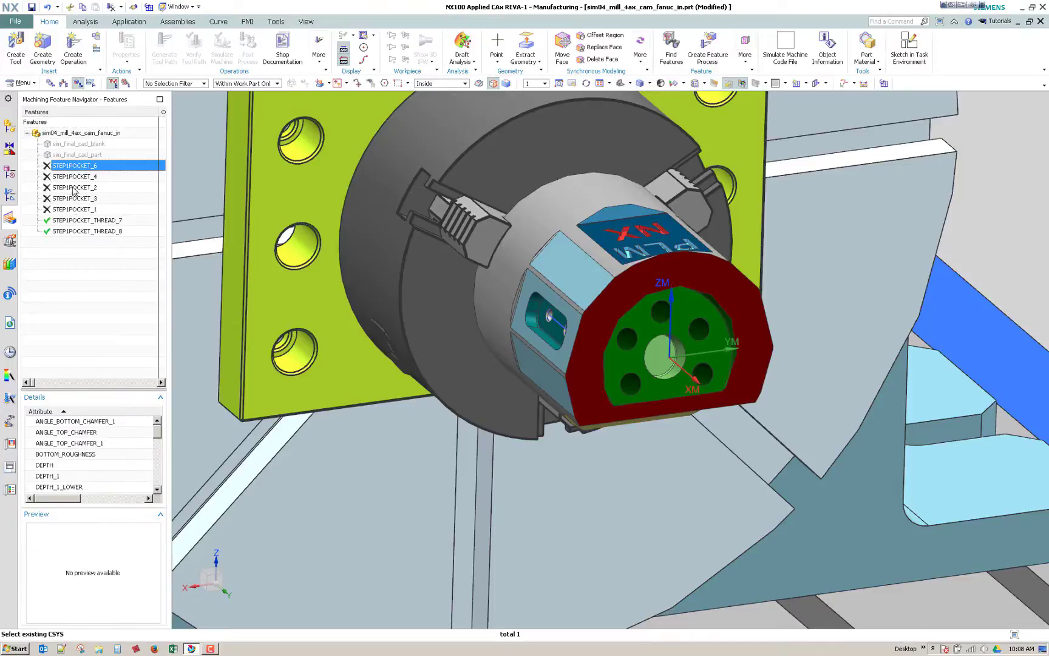
left_click(71, 232, "shift")
right_click(70, 234)
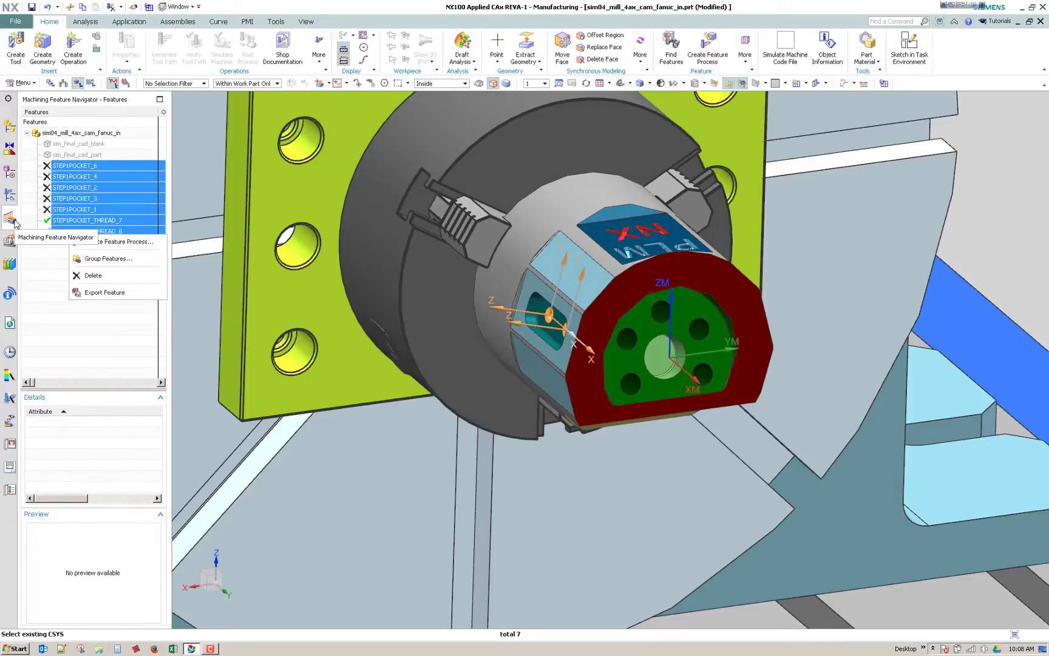
left_click(129, 277)
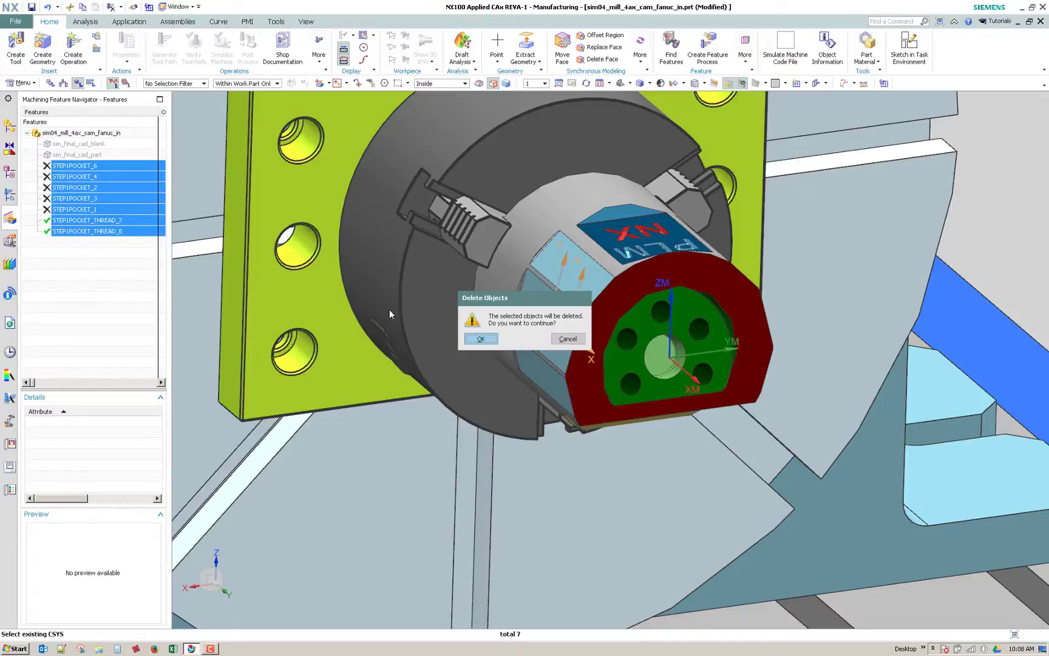
left_click(478, 340)
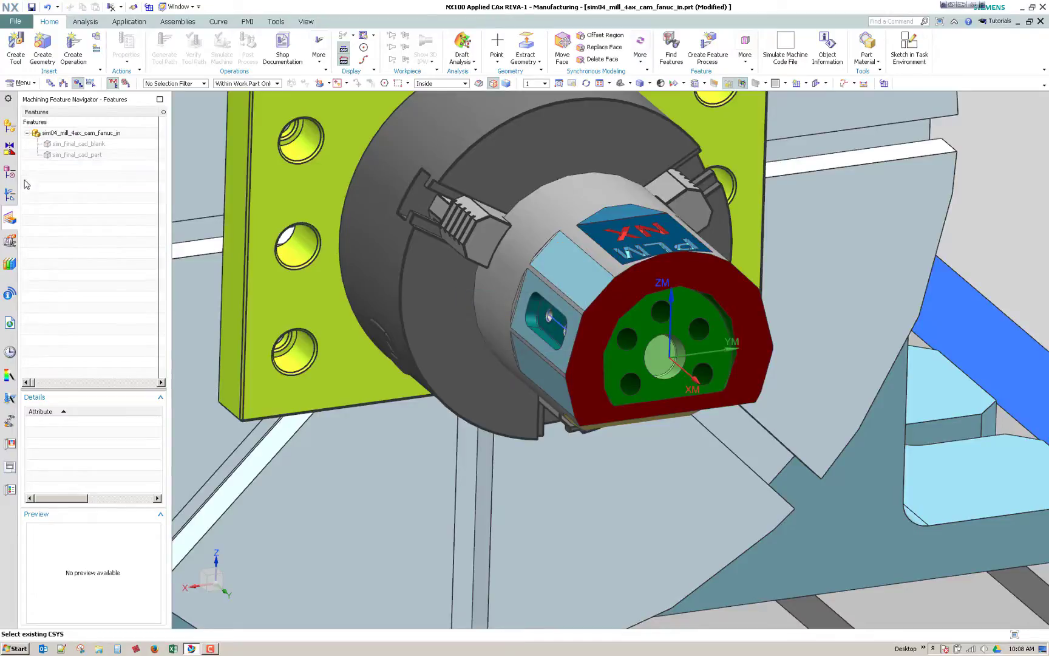
left_click(9, 195)
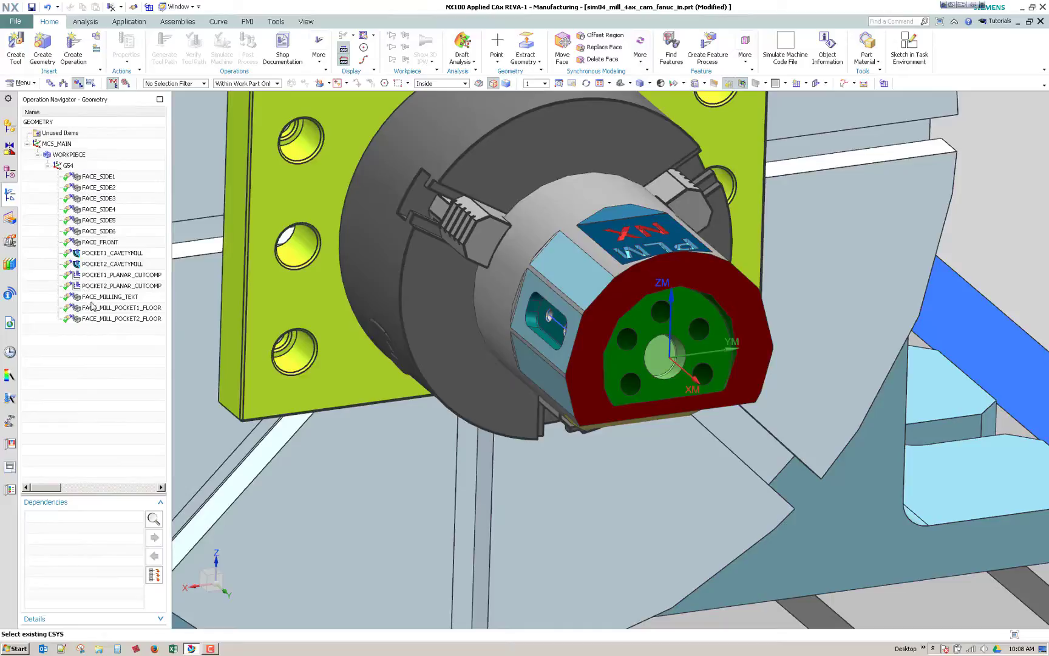
- Cycle the Operation Navigator through Machine Tool, Program Order and Geometry views, then show the empty feature list
left_click(64, 83)
left_click(51, 83)
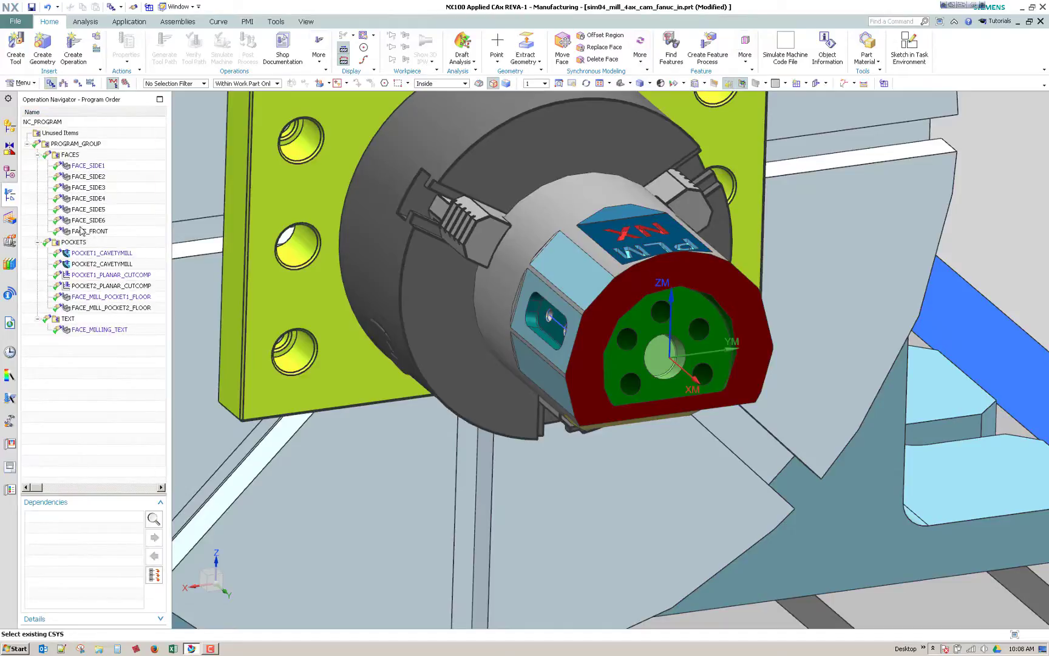
left_click(63, 84)
left_click(64, 84)
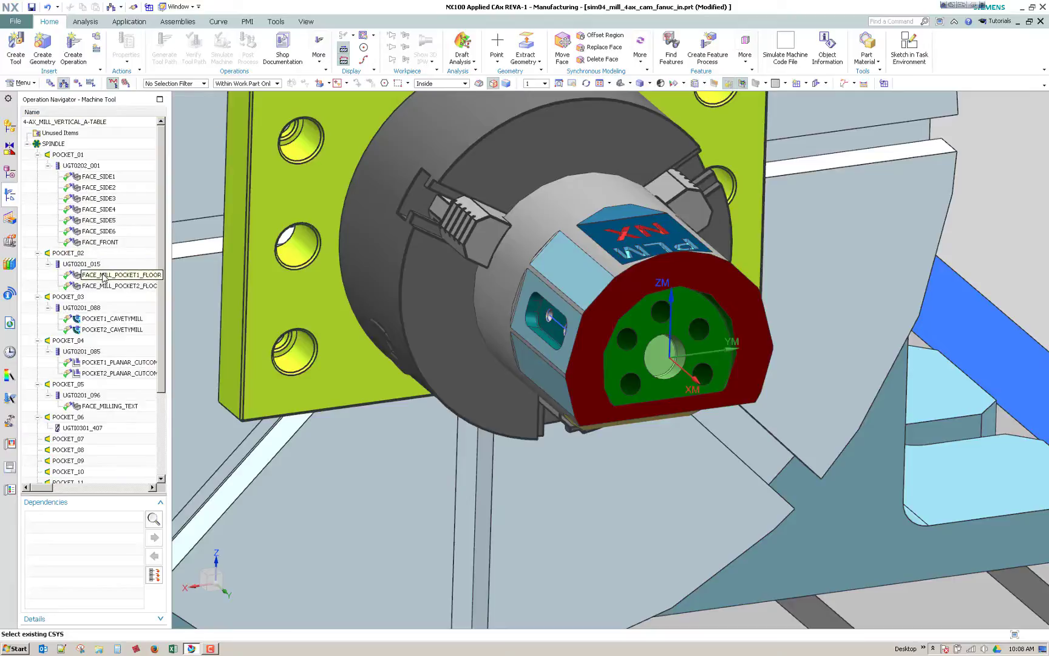
left_click(10, 218)
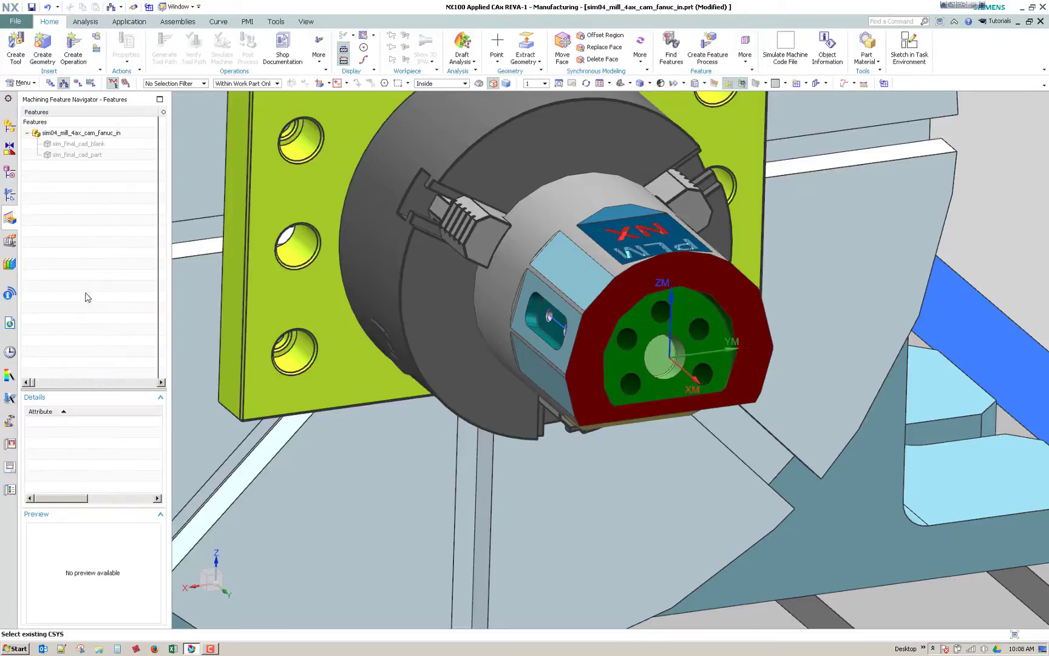
right_click(82, 207)
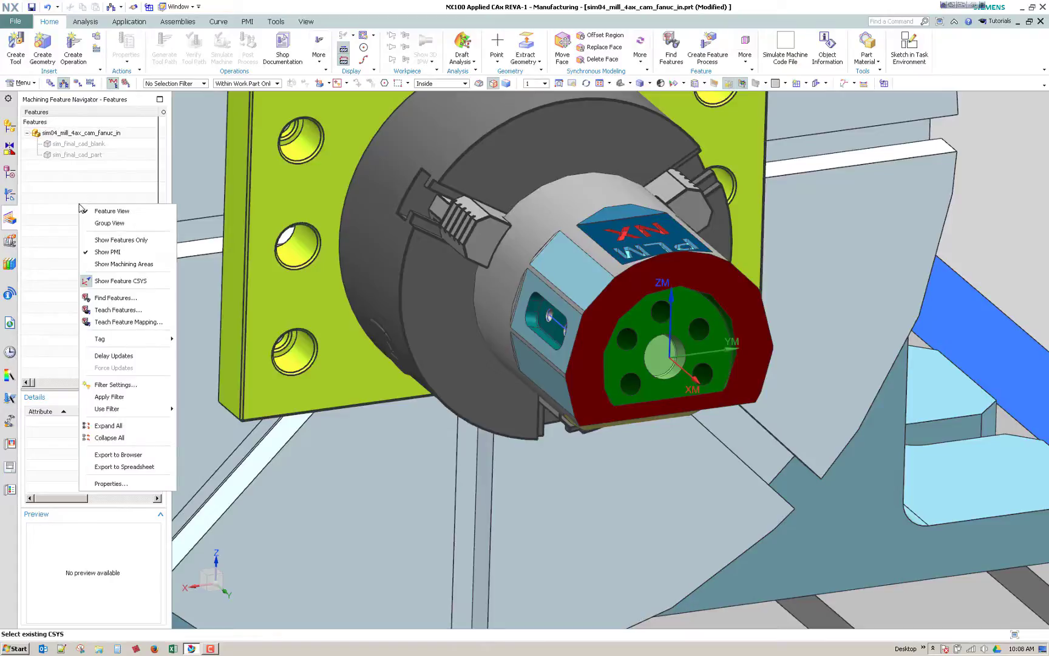
right_click(70, 175)
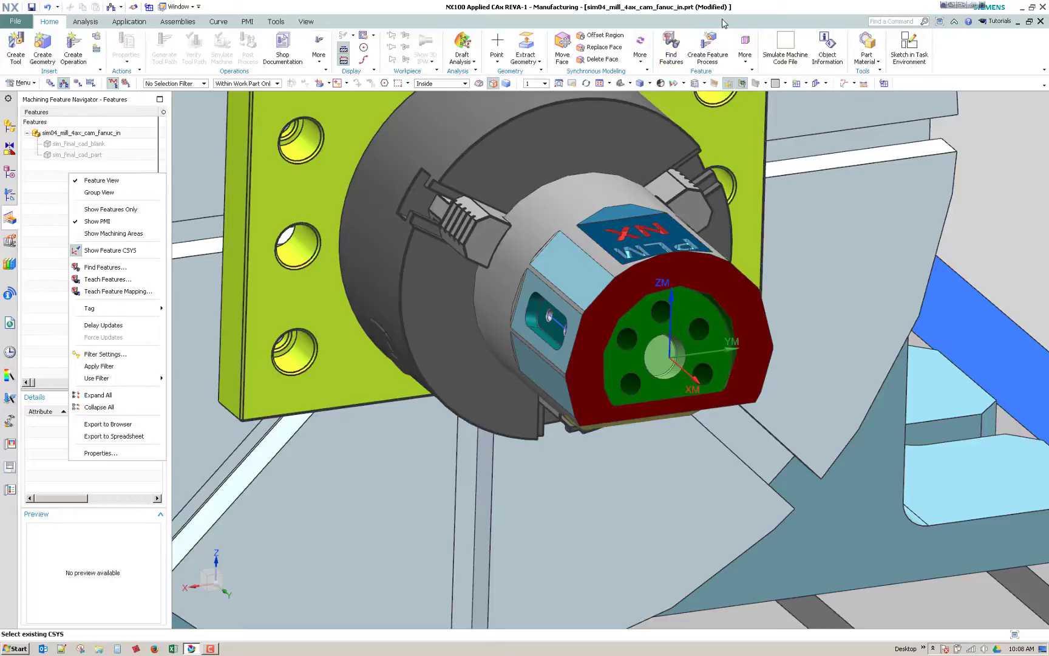
key("Escape")
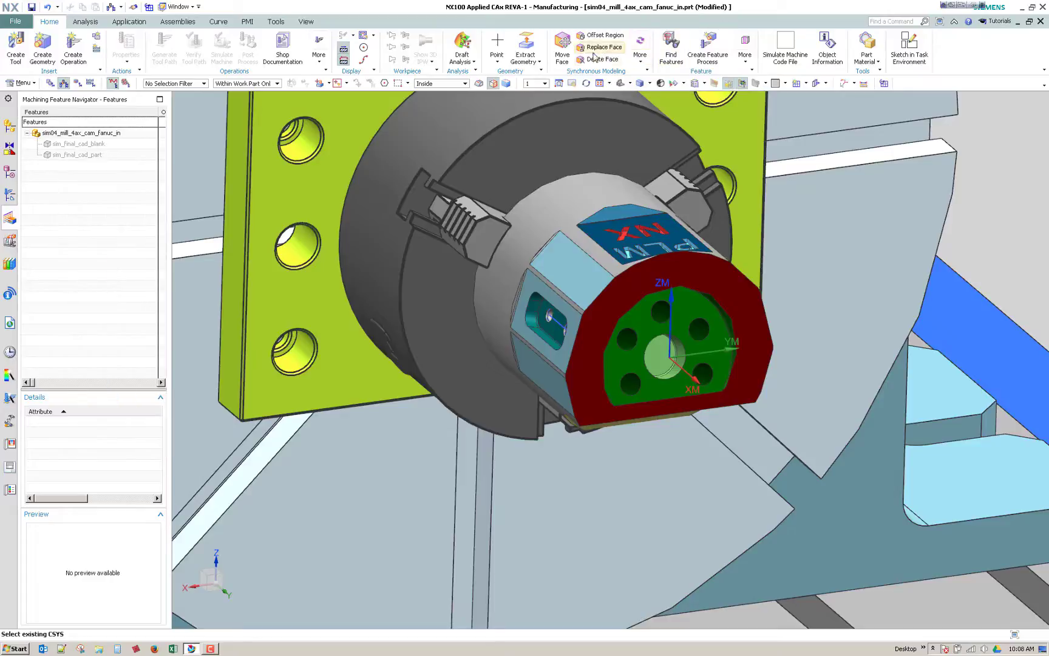
right_click(963, 61)
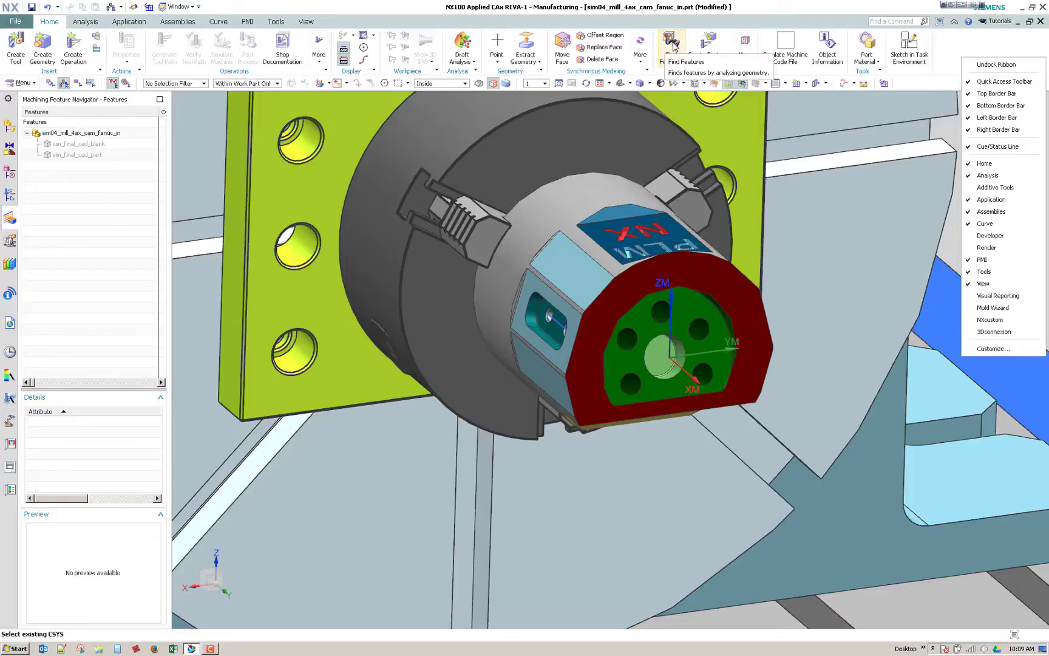
right_click(959, 48)
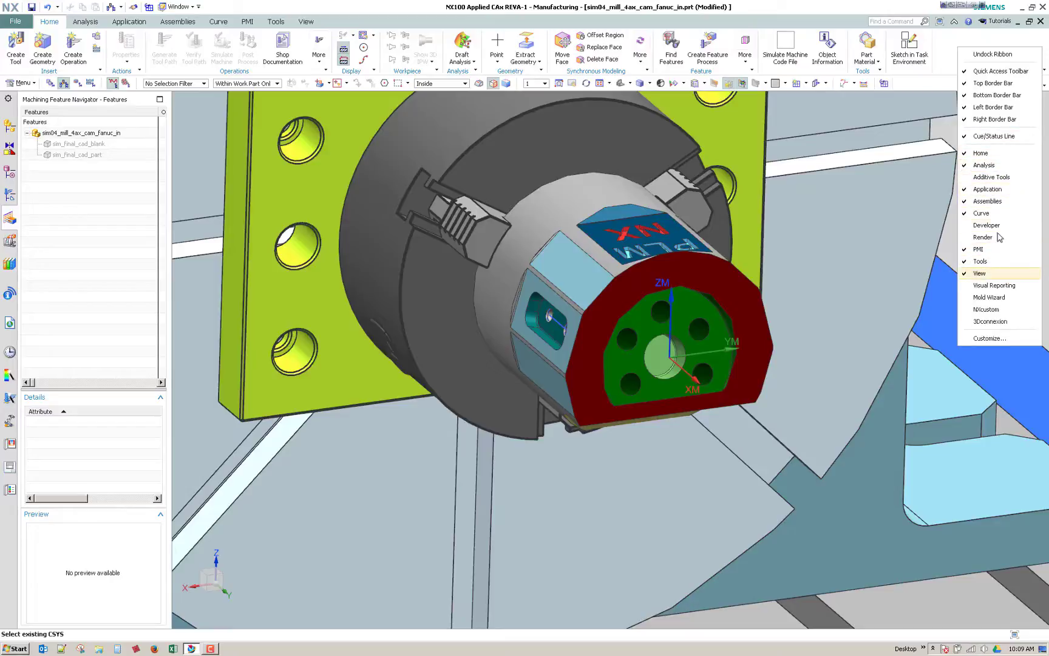
left_click(941, 65)
right_click(958, 60)
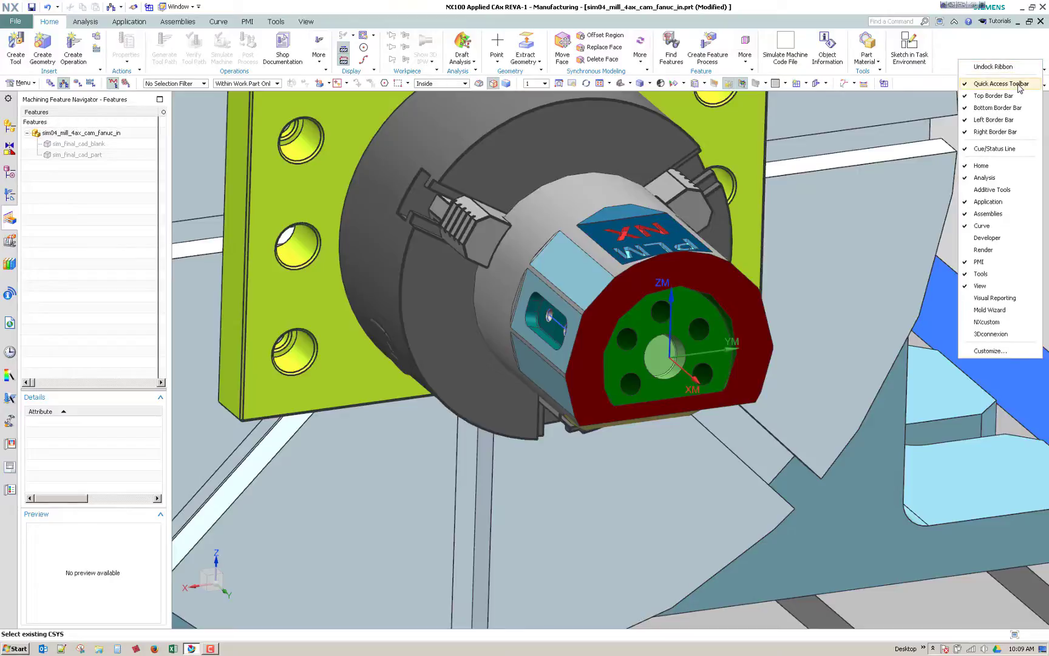
left_click(1017, 167)
right_click(937, 53)
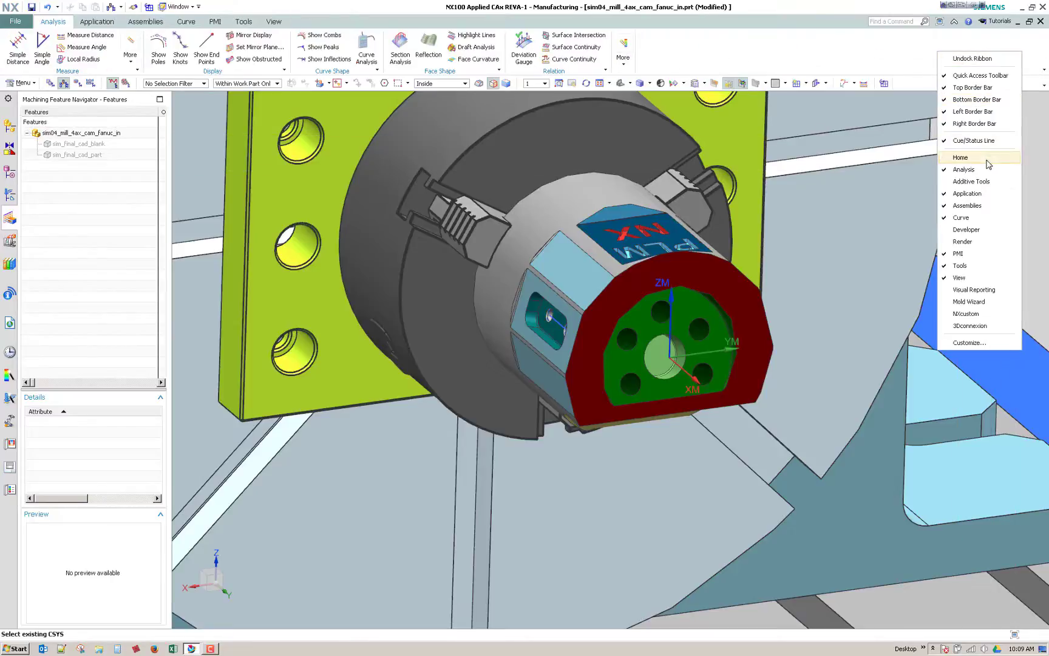
left_click(991, 160)
left_click(37, 23)
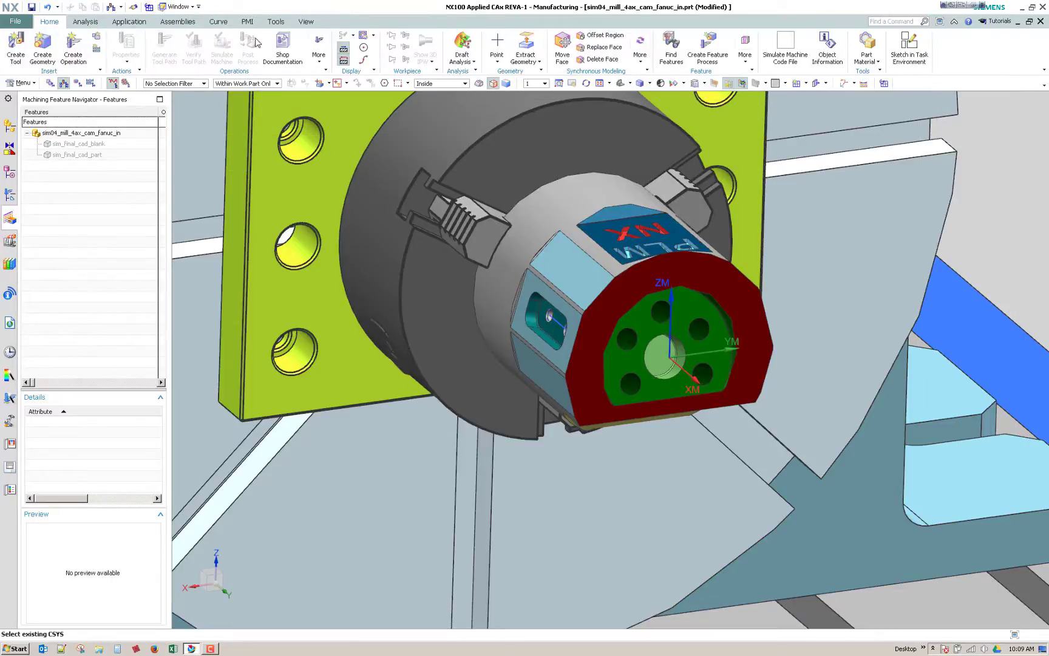
right_click(826, 64)
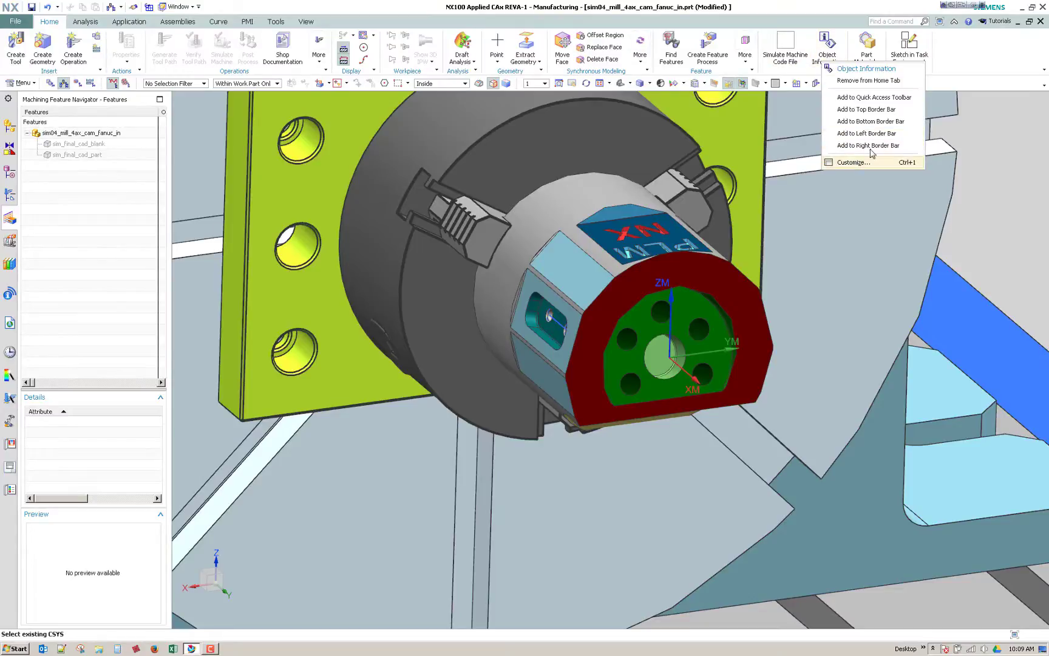
left_click(1044, 71)
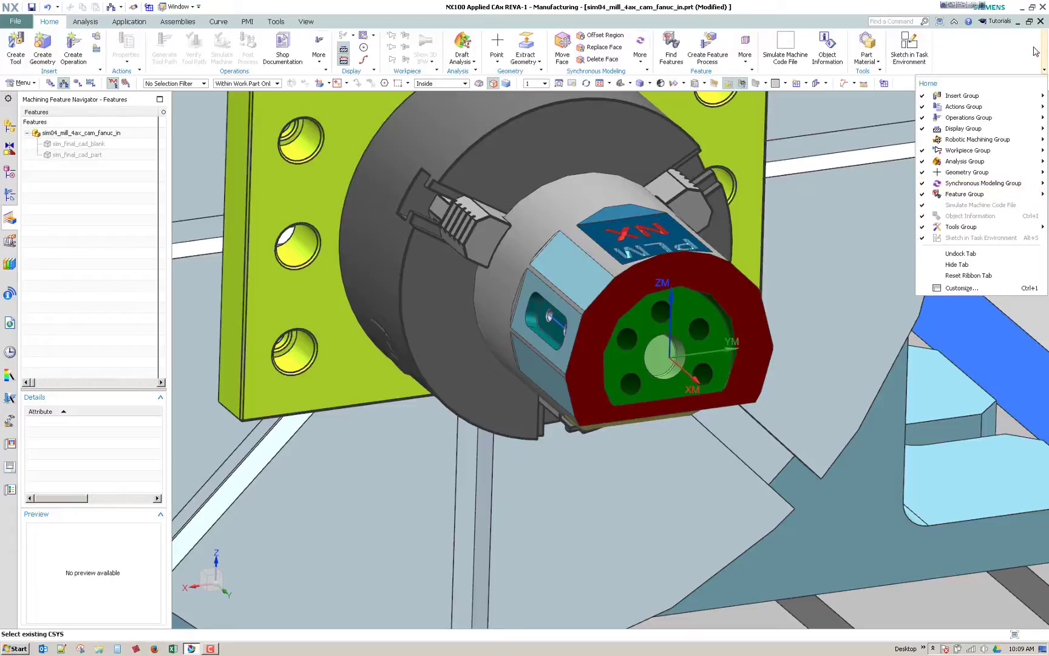
left_click(1044, 71)
left_click(1046, 71)
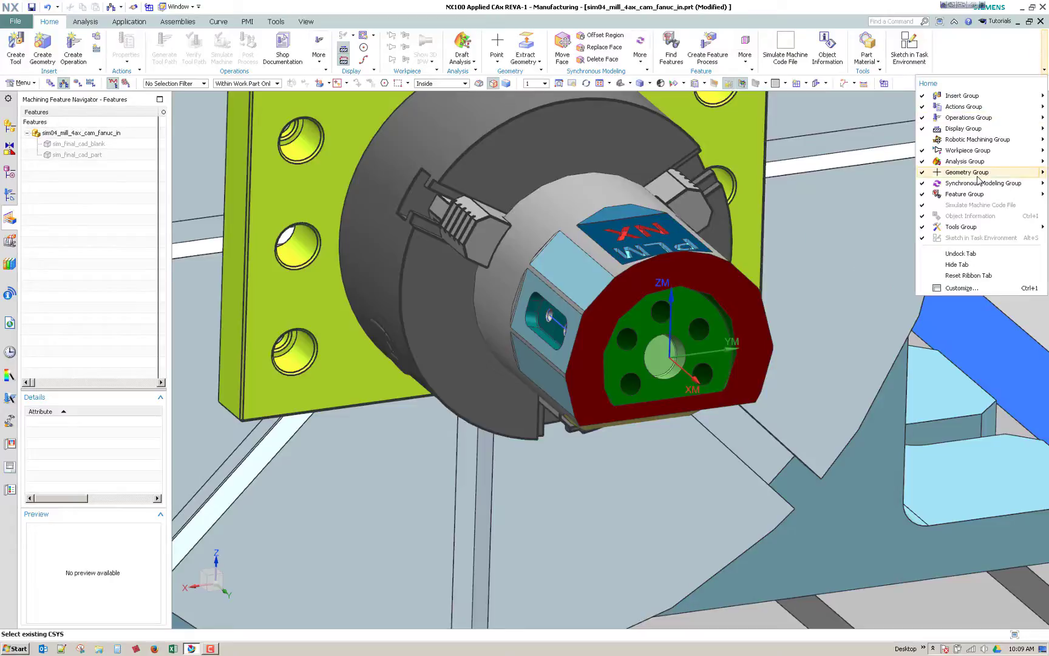
mouse_move(988, 177)
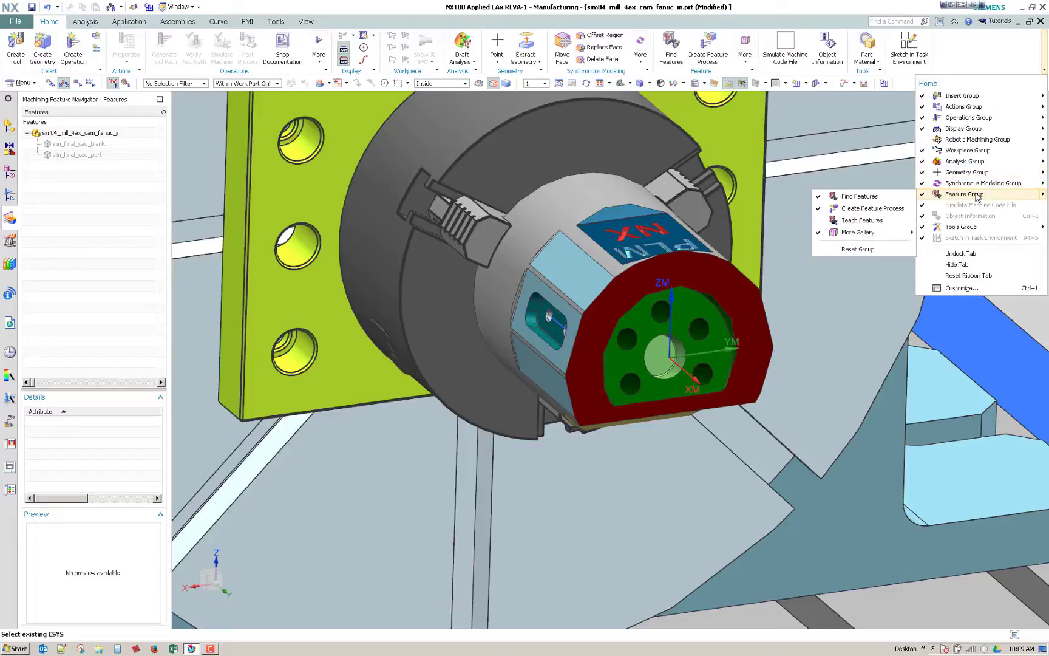
left_click(978, 195)
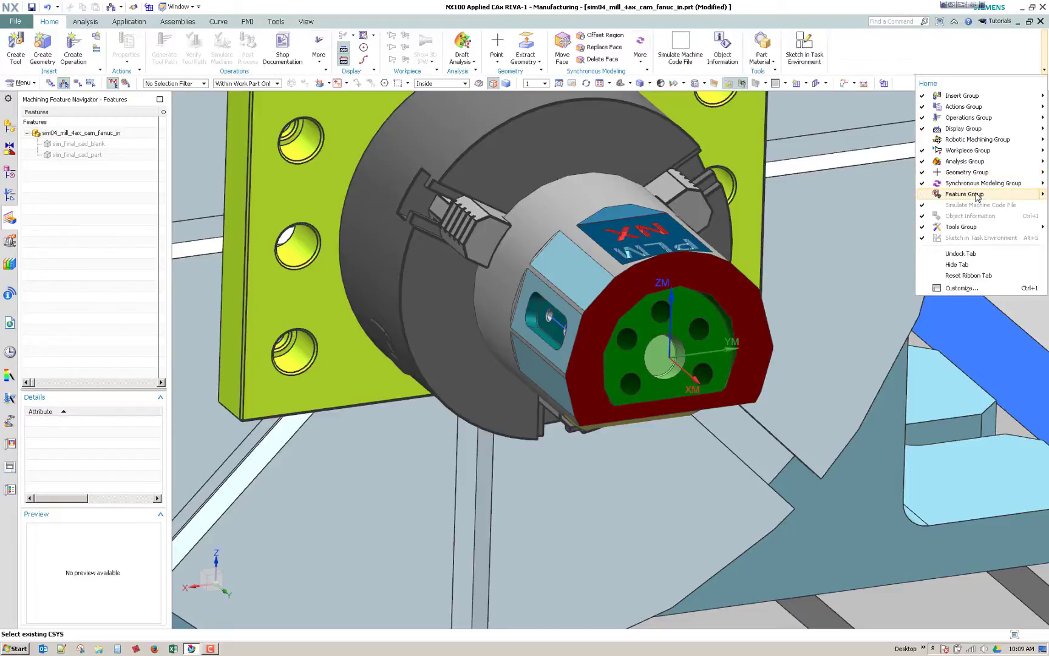
left_click(978, 195)
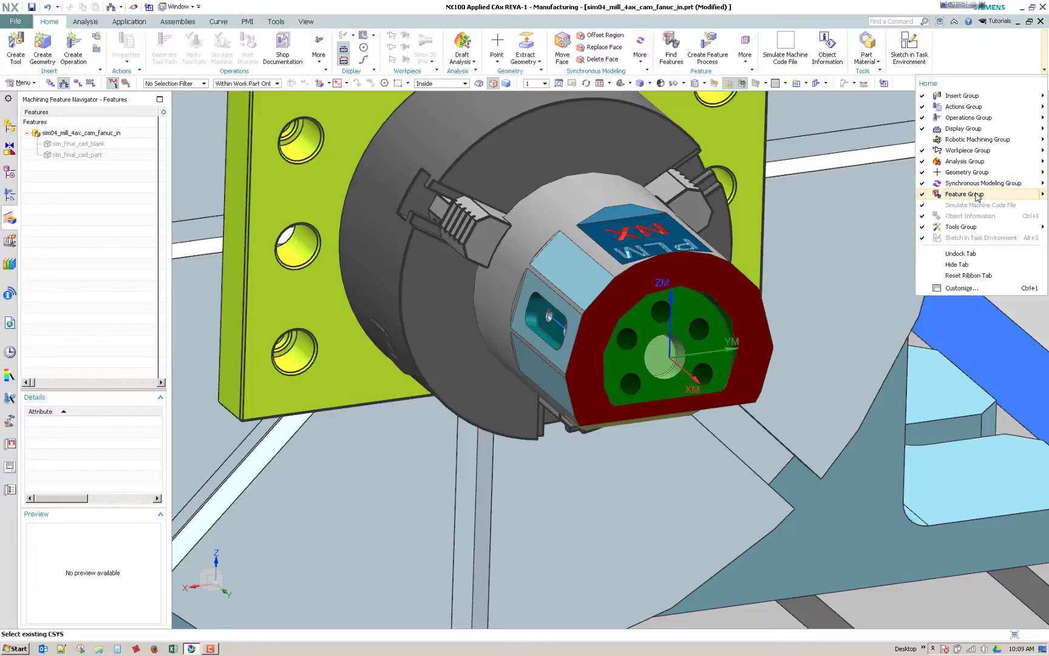
left_click(111, 229)
right_click(92, 217)
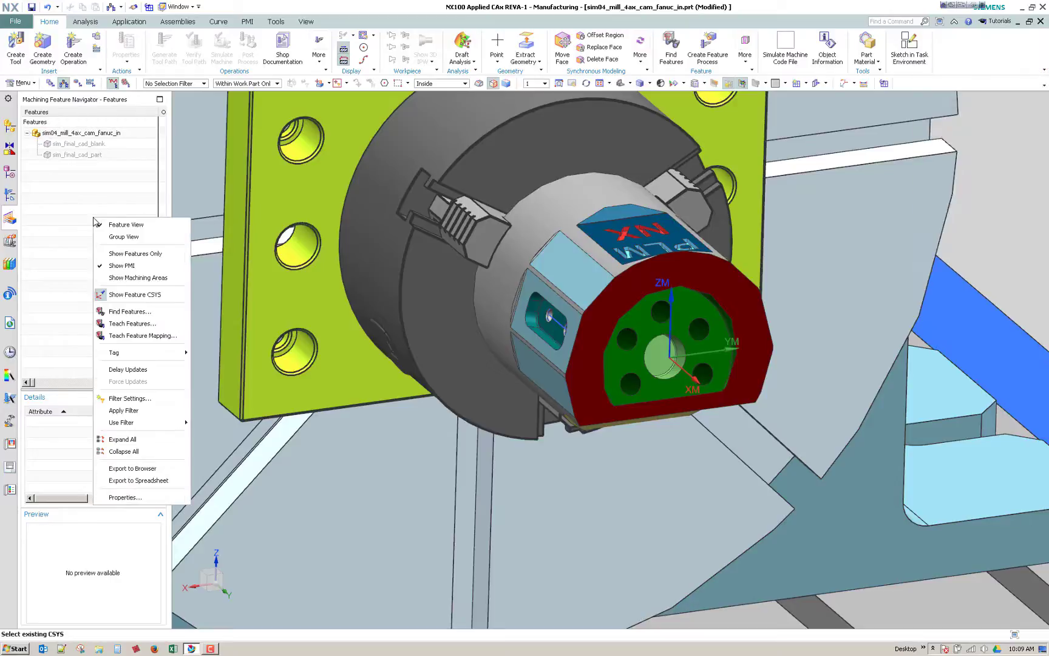
- Run Find Features with HOLES unchecked and STEPS checked, accepting the eight STEP pocket features
left_click(131, 314)
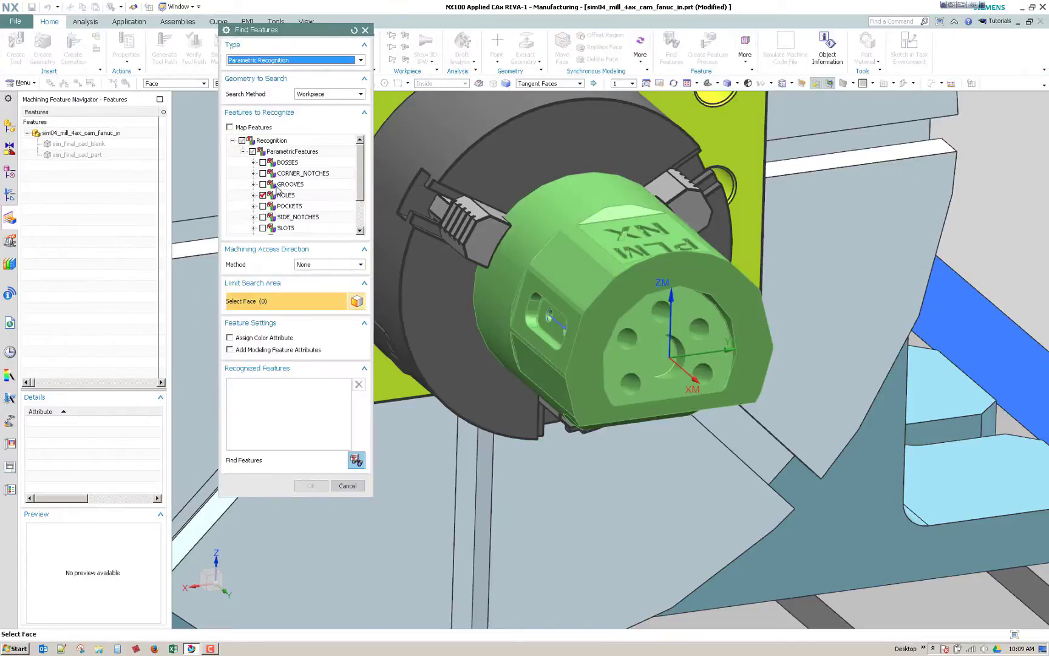
left_click(263, 196)
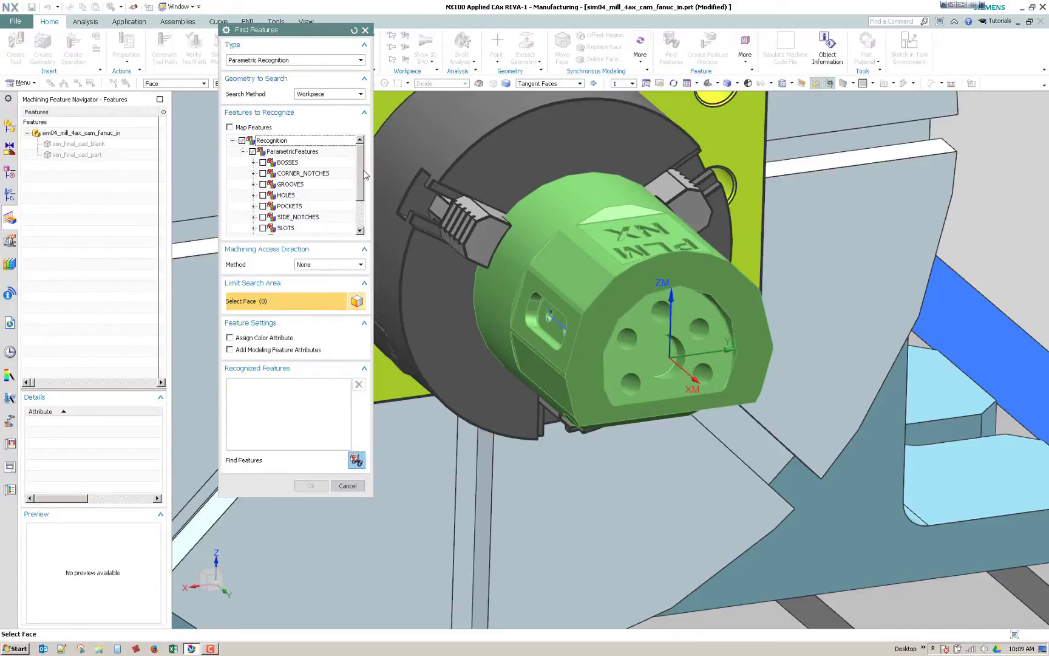
scroll(362, 184, "down", 2)
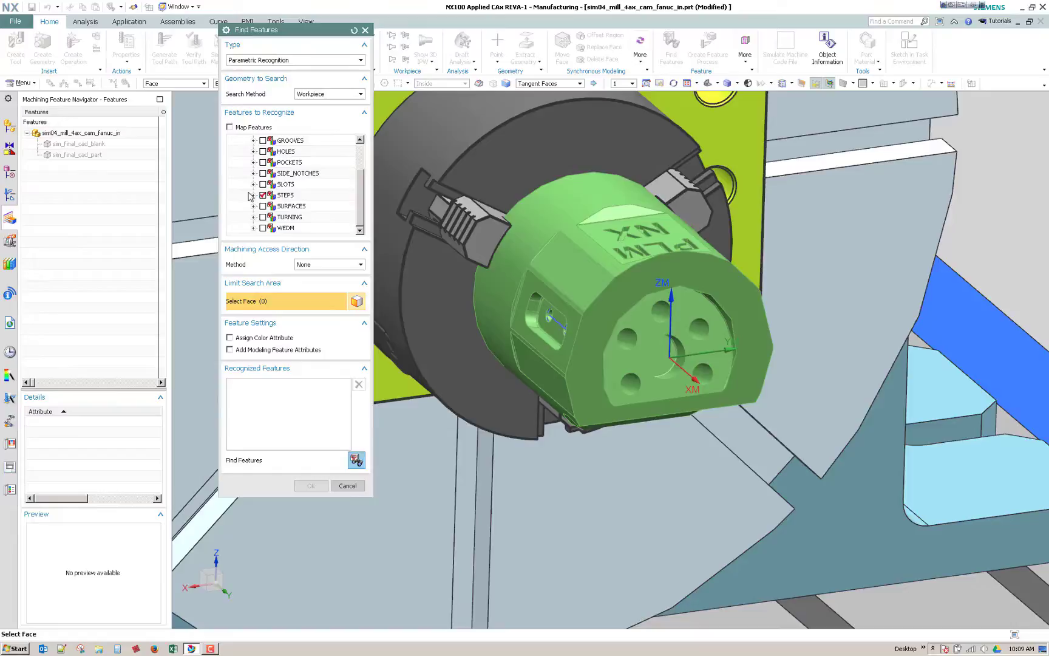
left_click(263, 195)
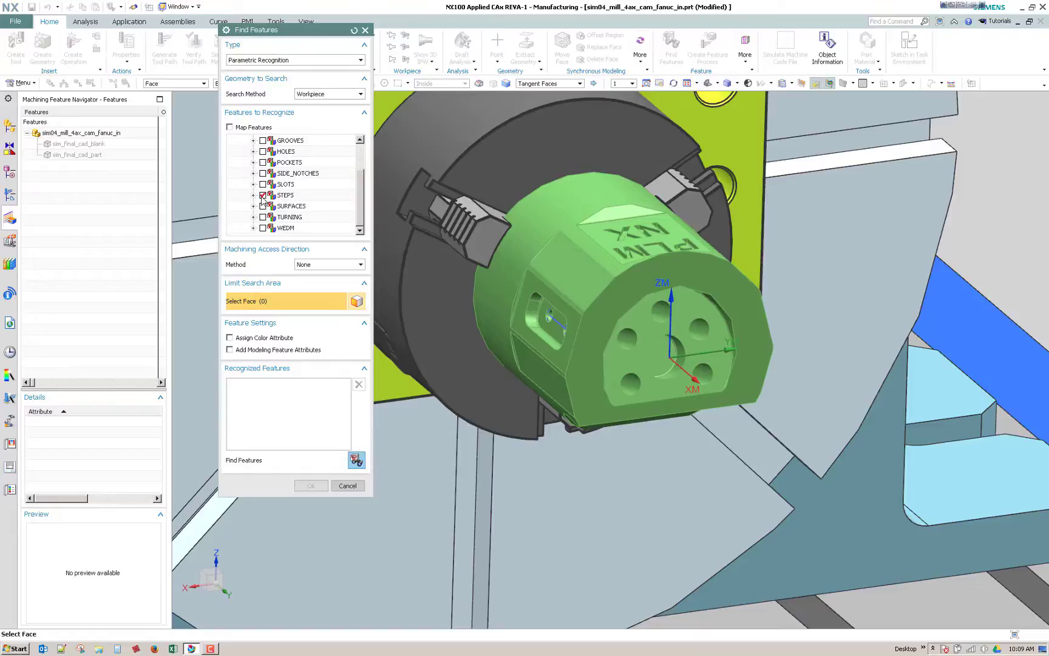
left_click(357, 460)
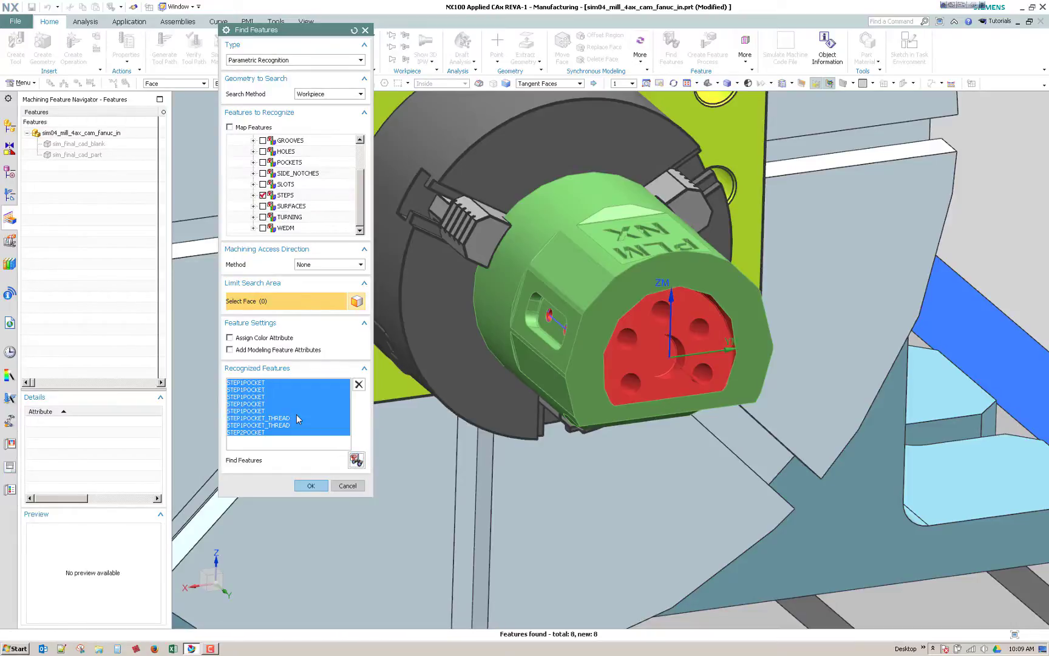
left_click(311, 485)
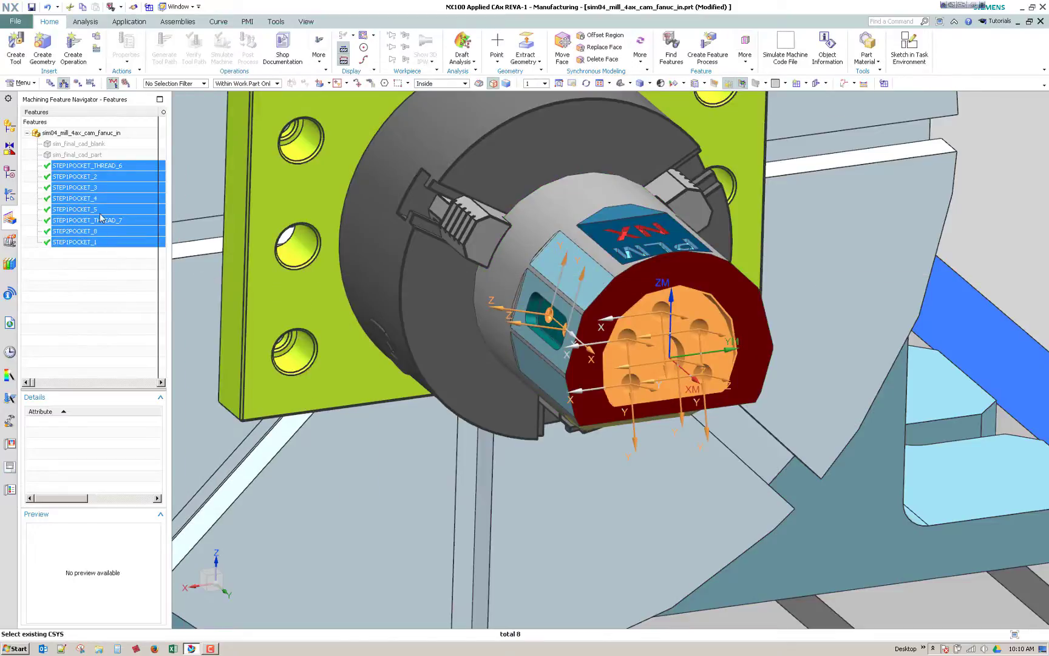
- Try grouping the eight pocket features, cancel when no groups result, and show the Machine Tool view
right_click(109, 198)
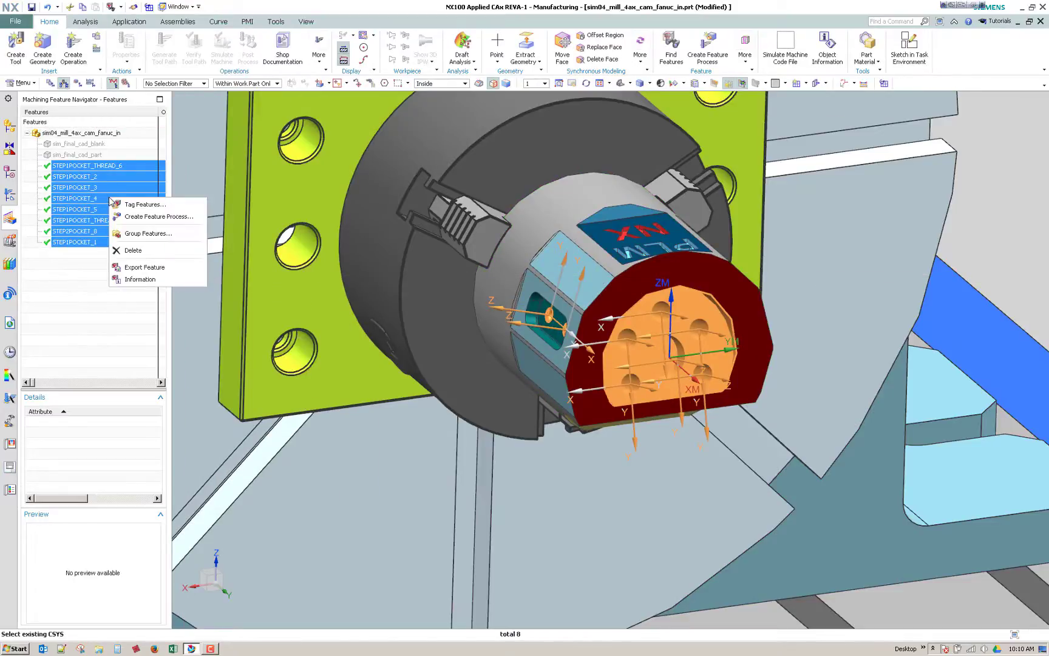
left_click(155, 239)
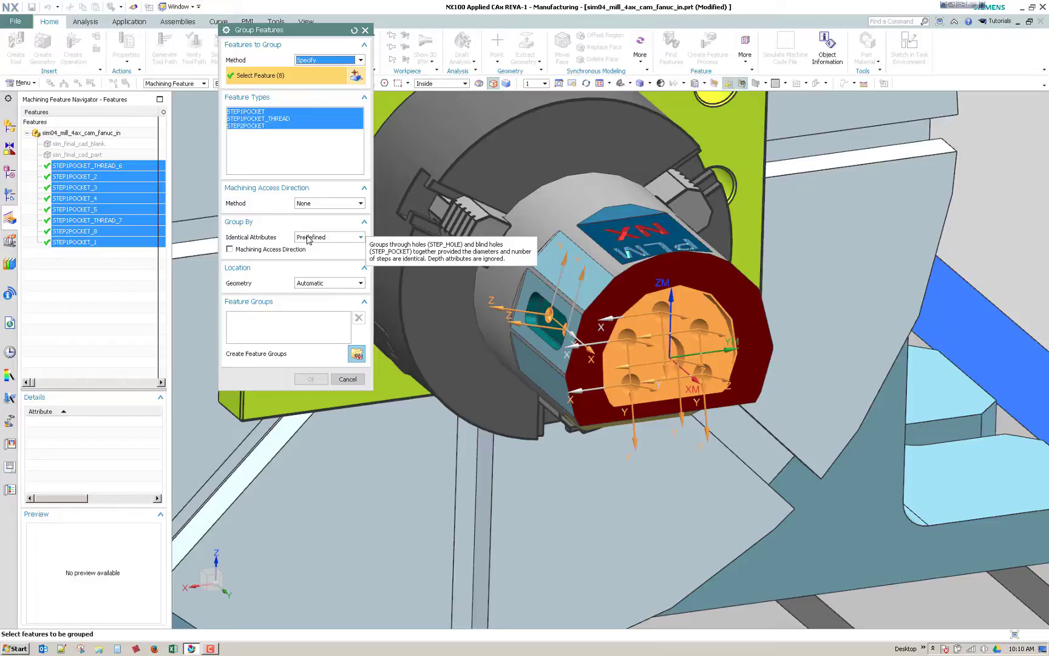
left_click(356, 353)
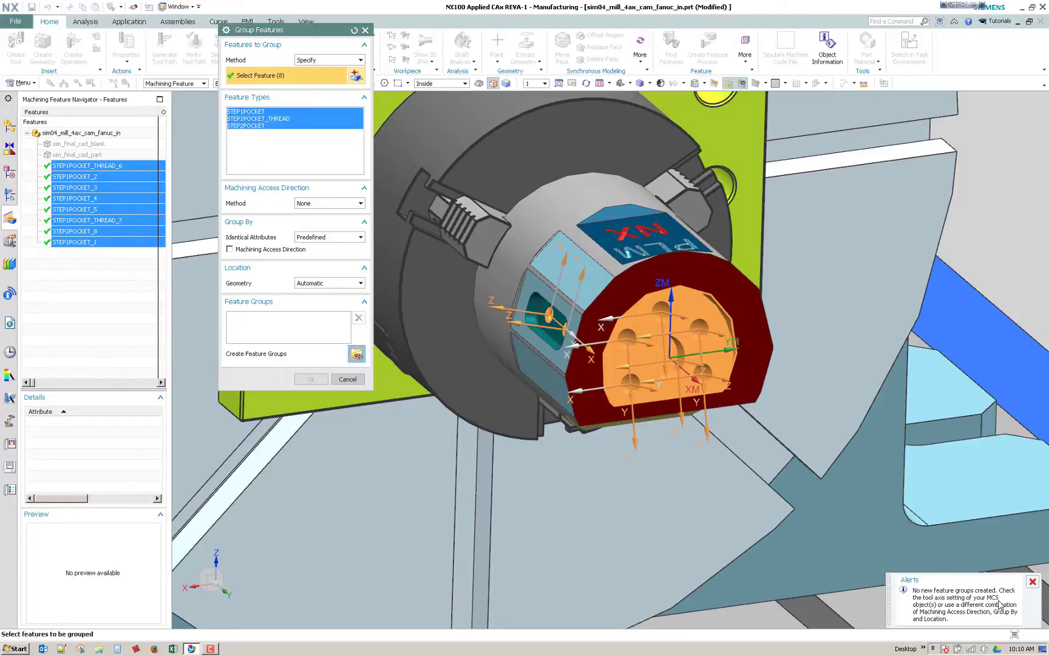
left_click(348, 379)
left_click(8, 195)
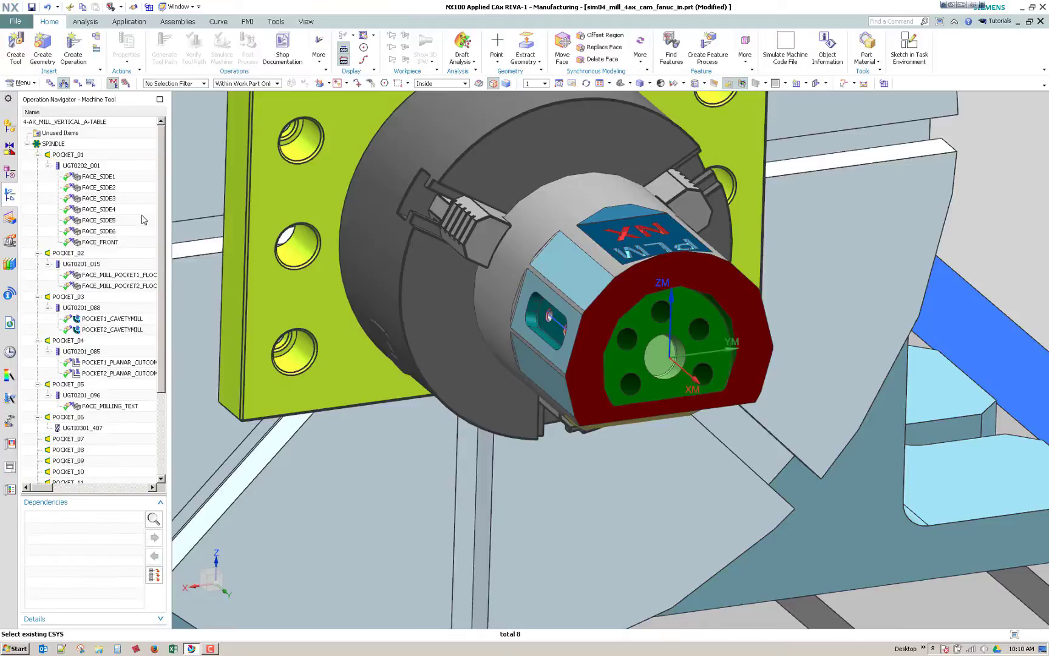
- Edit G54 to set its Tool Axis to All Axes, then show the machining feature list
left_click(77, 83)
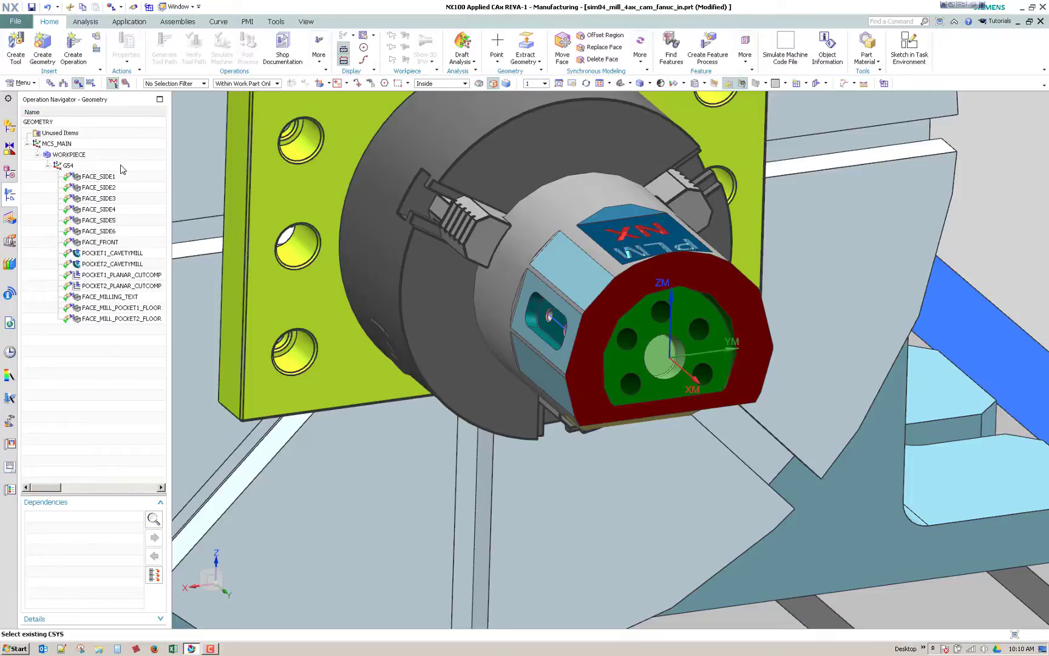
right_click(68, 166)
left_click(91, 174)
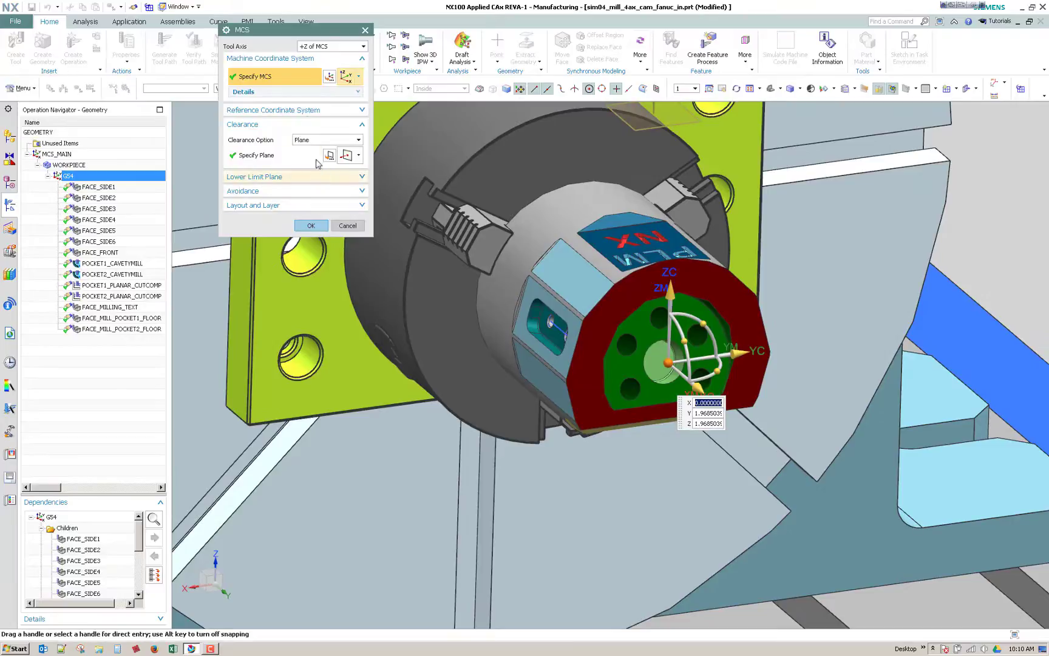
left_click(324, 48)
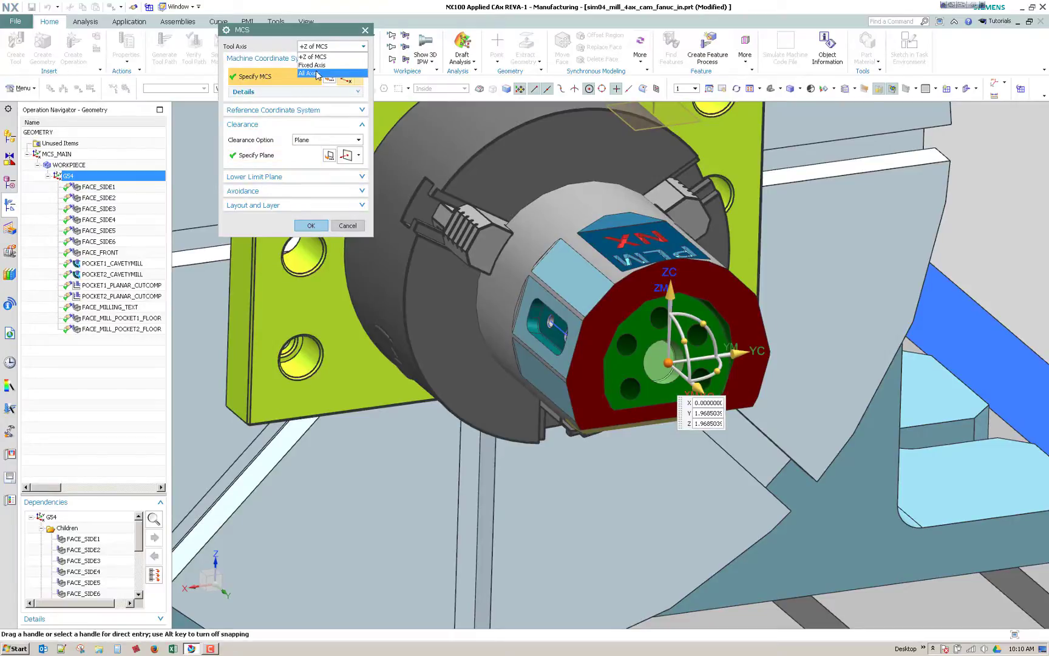
left_click(317, 74)
left_click(311, 225)
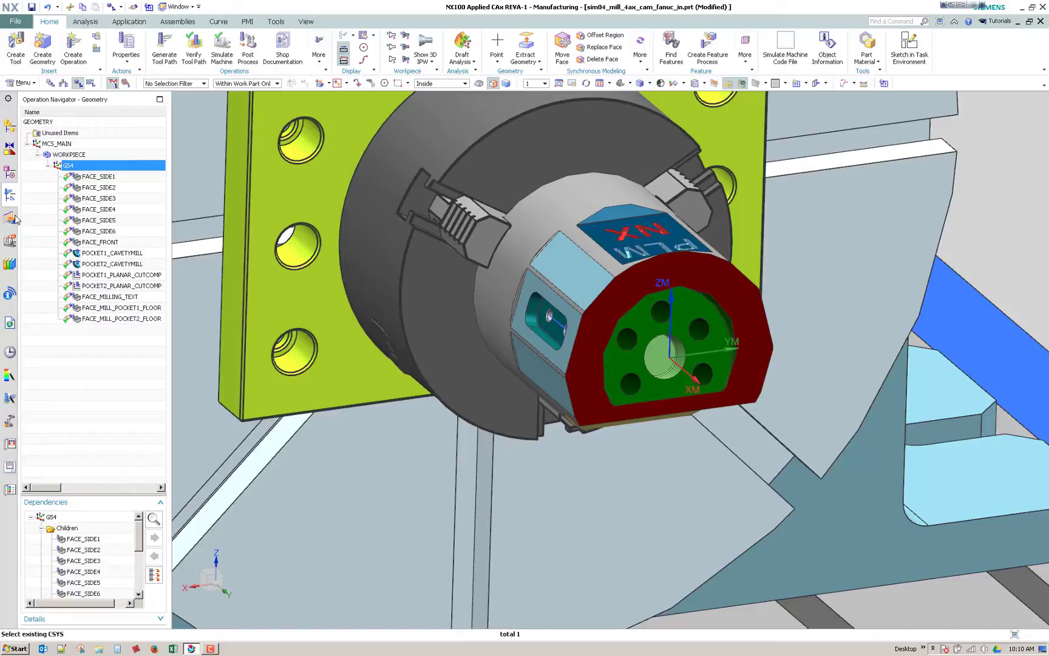
left_click(15, 219)
- Group all eight hole features into FG_STEP1POCKET, FG_STEP1POCKET_THREAD and FG_STEP2POCKET
left_click(69, 241)
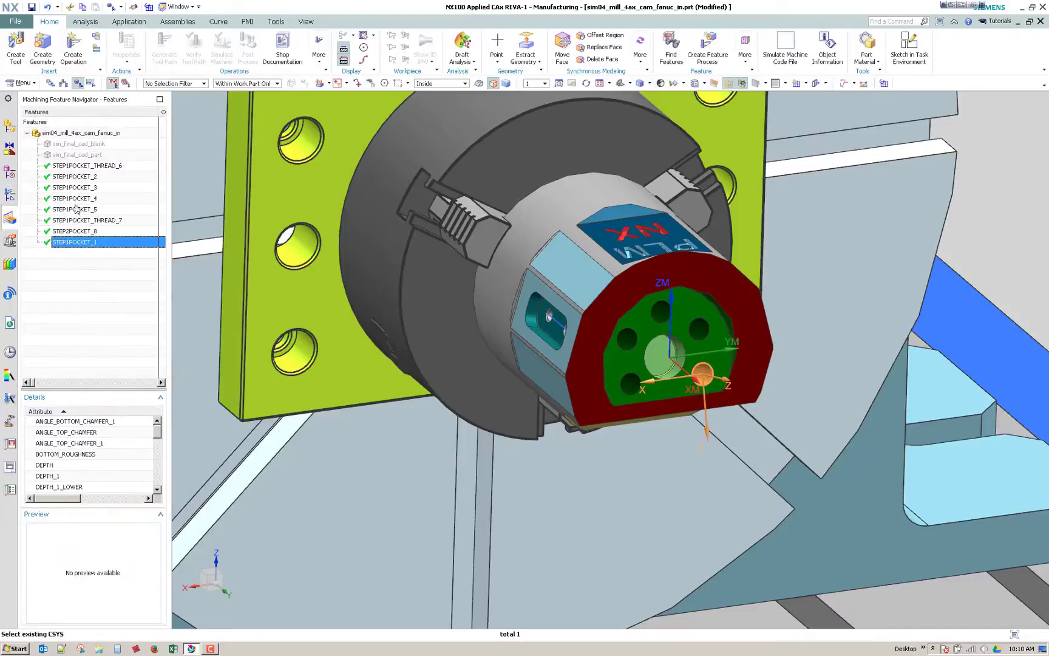
left_click(67, 167, "shift")
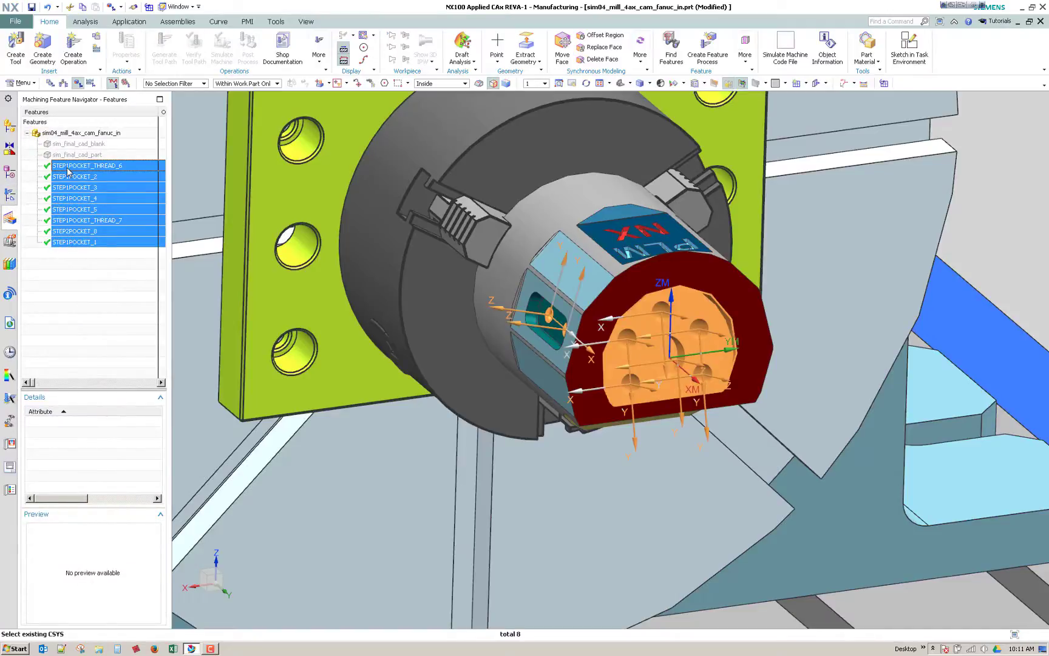
right_click(67, 170)
left_click(144, 208)
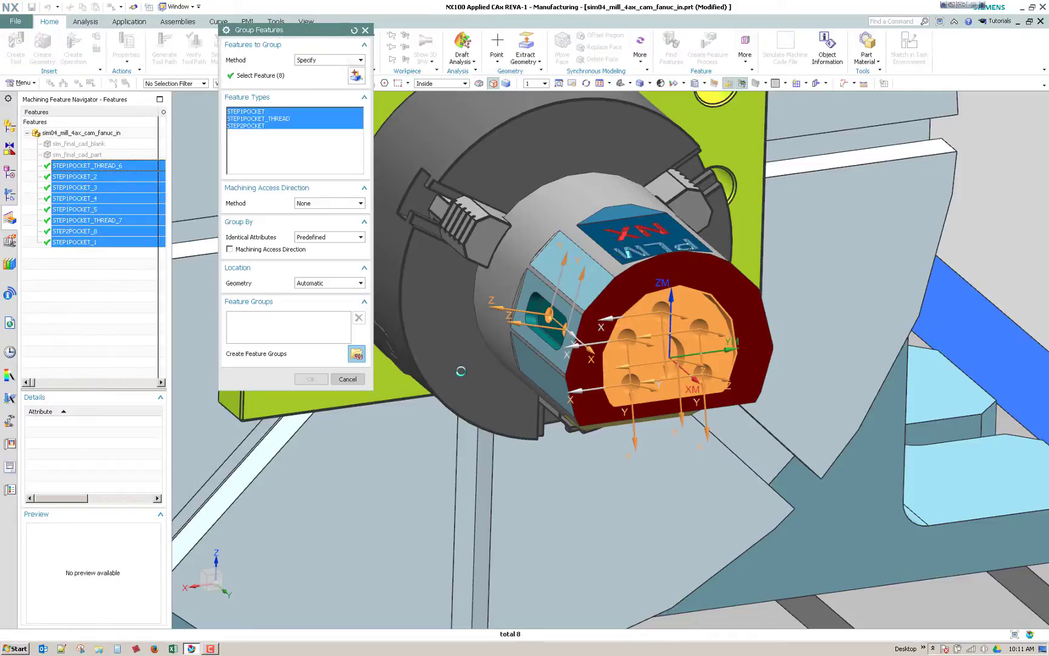
left_click(357, 355)
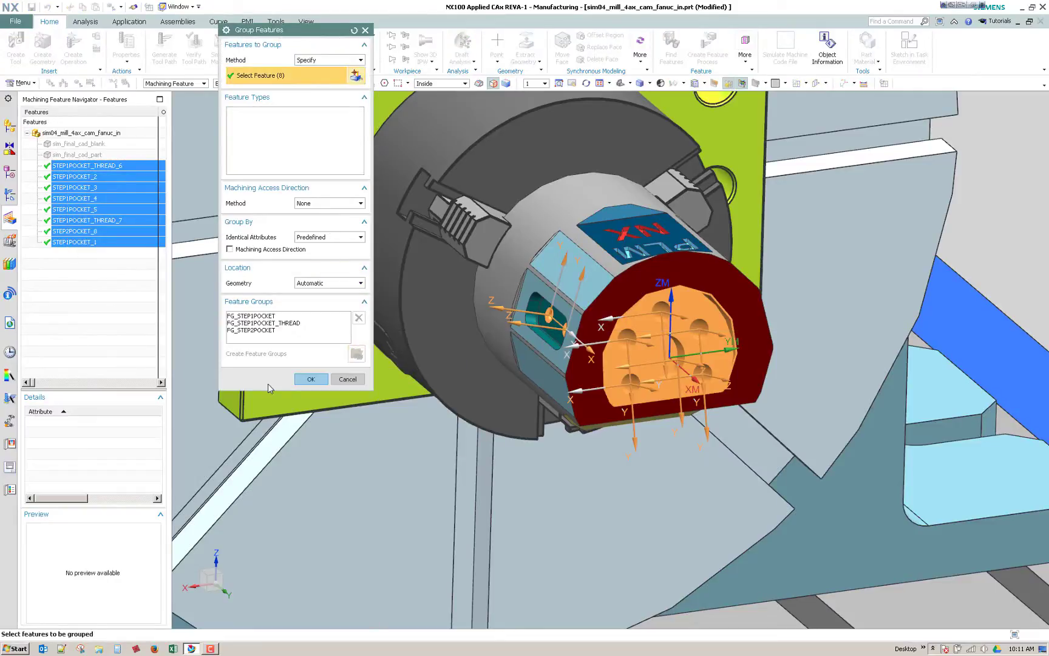
left_click(309, 380)
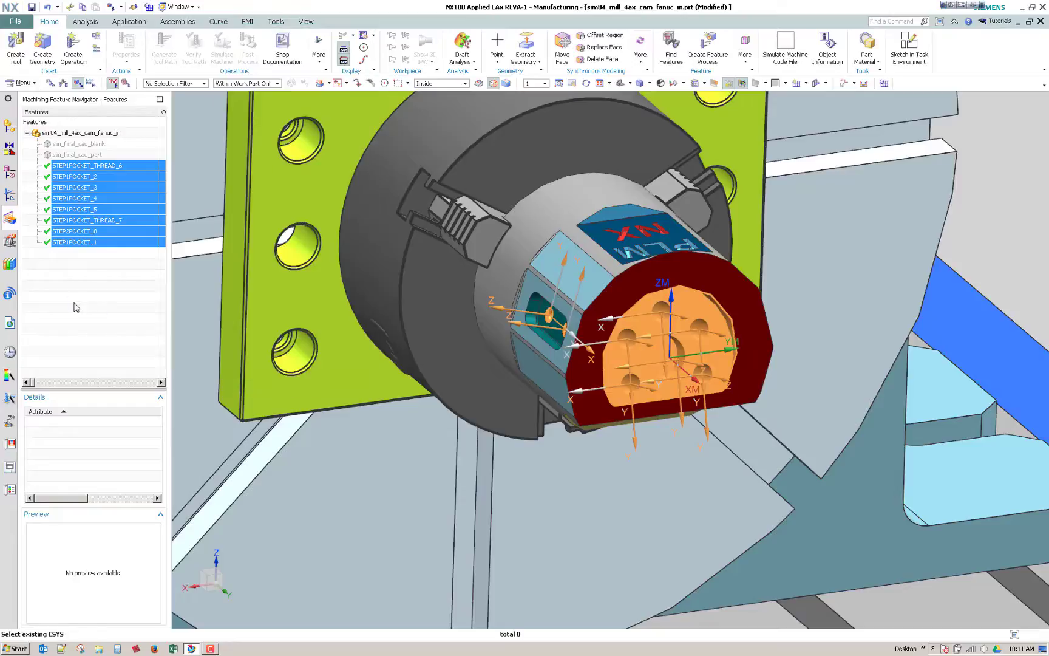
left_click(10, 195)
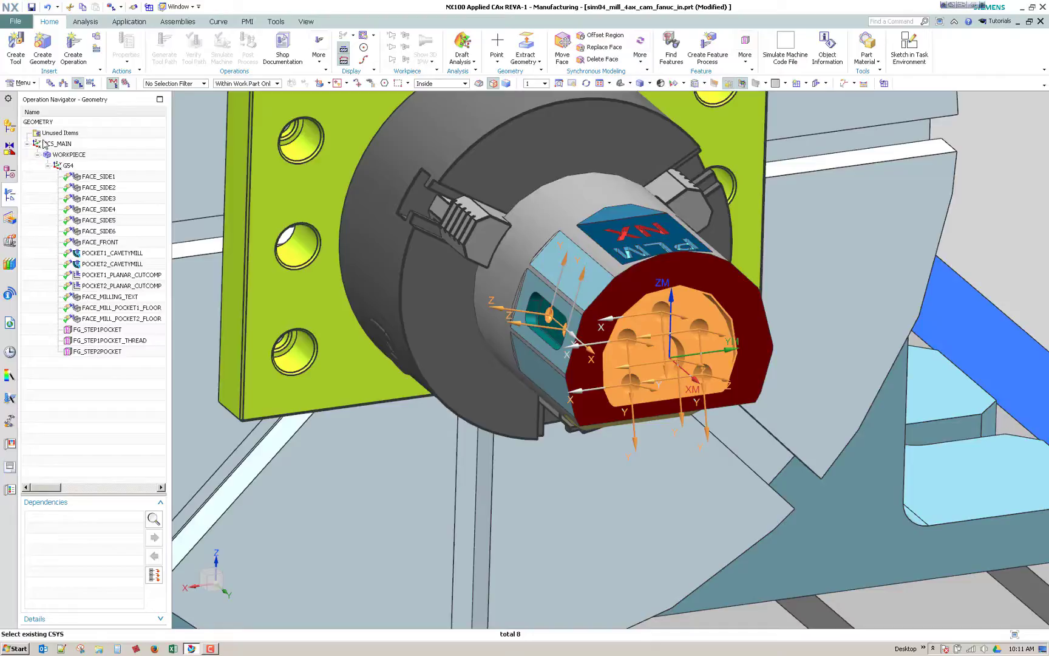
- Inspect which holes FG_STEP1POCKET and FG_STEP1POCKET_THREAD contain
left_click(103, 330)
left_click(105, 341)
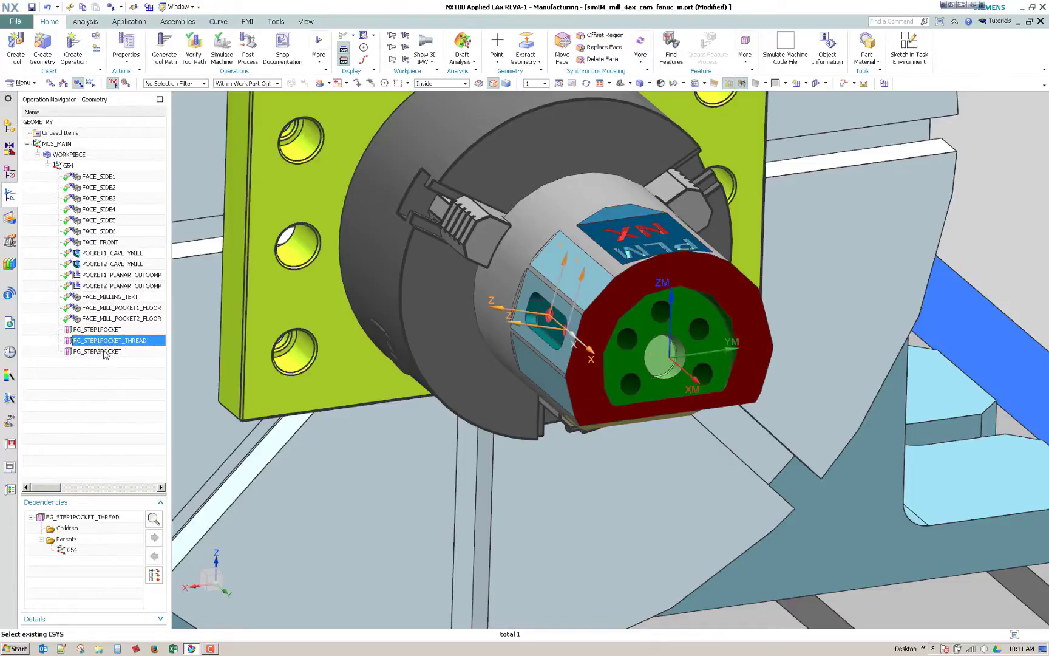
key("Down")
left_click(101, 332)
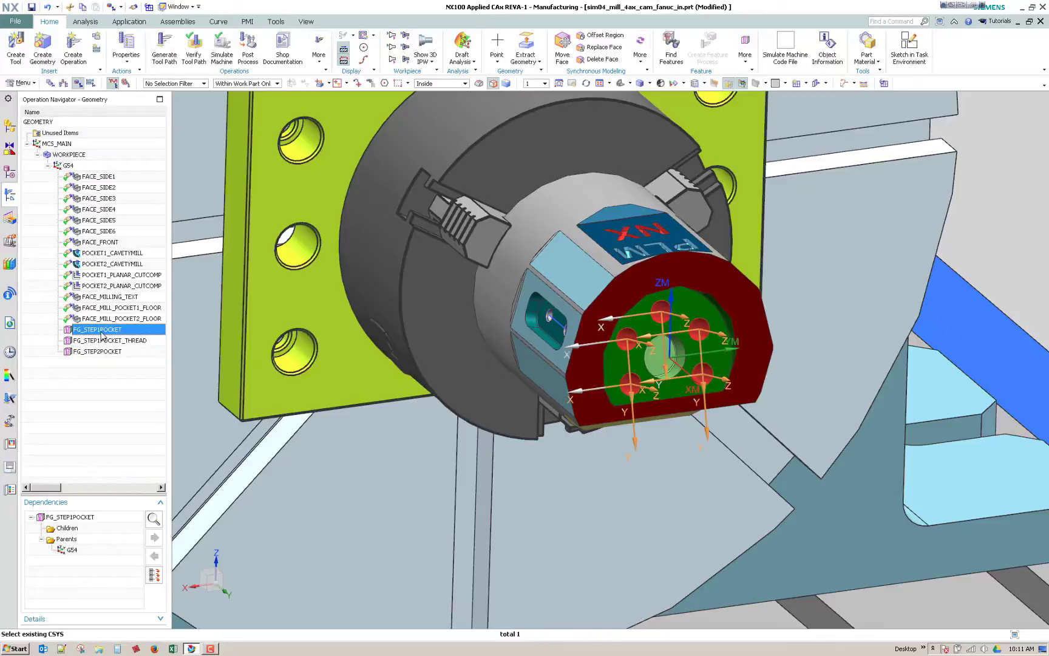
left_click(103, 342)
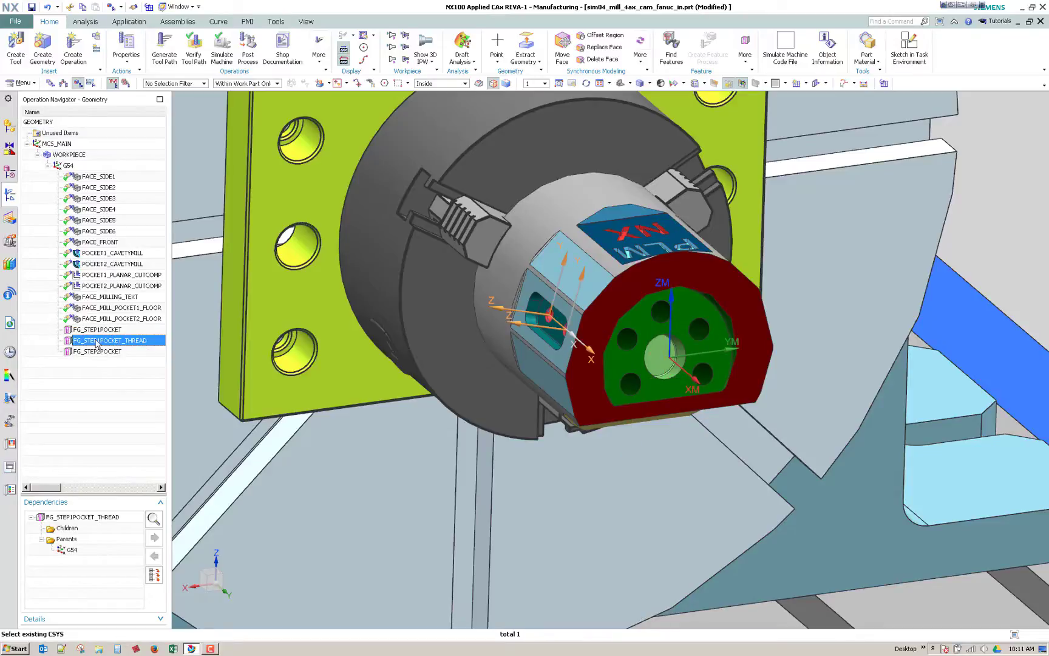
- Insert a hole_making DRILLING operation under FG_STEP1POCKET_THREAD and generate its tool path
right_click(96, 343)
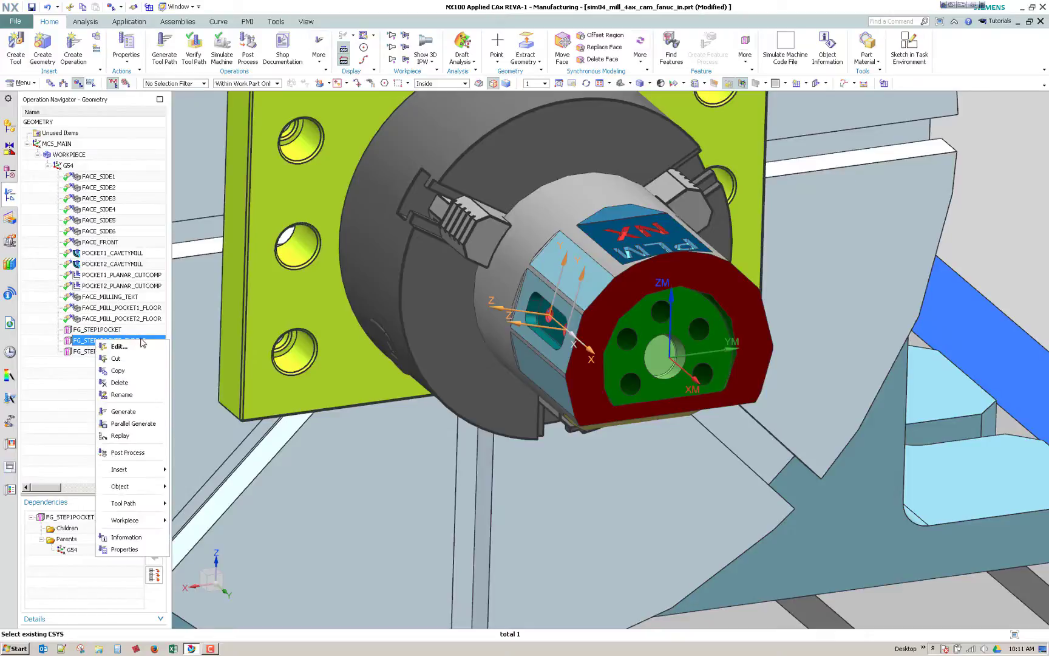
mouse_move(159, 475)
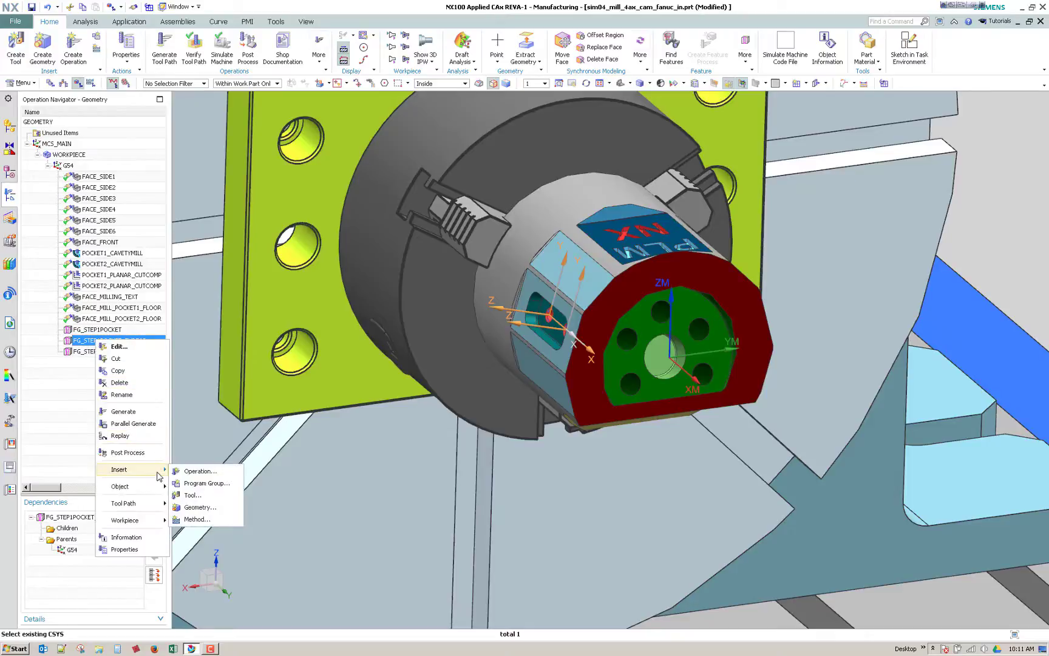
left_click(193, 470)
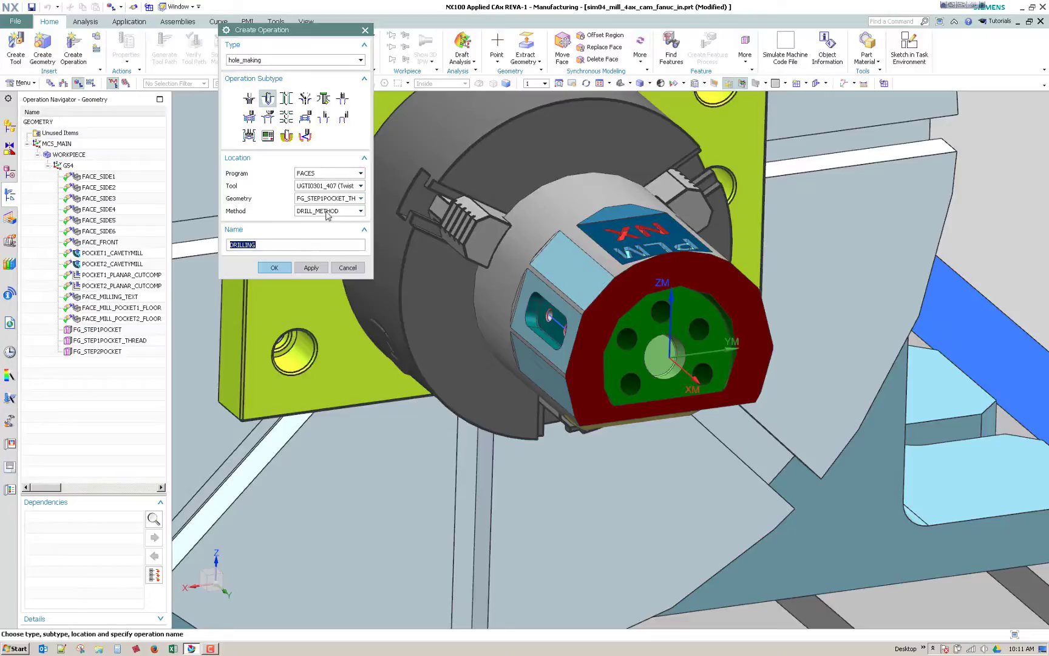
left_click(271, 268)
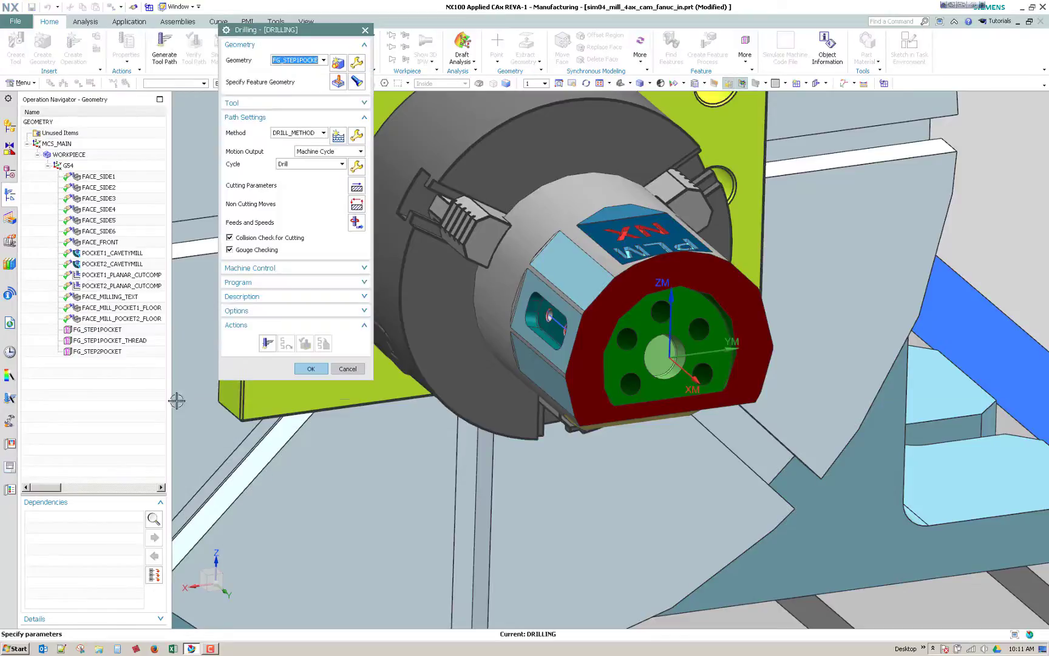
left_click(268, 343)
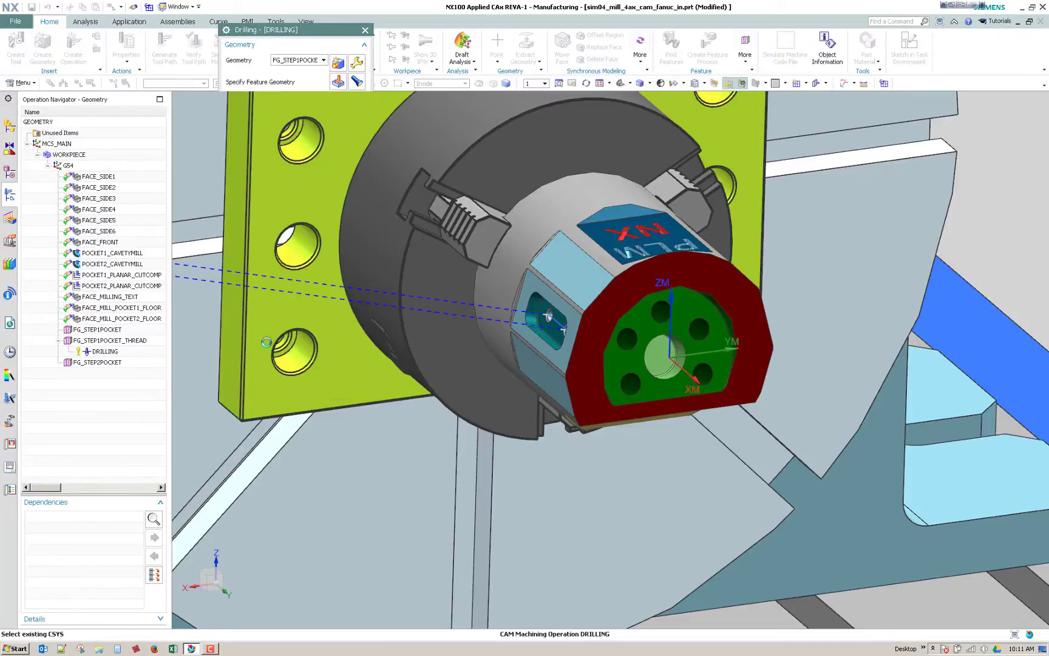
left_click(313, 369)
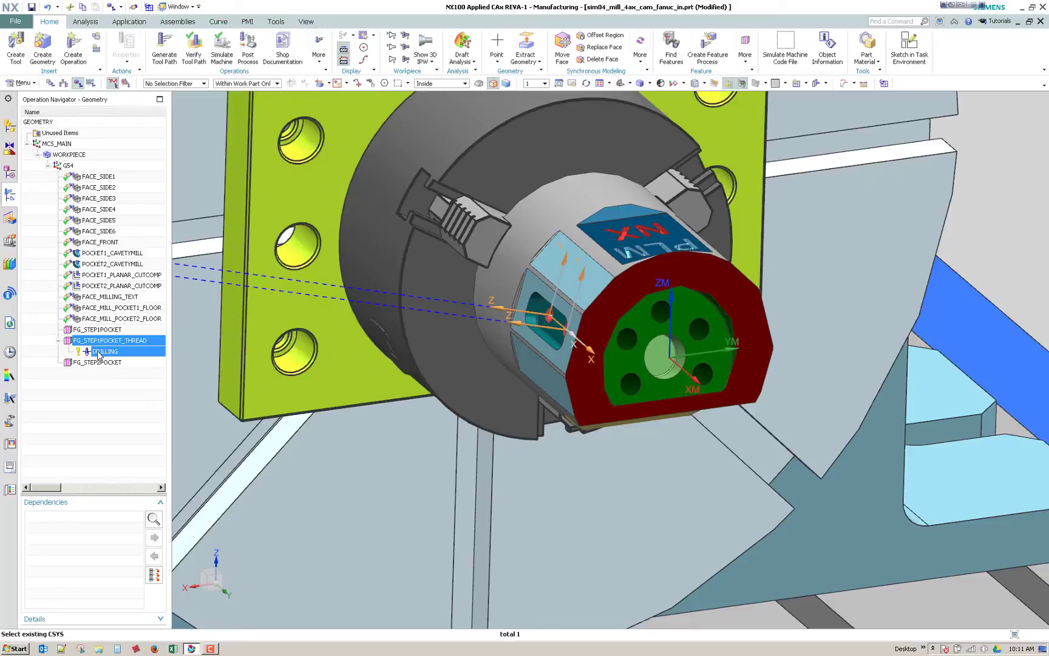
- Move DRILLING to FG_STEP1POCKET, regenerate and accept its path, then return it to FG_STEP1POCKET_THREAD
left_click(102, 352)
left_click_drag(102, 355, 98, 136)
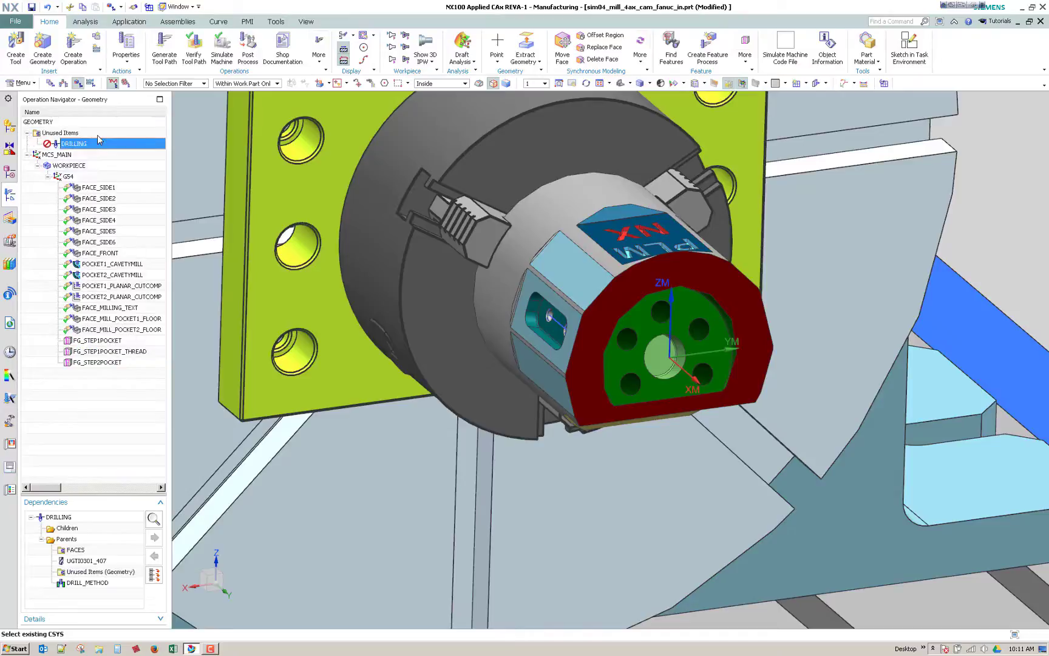
left_click_drag(87, 147, 103, 341)
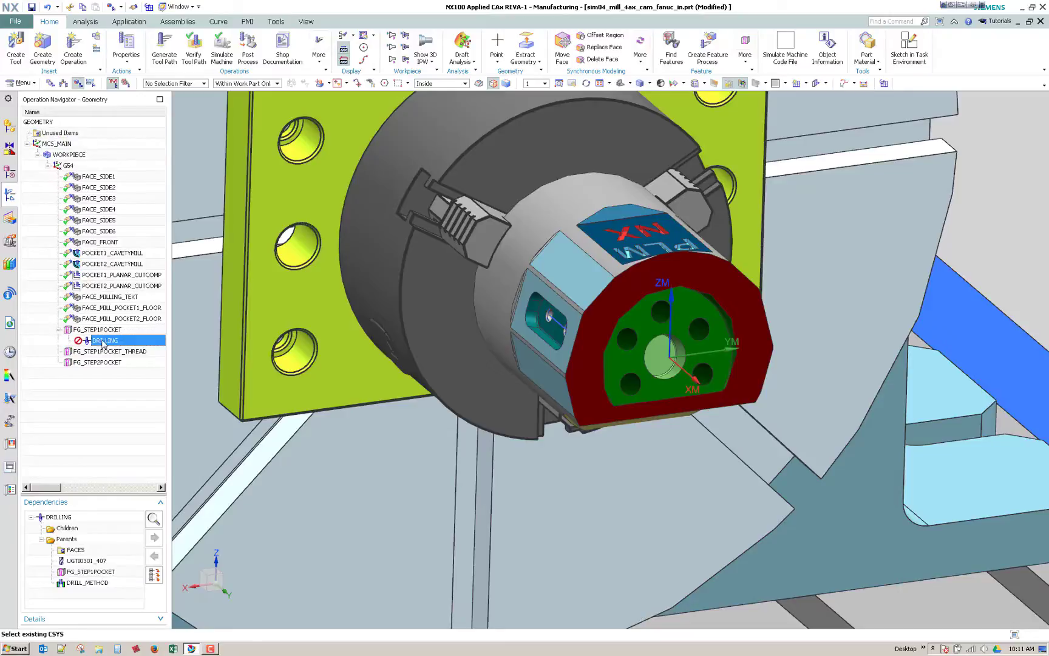
right_click(102, 340)
left_click(148, 408)
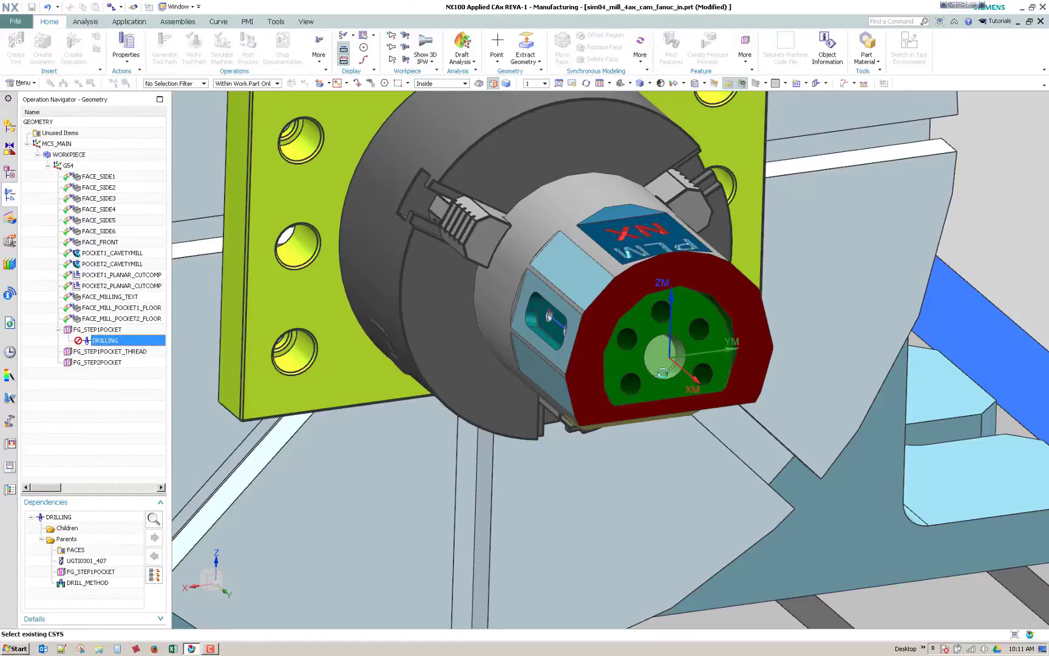
left_click(478, 341)
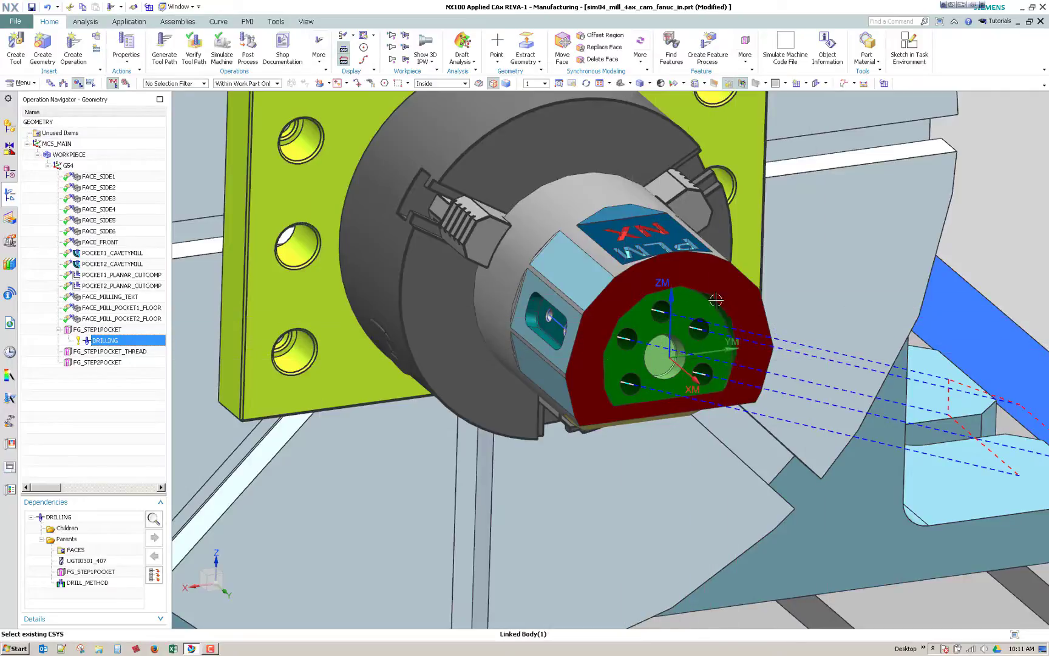
left_click_drag(109, 341, 107, 353)
- Generate and accept the DRILLING tool path under FG_STEP1POCKET_THREAD, then select FG_STEP1POCKET
right_click(106, 353)
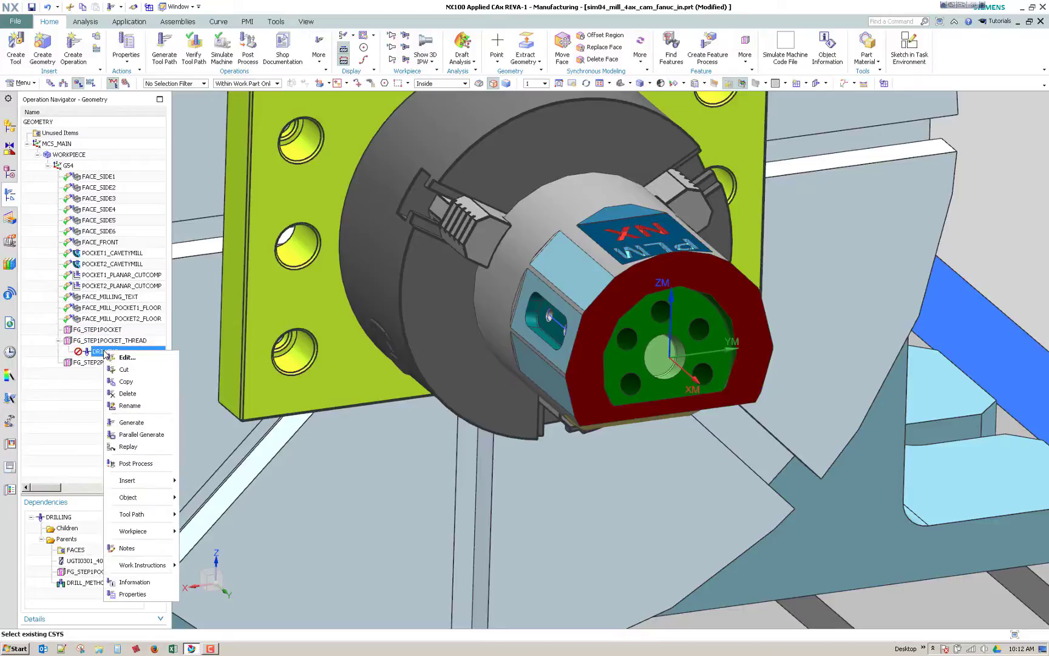
left_click(138, 423)
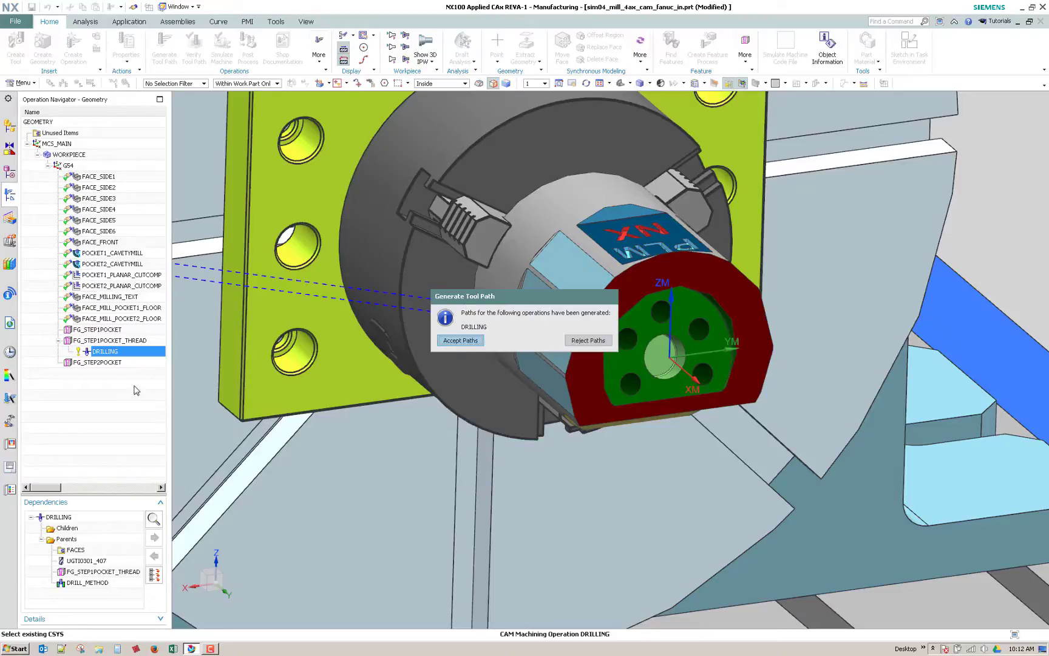
left_click(442, 344)
left_click(97, 330)
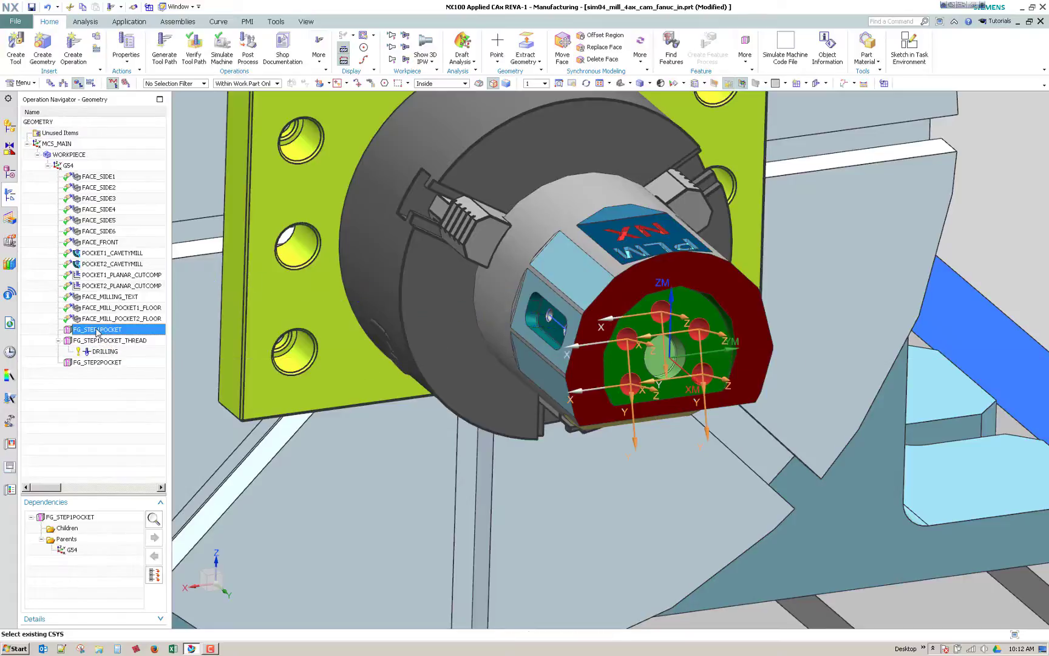
- Delete the selected feature groups through FG_STEP2POCKET along with their drilling operation
left_click(94, 363, "shift")
right_click(95, 365)
left_click(119, 408)
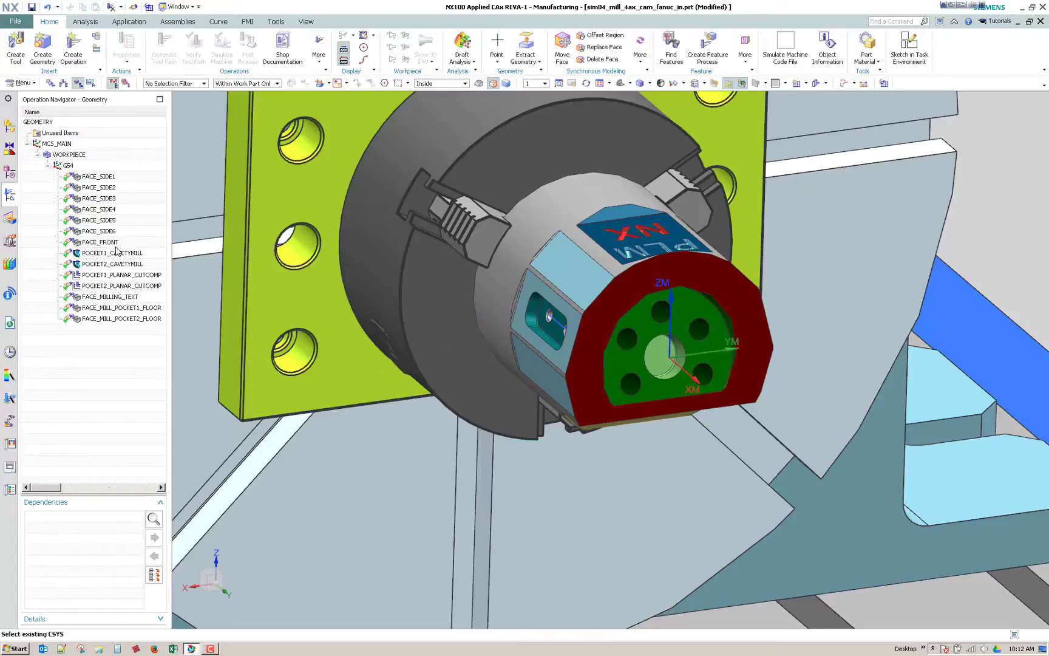
- Remove the leftover tool UGTI0301_407 from the machine tool list
left_click(63, 83)
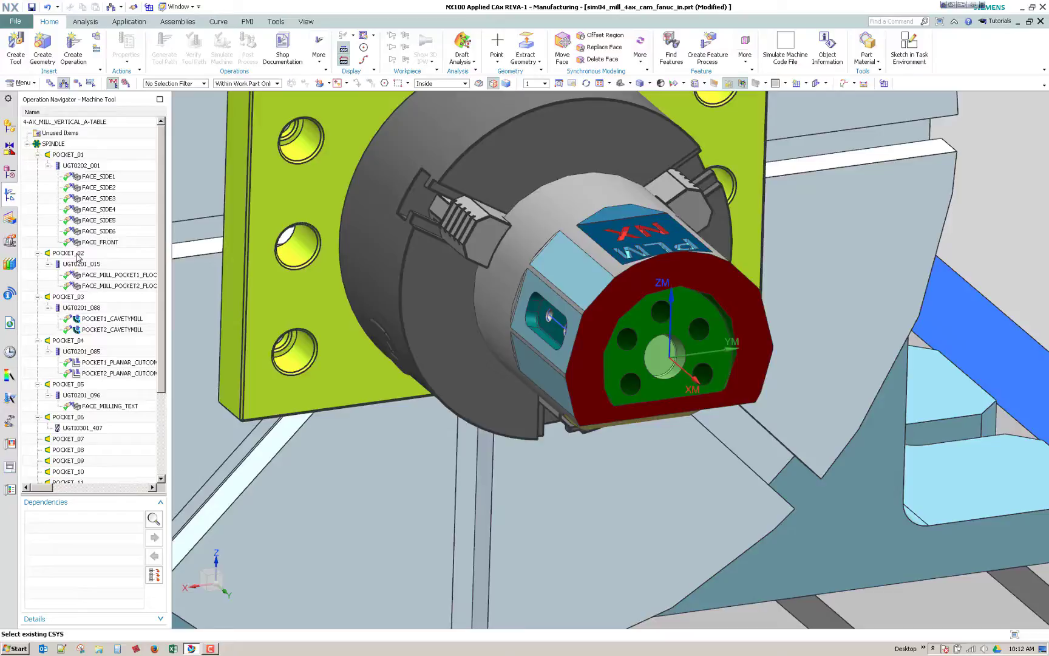
scroll(77, 322, "down", 3)
right_click(89, 331)
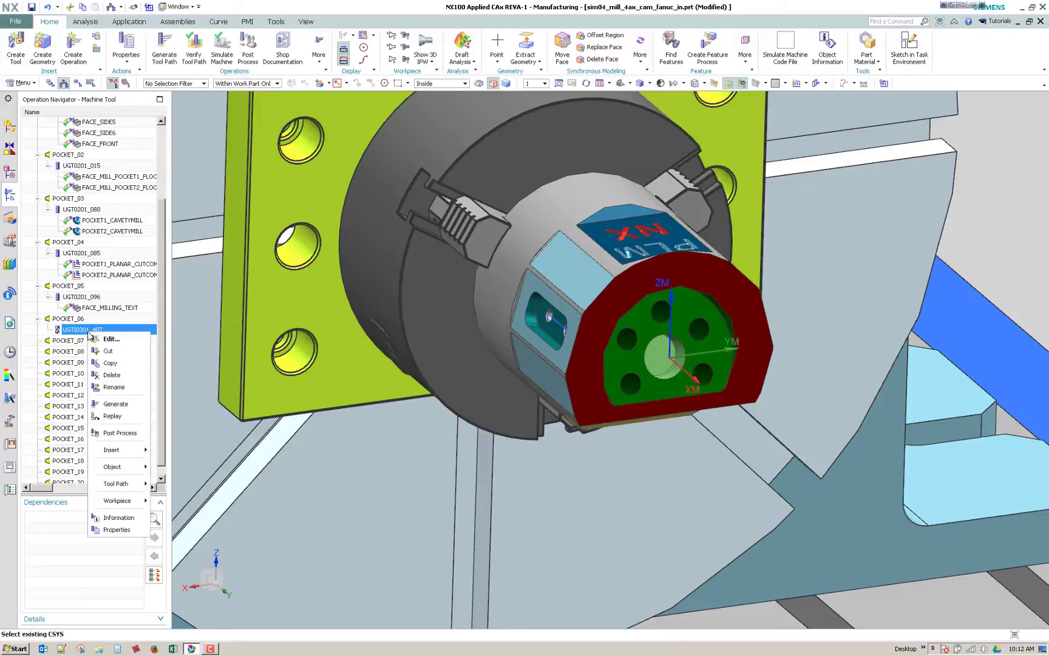
left_click(111, 375)
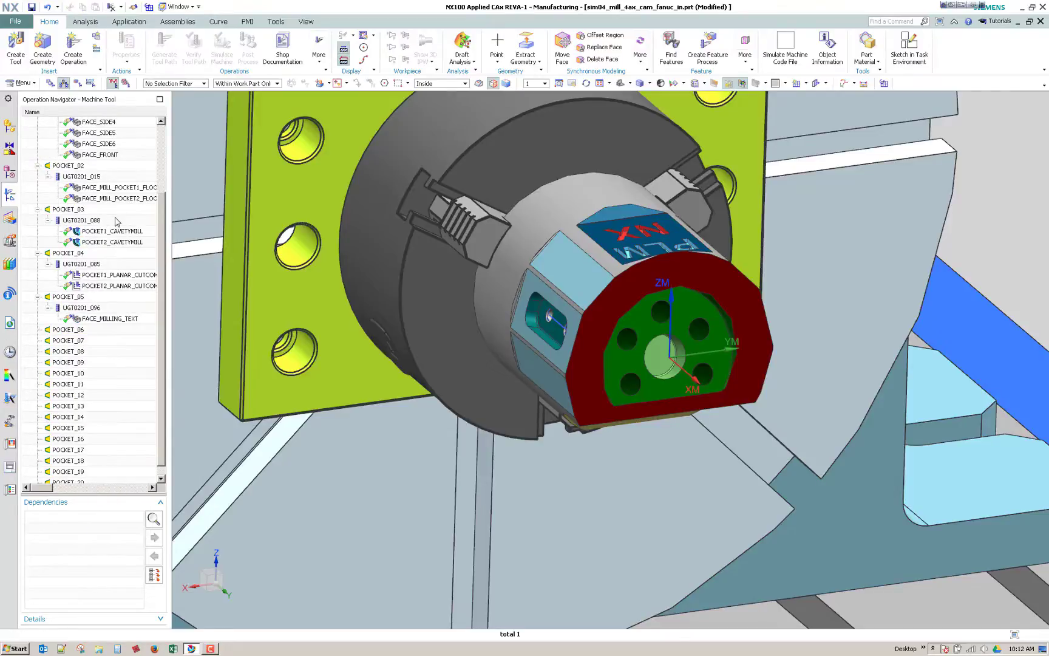
- In the Machining Feature Navigator, select all eight features from STEP2POCKET_8 to STEP1POCKET_1
left_click(9, 218)
left_click(73, 243)
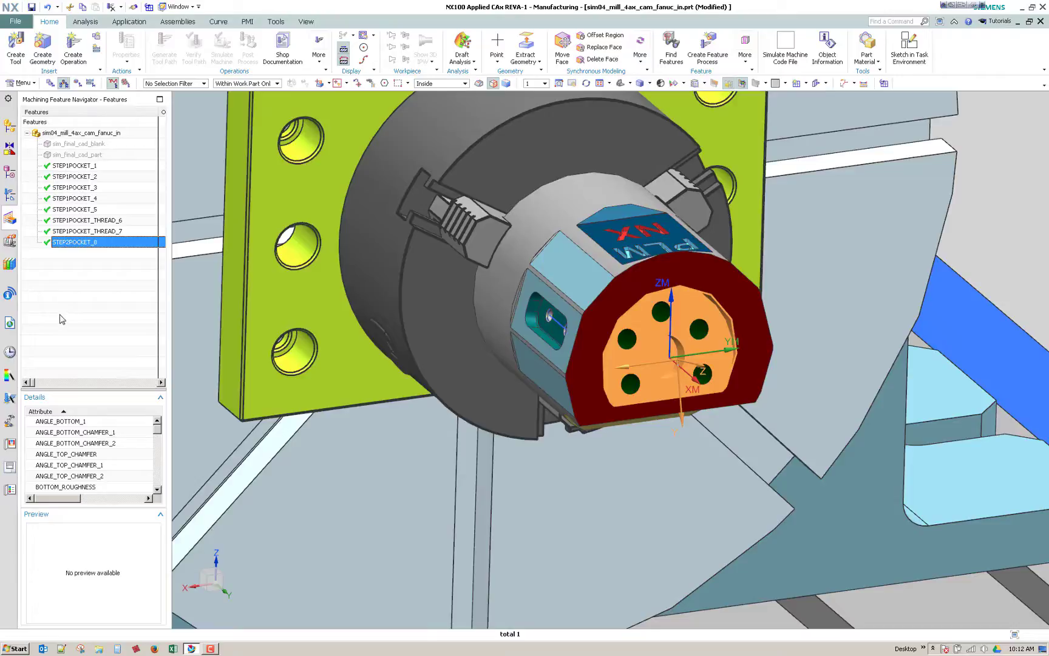
left_click(66, 166, "shift")
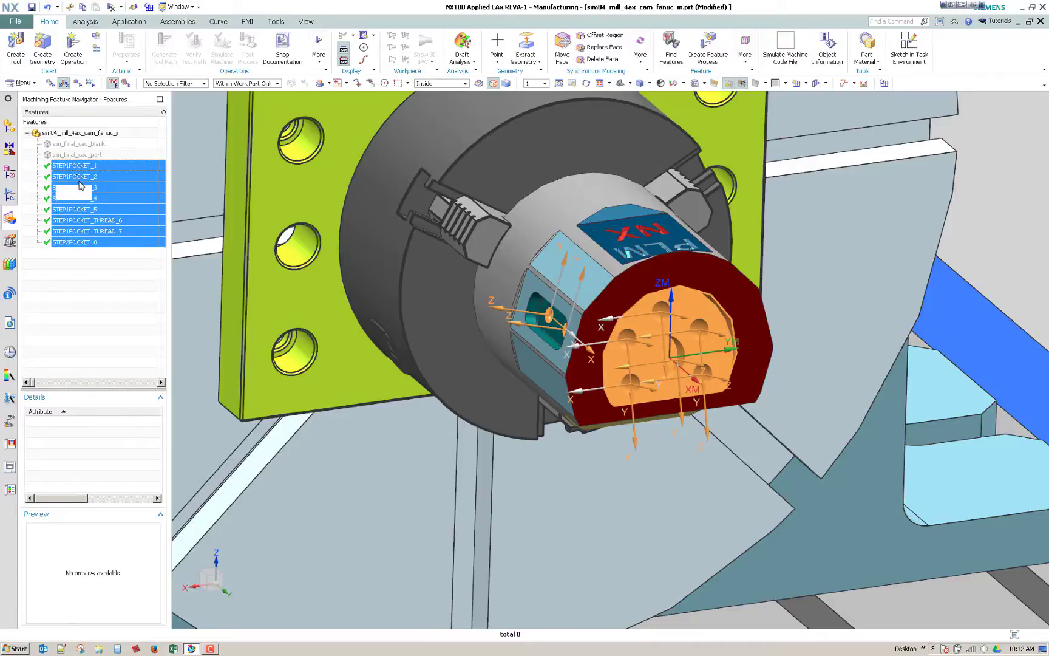
- Choose Create Feature Process from the context menu of the eight selected features
right_click(112, 213)
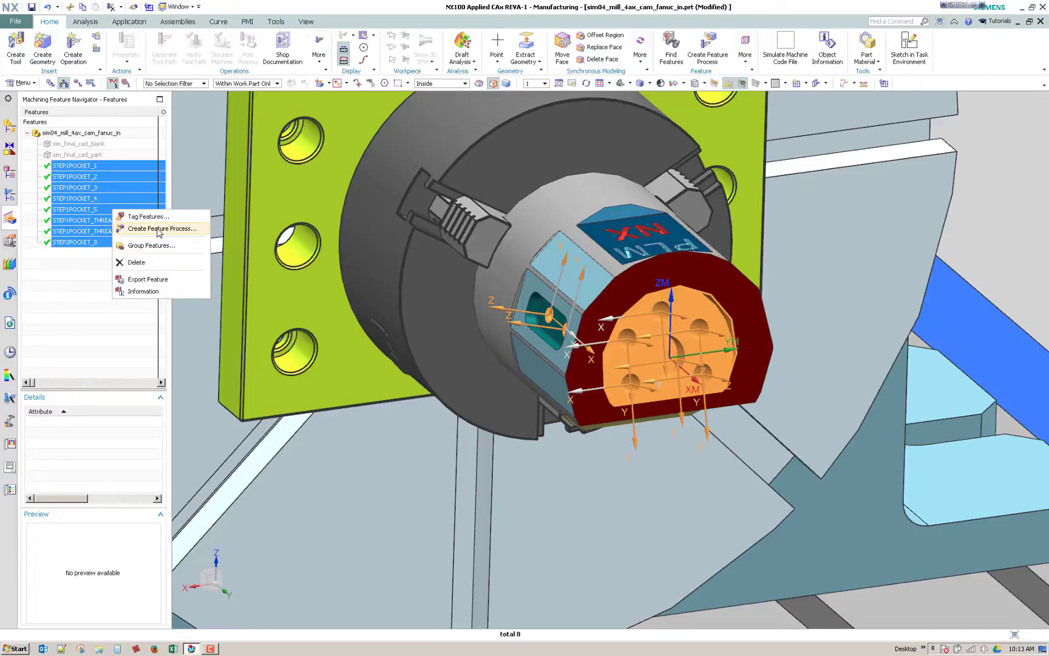
left_click(158, 230)
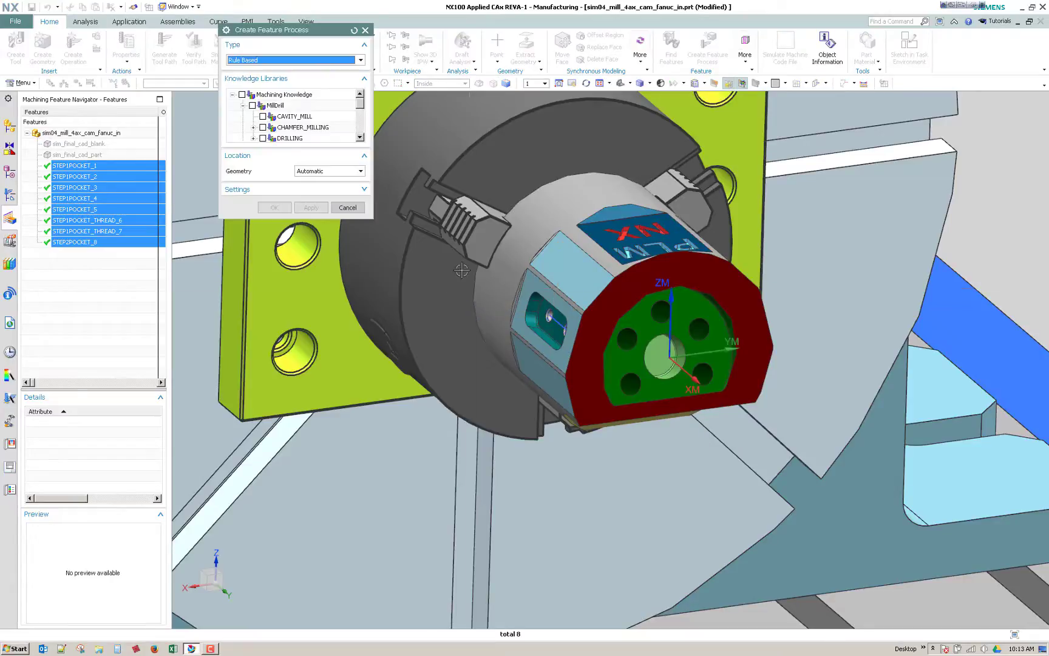
- Run a Rule Based feature process using the MillDrill knowledge library, with Groups set to Use Existing
left_click(360, 139)
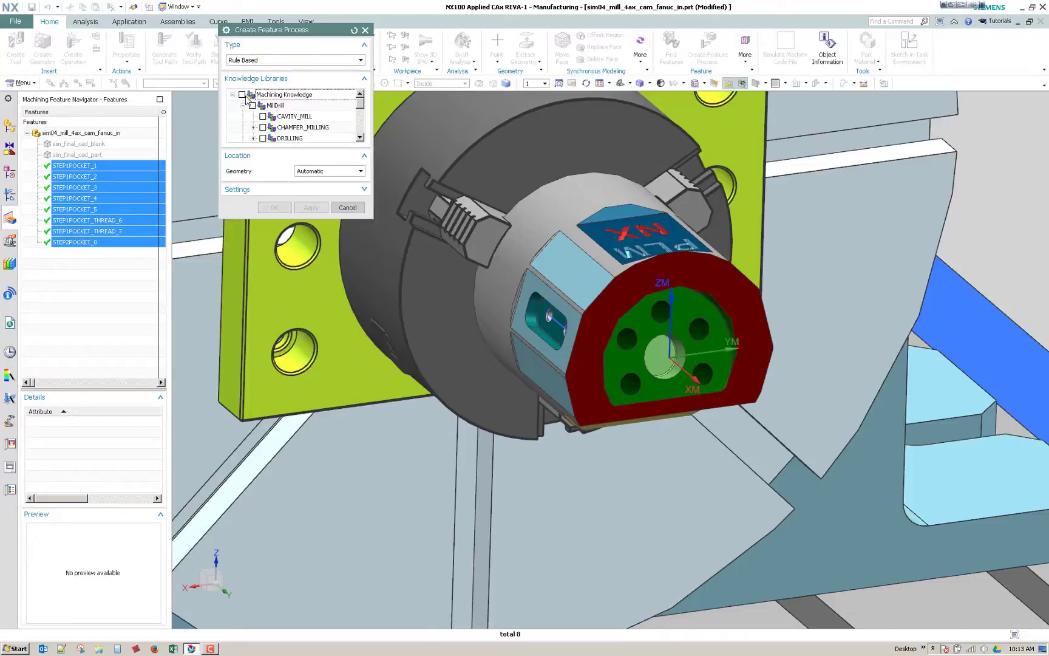
left_click(252, 105)
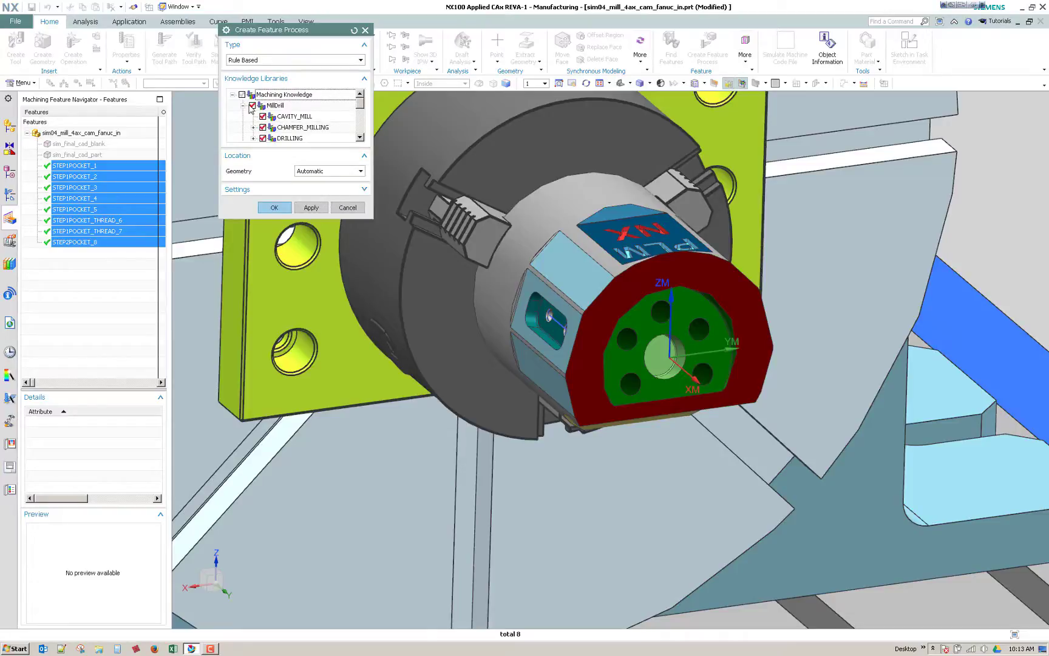
left_click(360, 140)
left_click(360, 139)
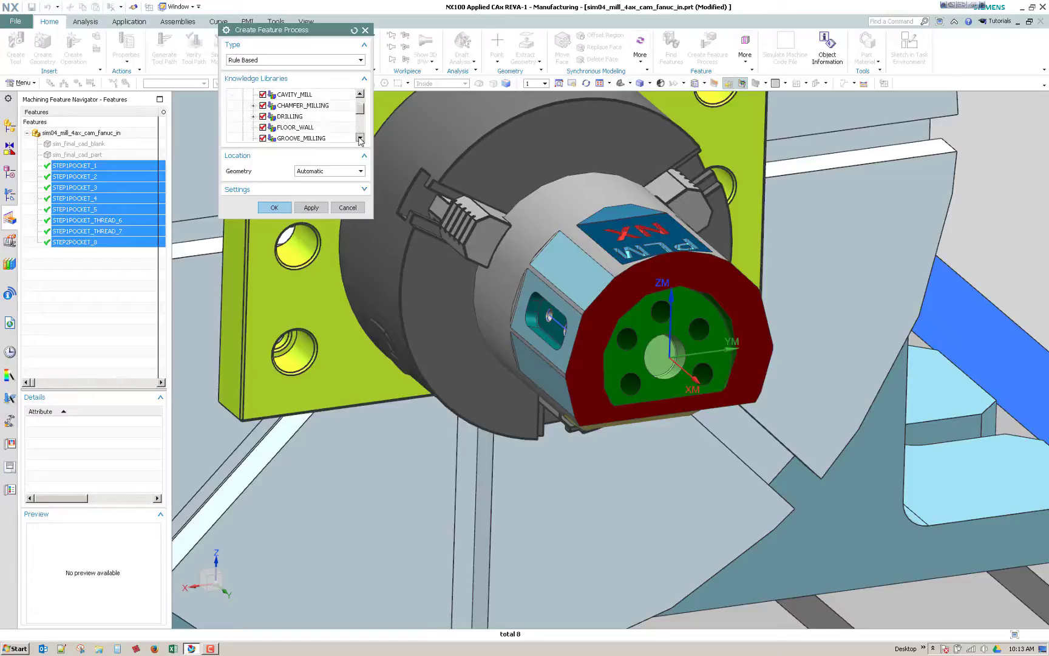
left_click(253, 116)
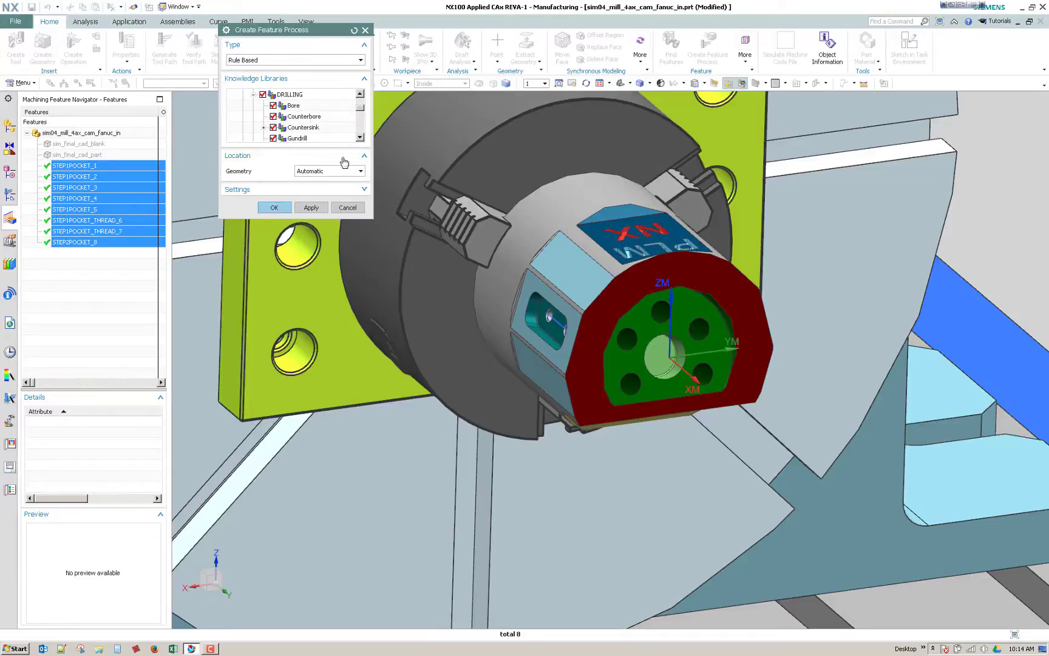
left_click(283, 189)
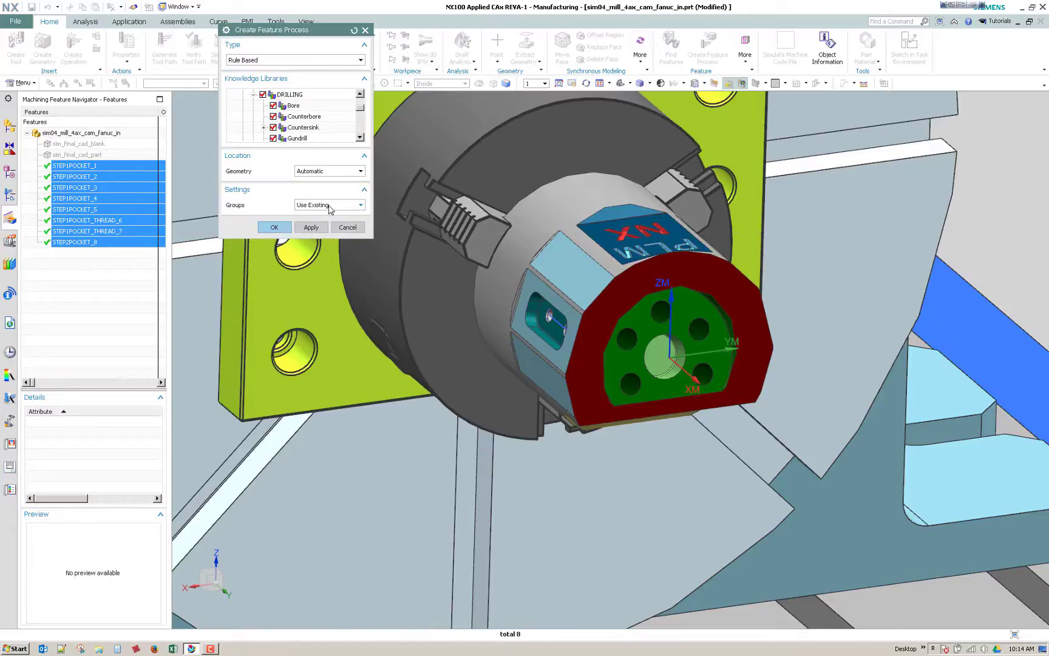
left_click(331, 205)
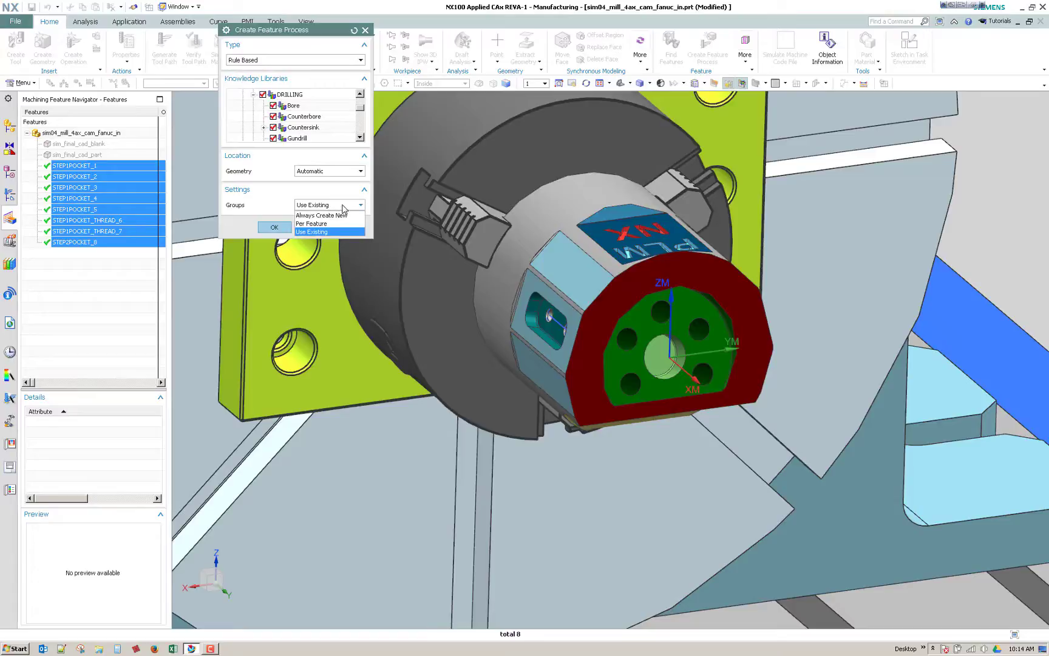
left_click(274, 201)
left_click(274, 227)
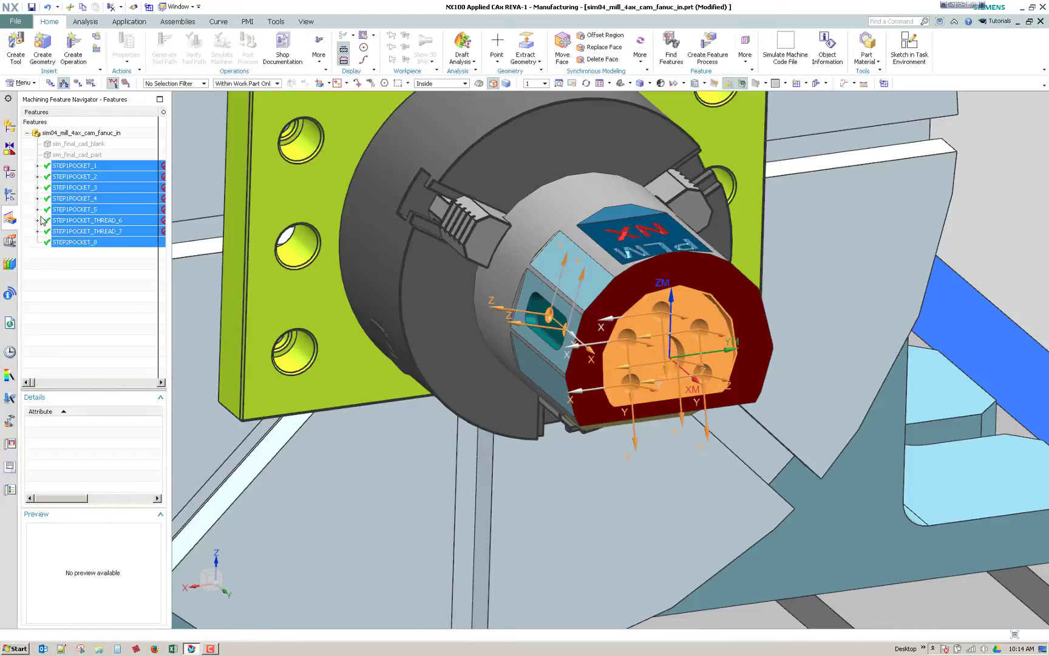
- Widen the feature navigator to show more columns and select STEP2POCKET_8 alone
left_click_drag(170, 233, 292, 232)
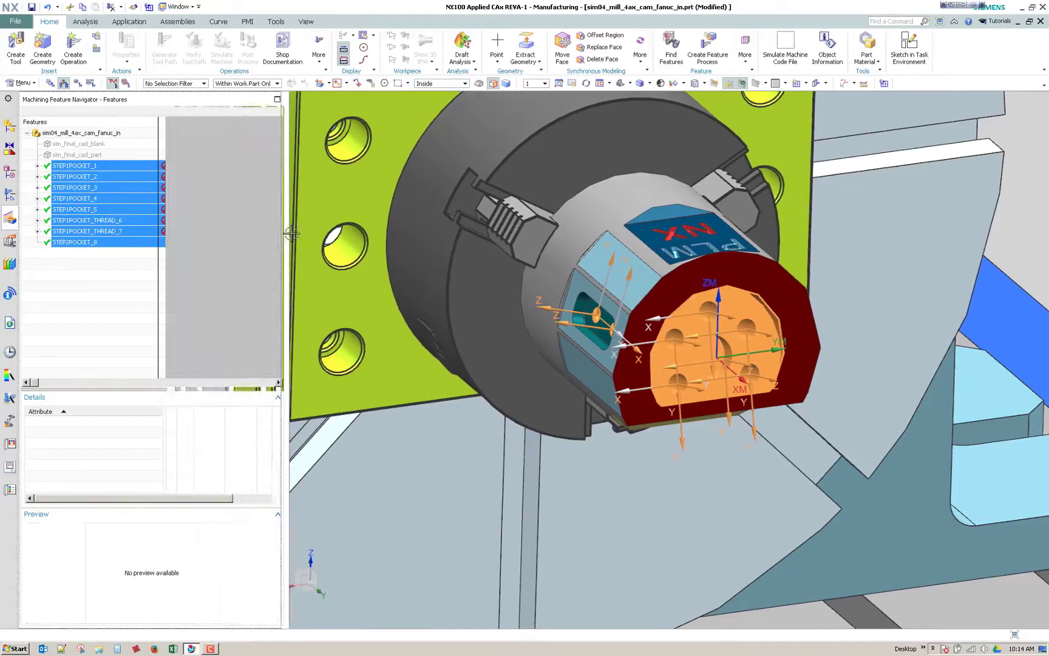
left_click(93, 253)
left_click(85, 242)
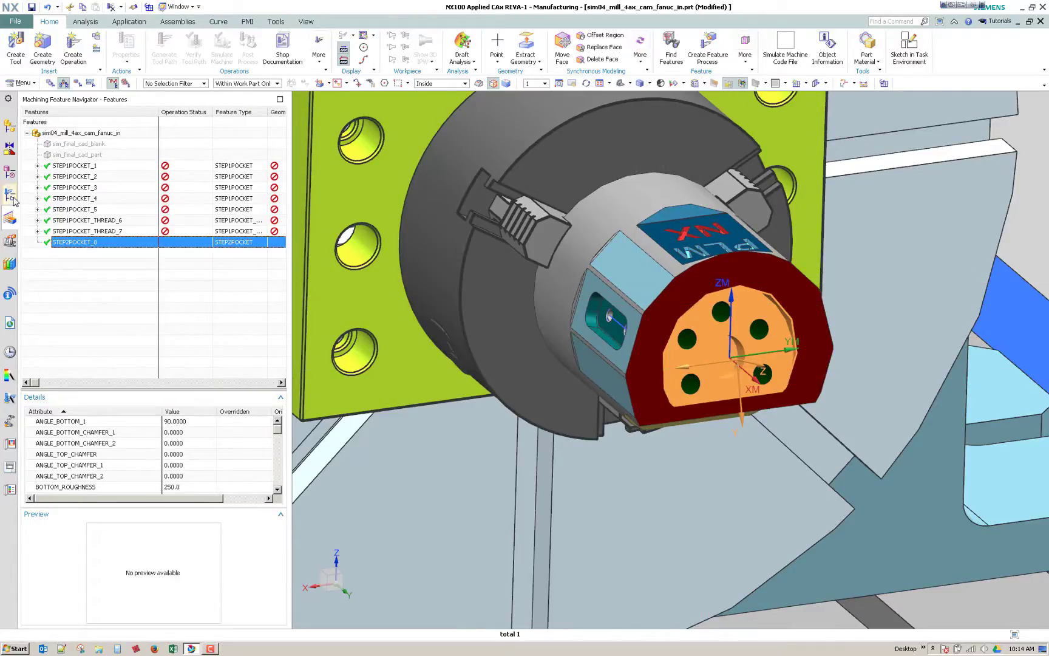
- Group STEP2POCKET_8 into its own feature group with Group Features
right_click(89, 243)
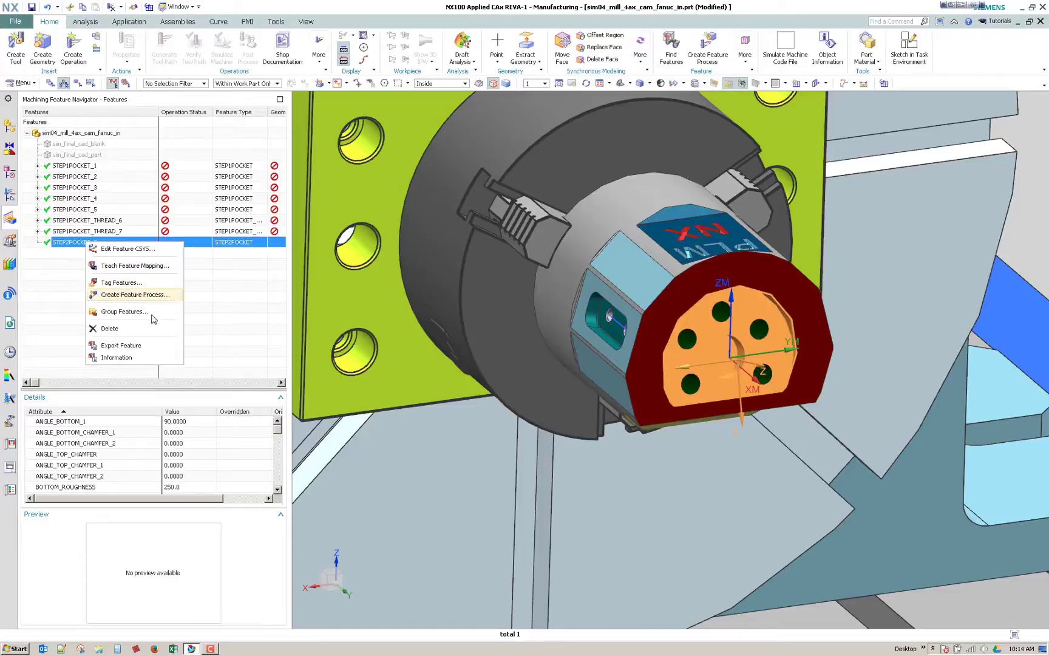
left_click(123, 311)
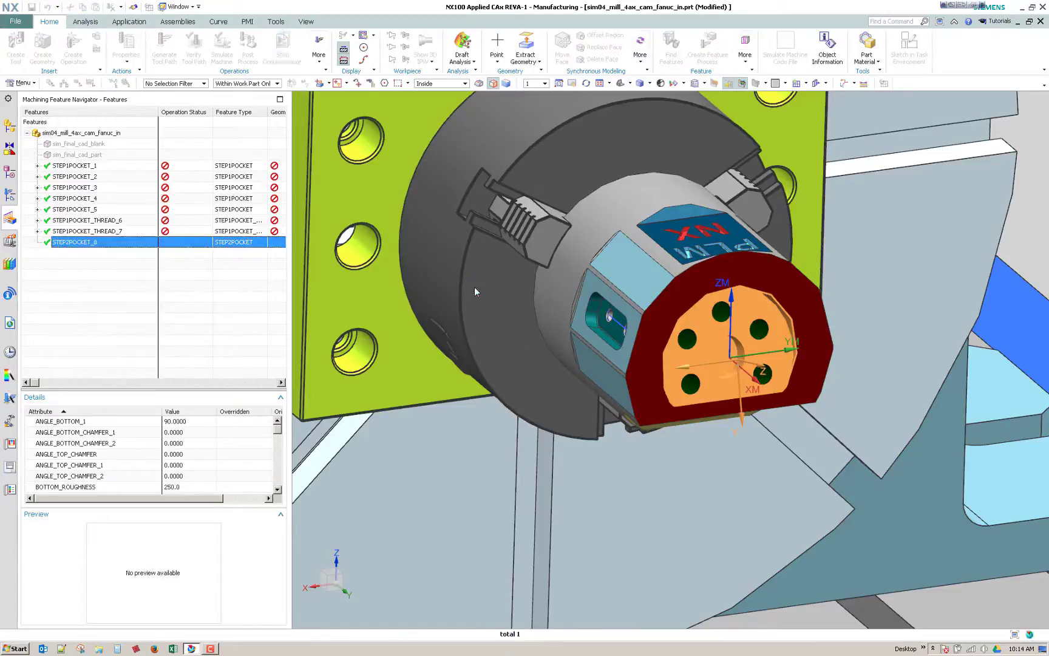
left_click(317, 381)
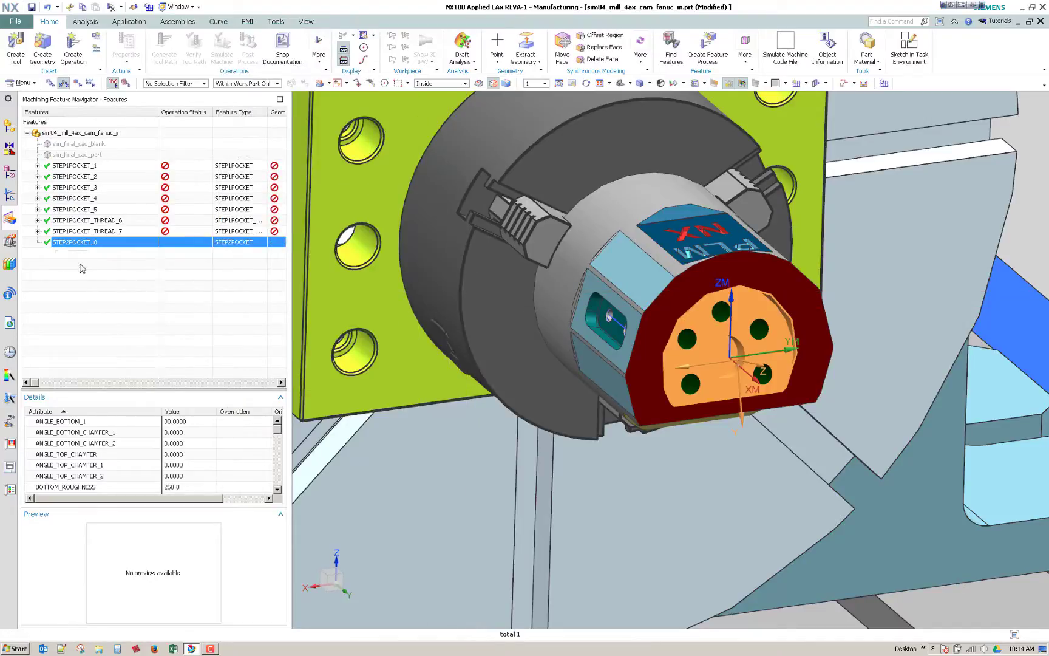
- Show the Operation Navigator in Geometry View with STEP1POCKET and STEP1POCKET_THREAD expanded
left_click(10, 196)
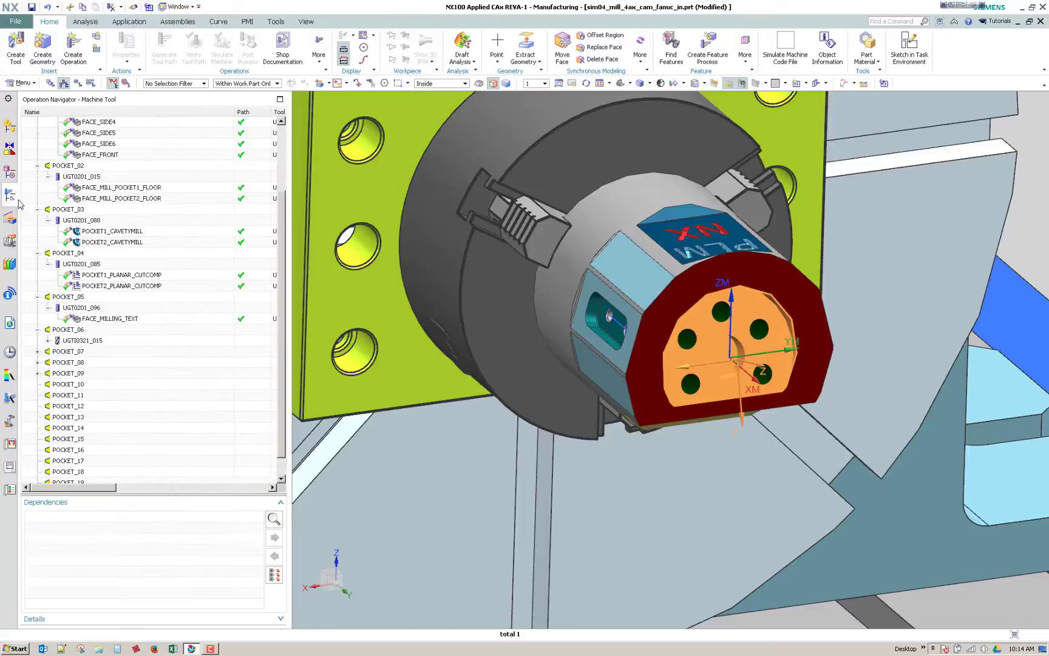
left_click(77, 84)
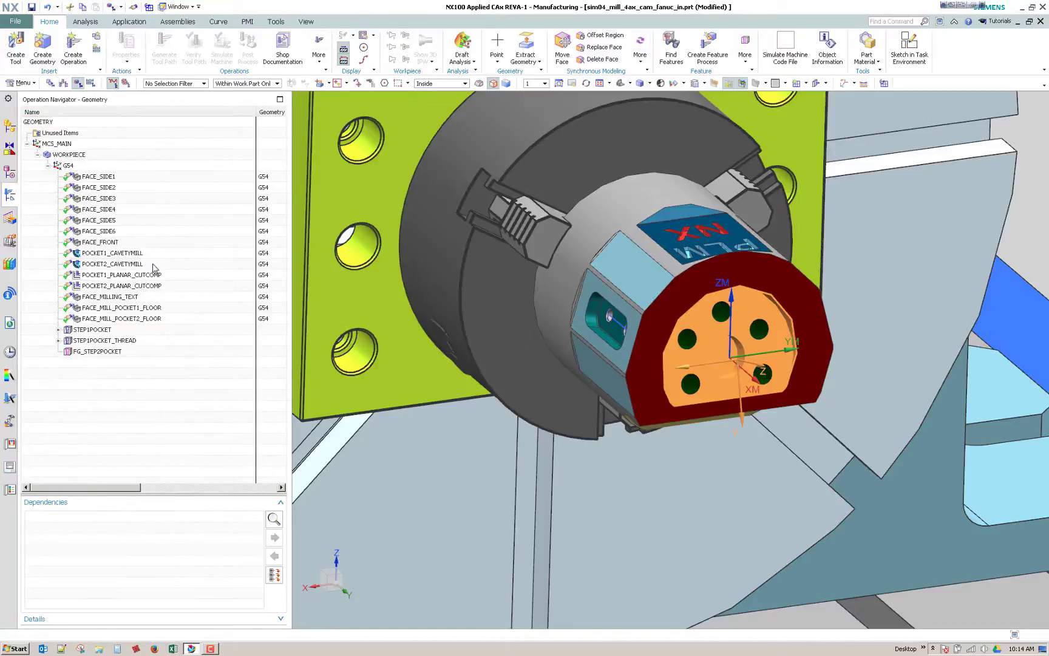
left_click(100, 330)
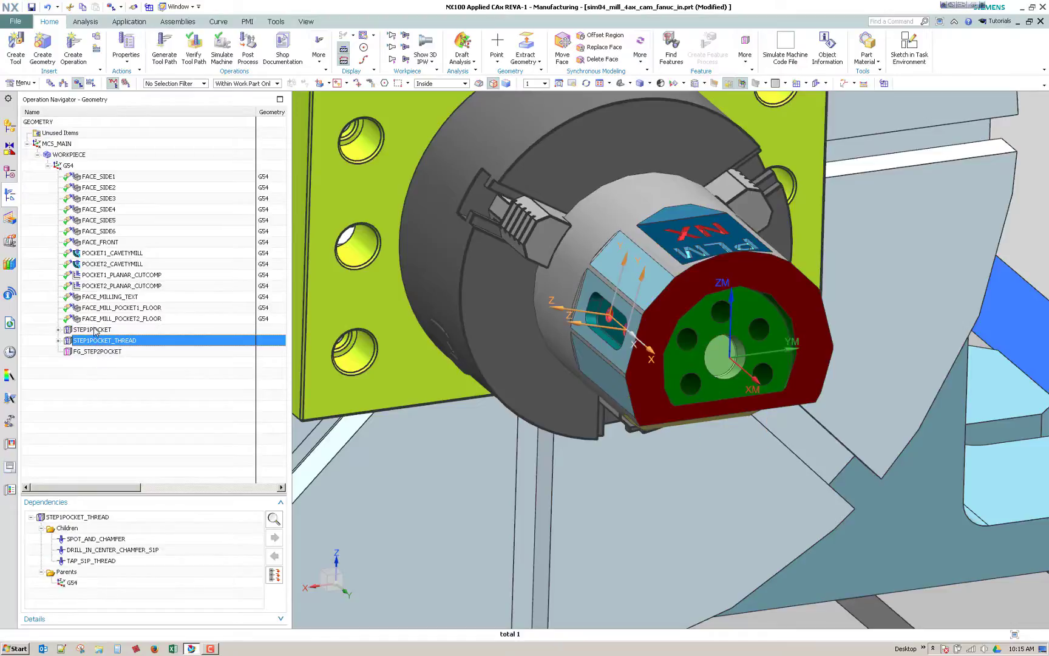
left_click(57, 341)
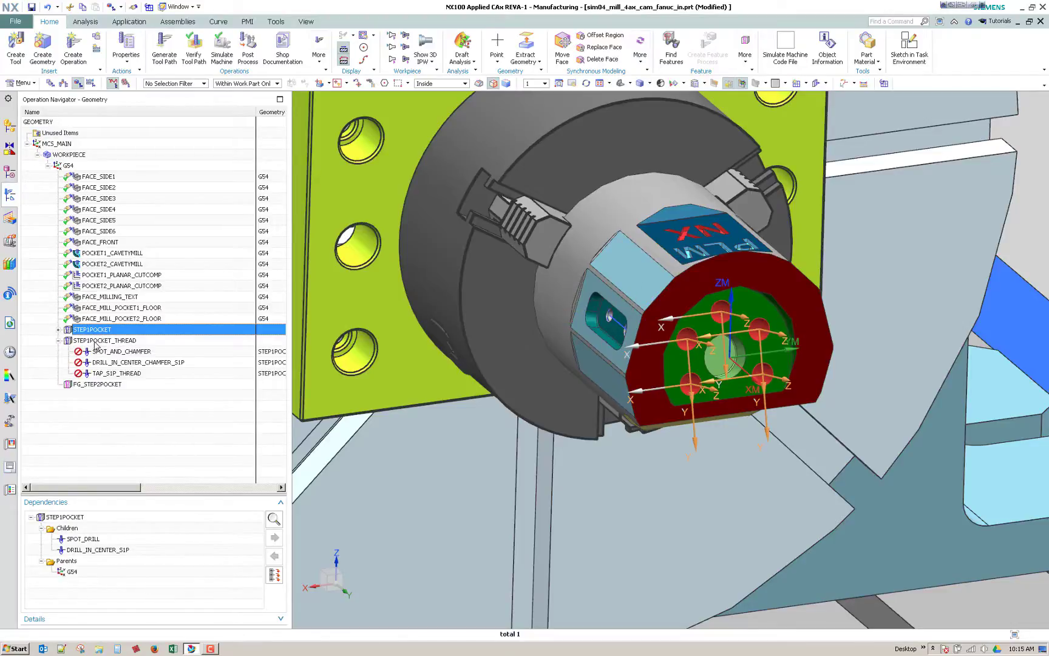
left_click(58, 330)
left_click(117, 341)
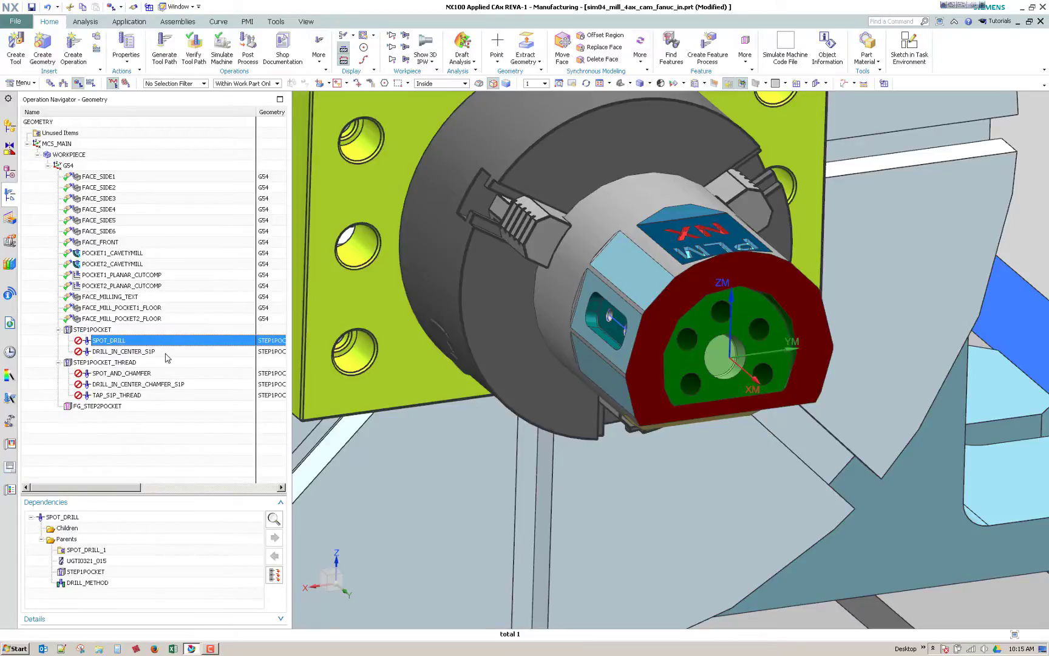
left_click(115, 331)
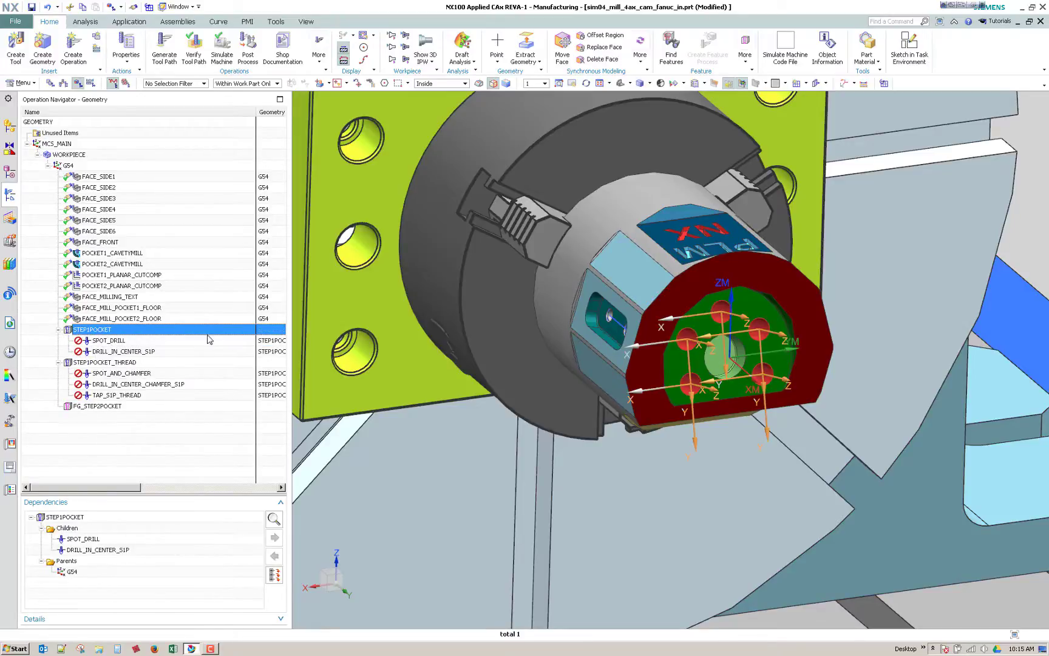
- Generate and accept tool paths for STEP1POCKET's SPOT_DRILL and DRILL_IN_CENTER_S1P operations
right_click(144, 331)
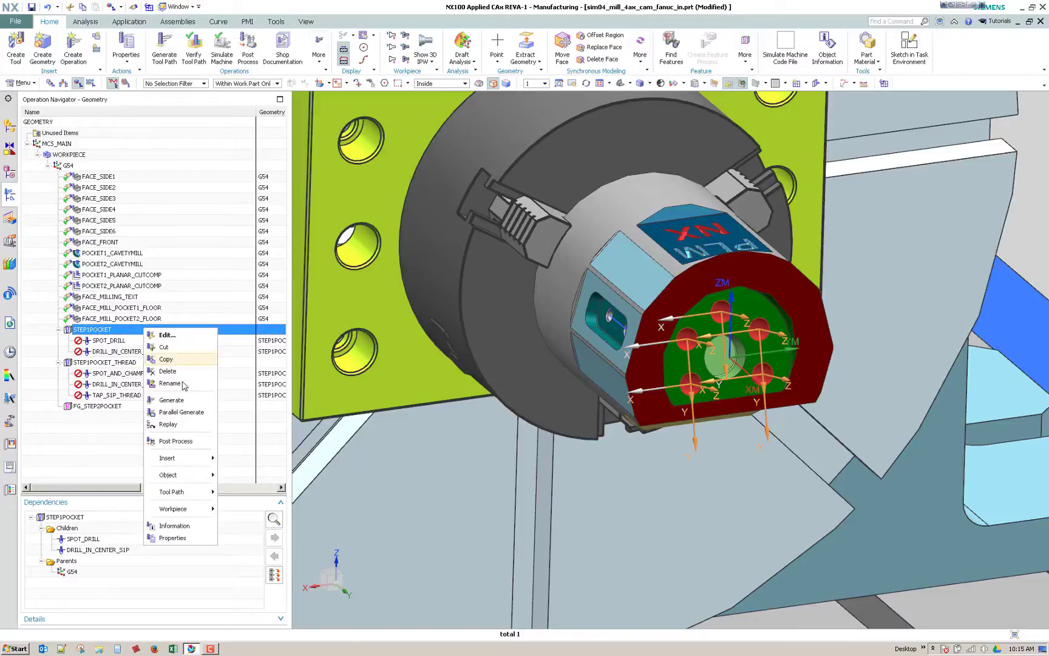
left_click(170, 403)
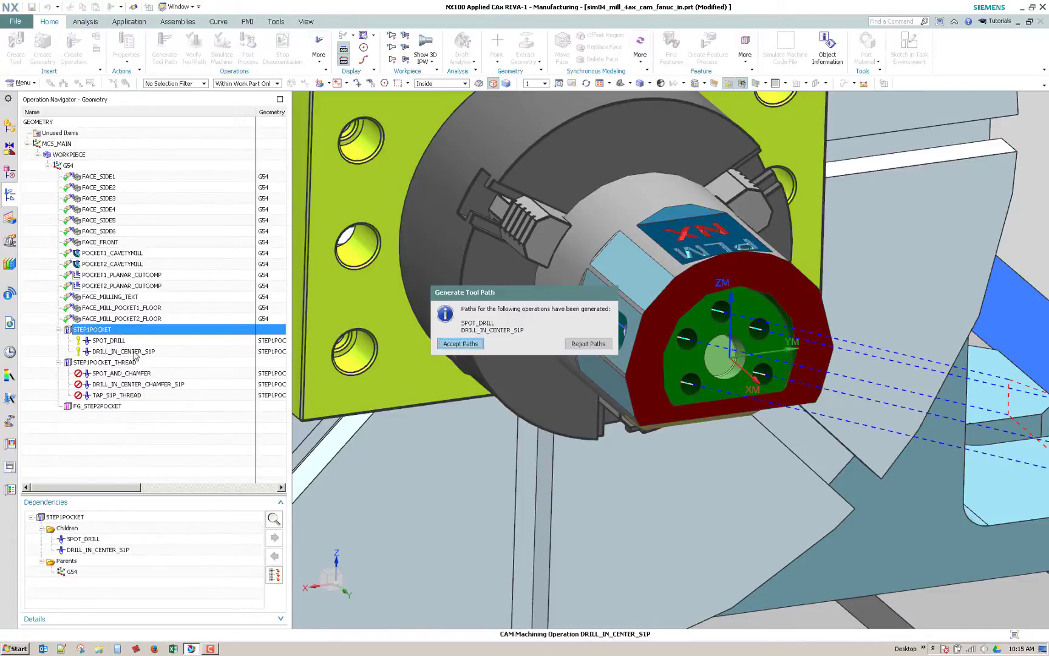
key("Return")
scroll(673, 360, "down", 5)
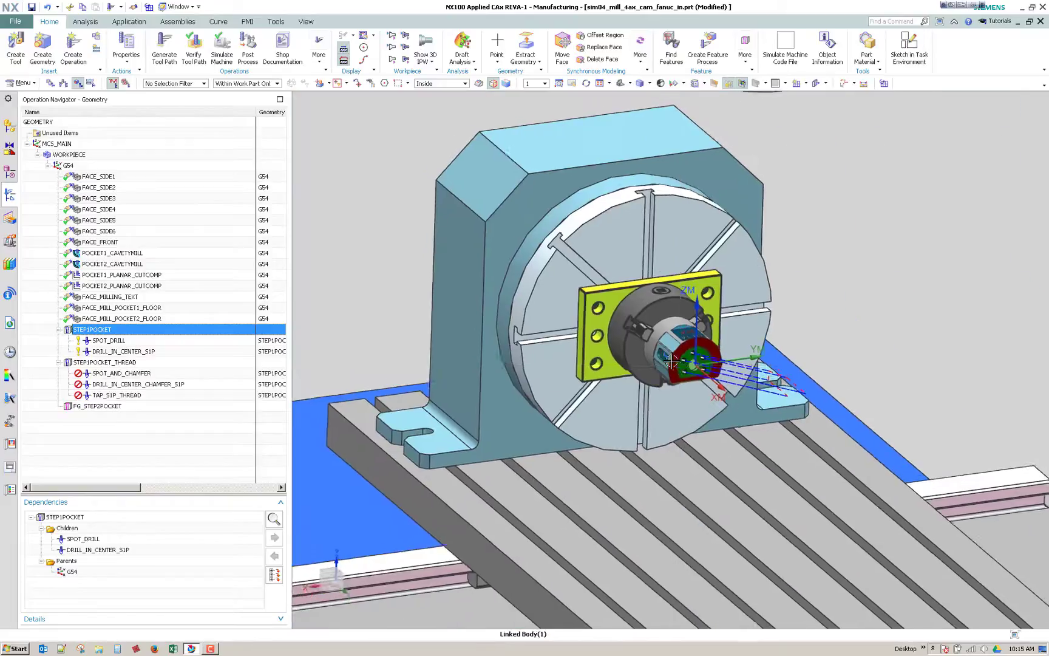
key("F8")
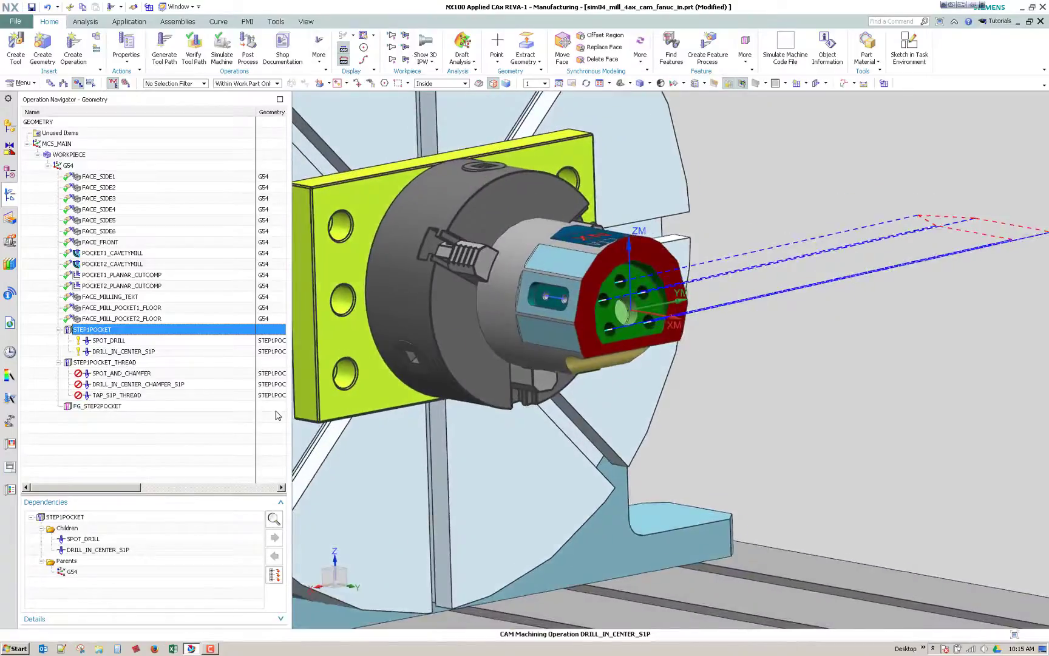
left_click(135, 352)
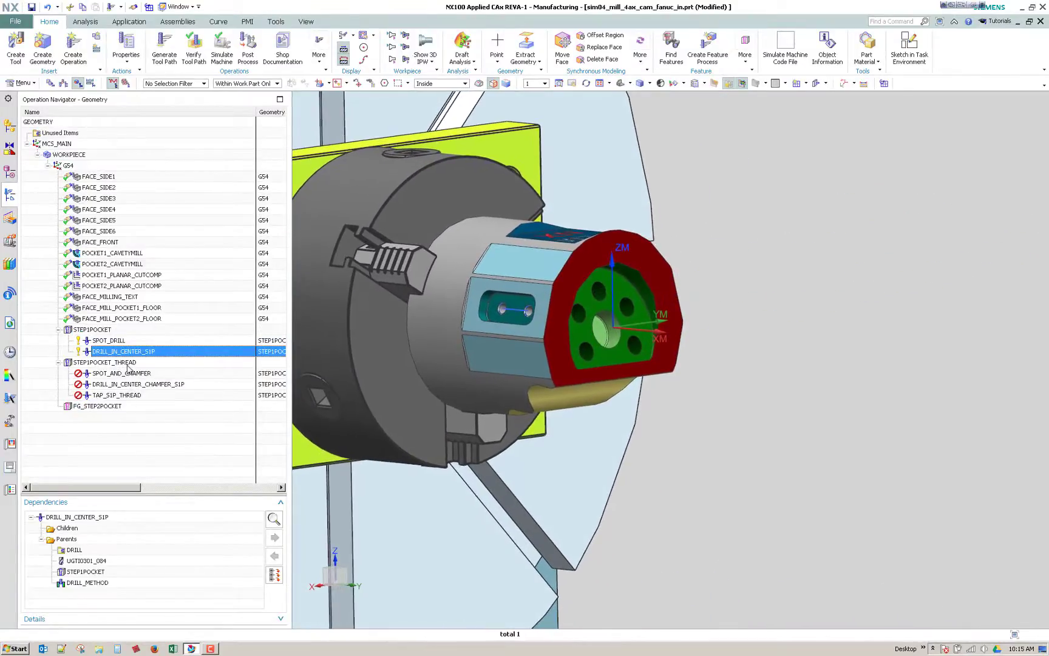
left_click(127, 363)
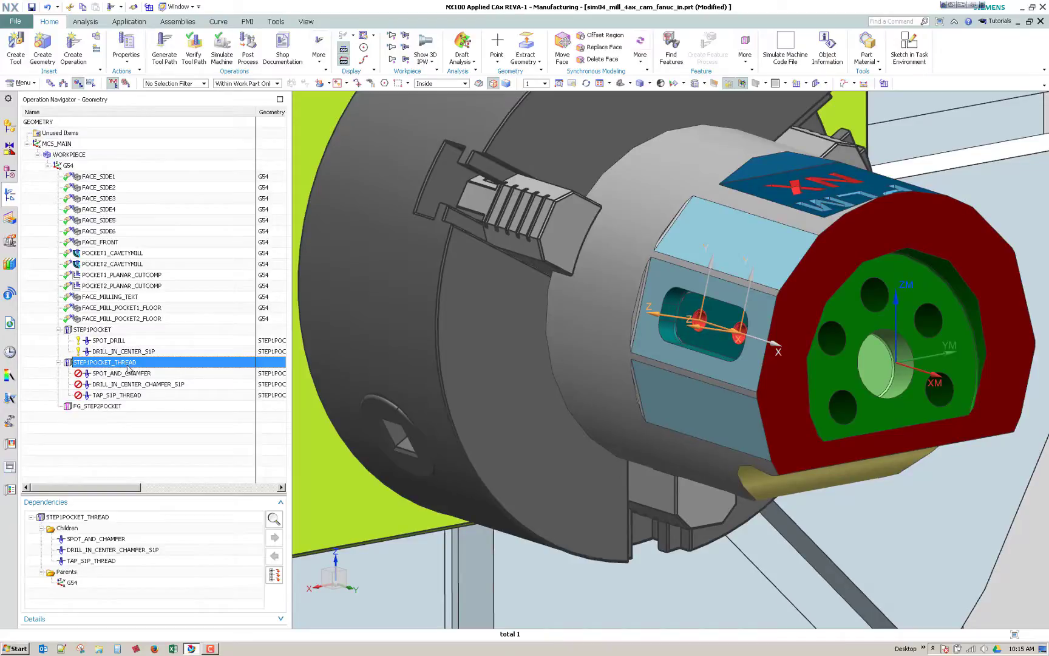
- Generate and accept tool paths for the three STEP1POCKET_THREAD operations
right_click(128, 368)
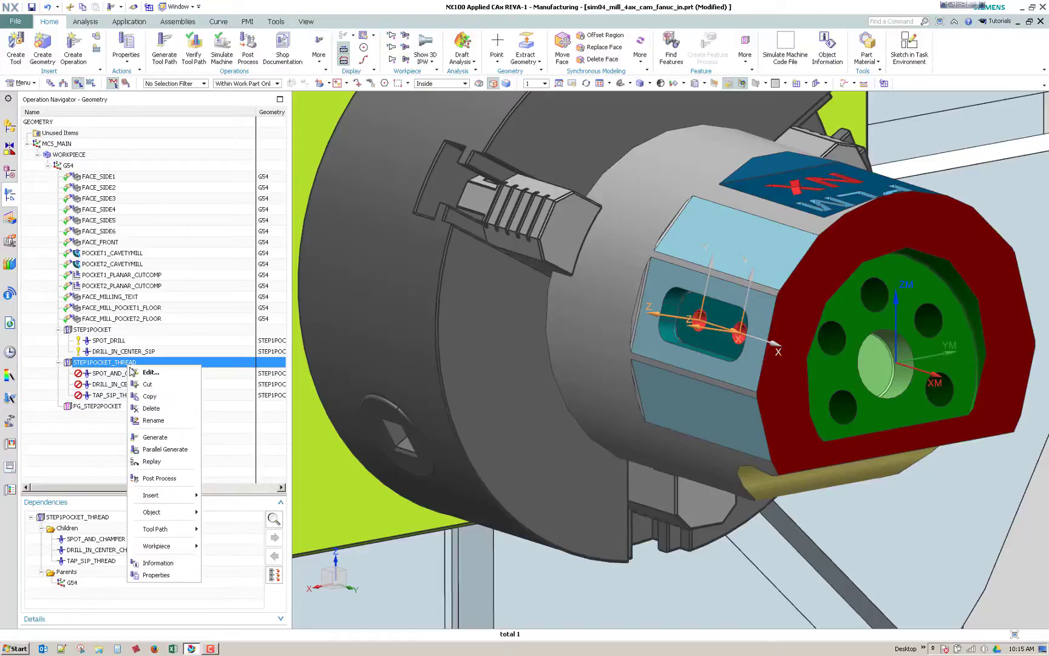
left_click(146, 435)
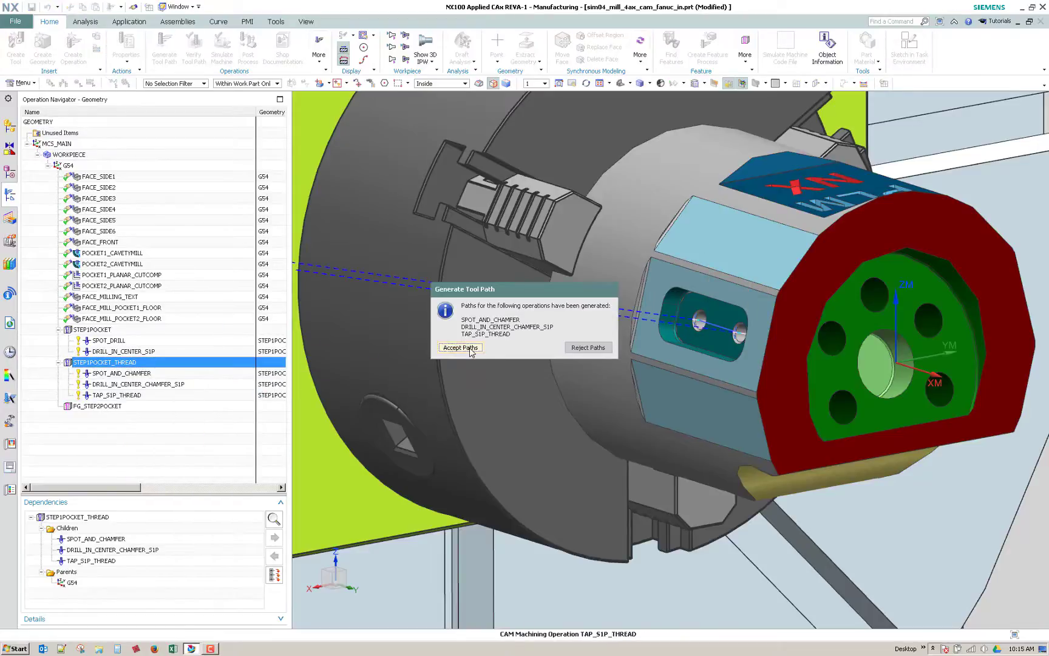
left_click(460, 348)
- Review the SPOT_AND_CHAMFER operation's hole features, then cancel without changes
left_click(122, 374)
double_click(122, 374)
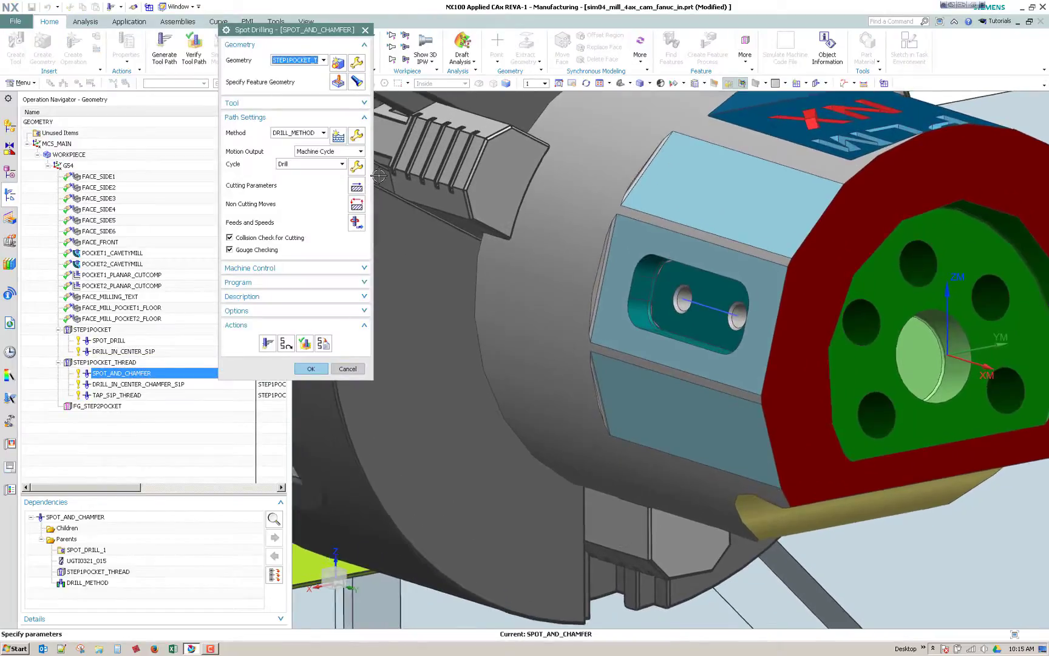
left_click(338, 81)
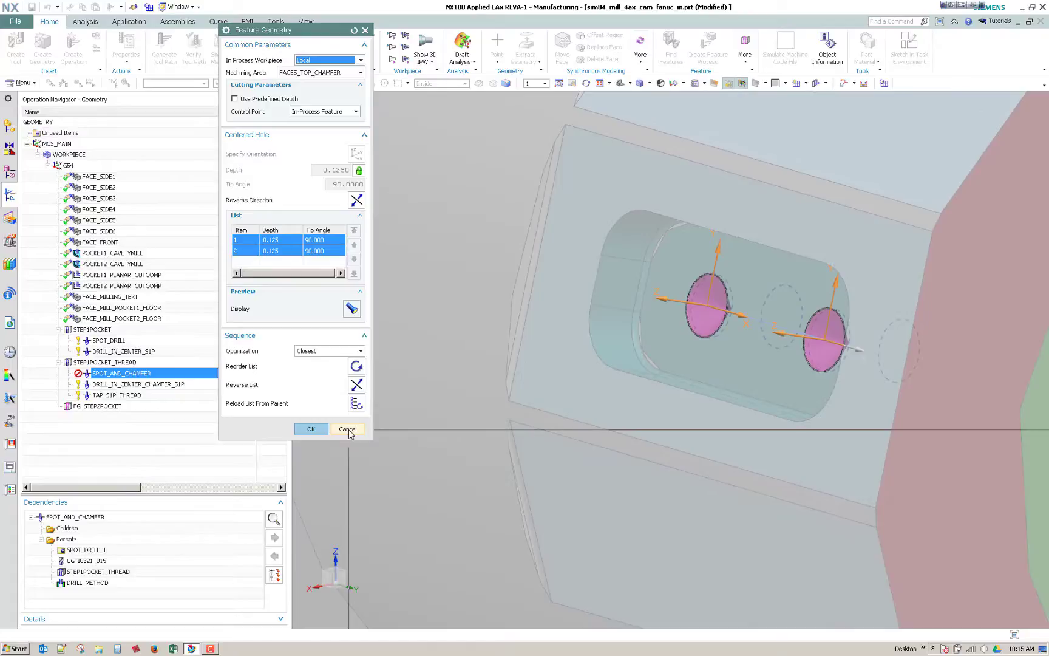
left_click(348, 430)
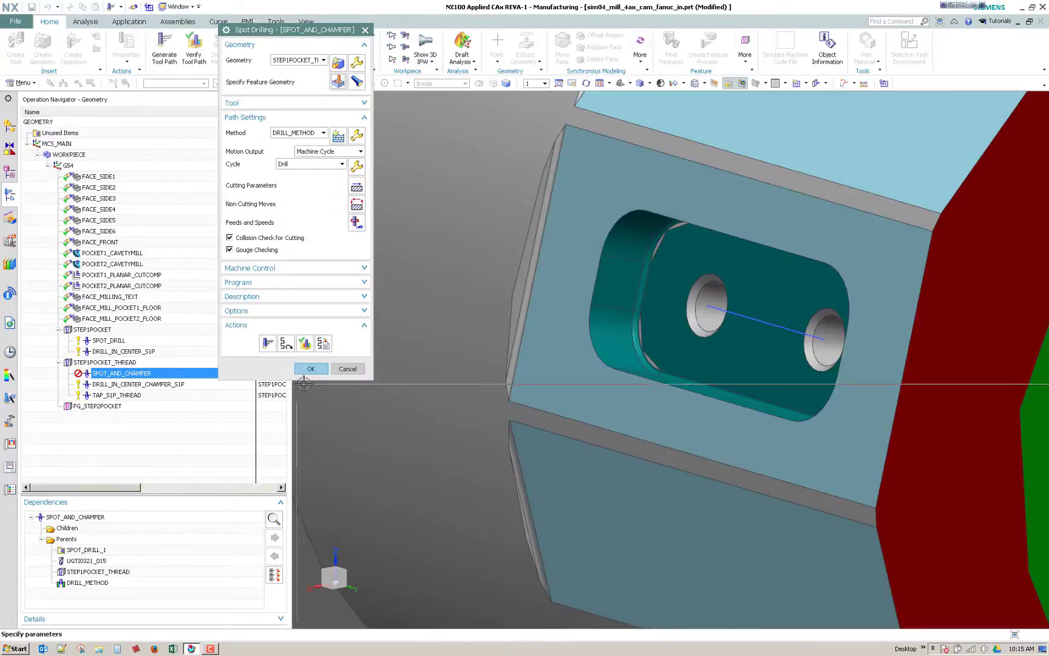
left_click(347, 368)
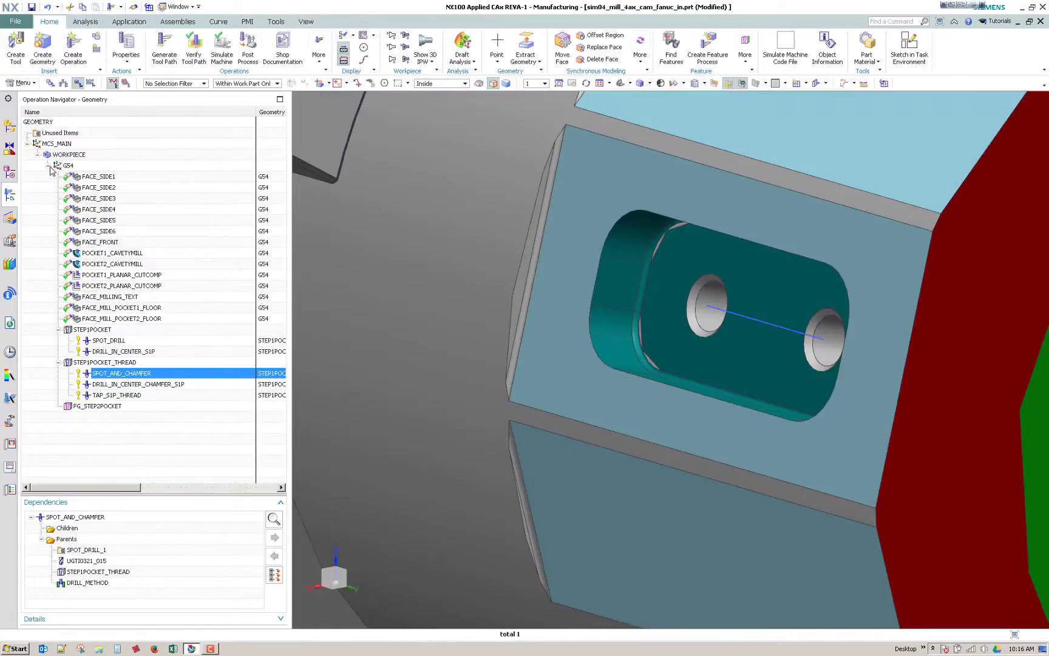
left_click(63, 83)
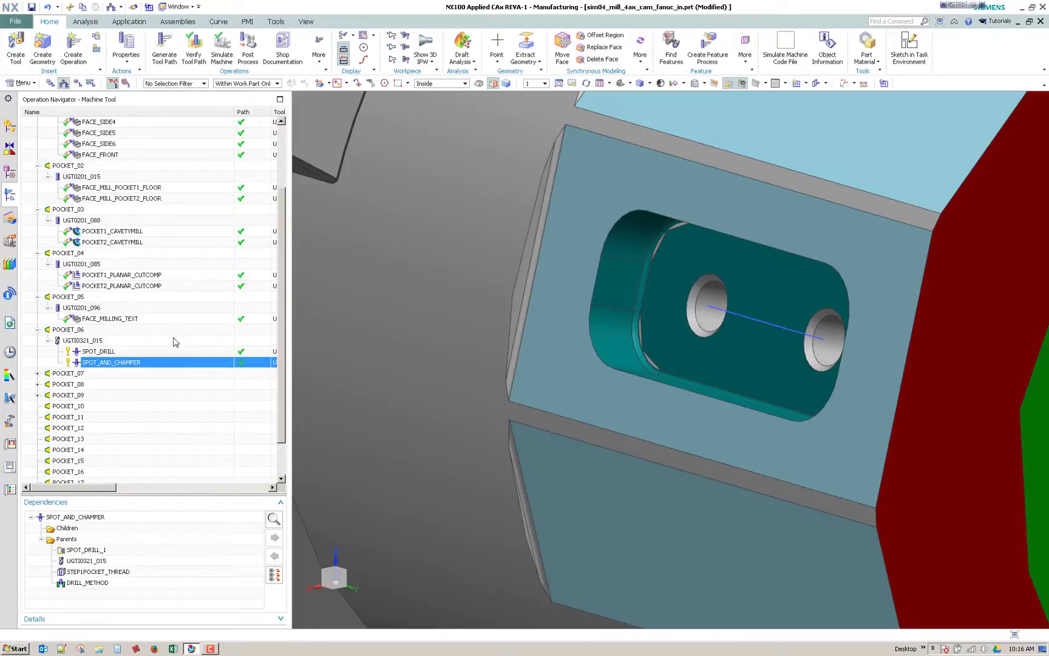
left_click(38, 374)
left_click(37, 395)
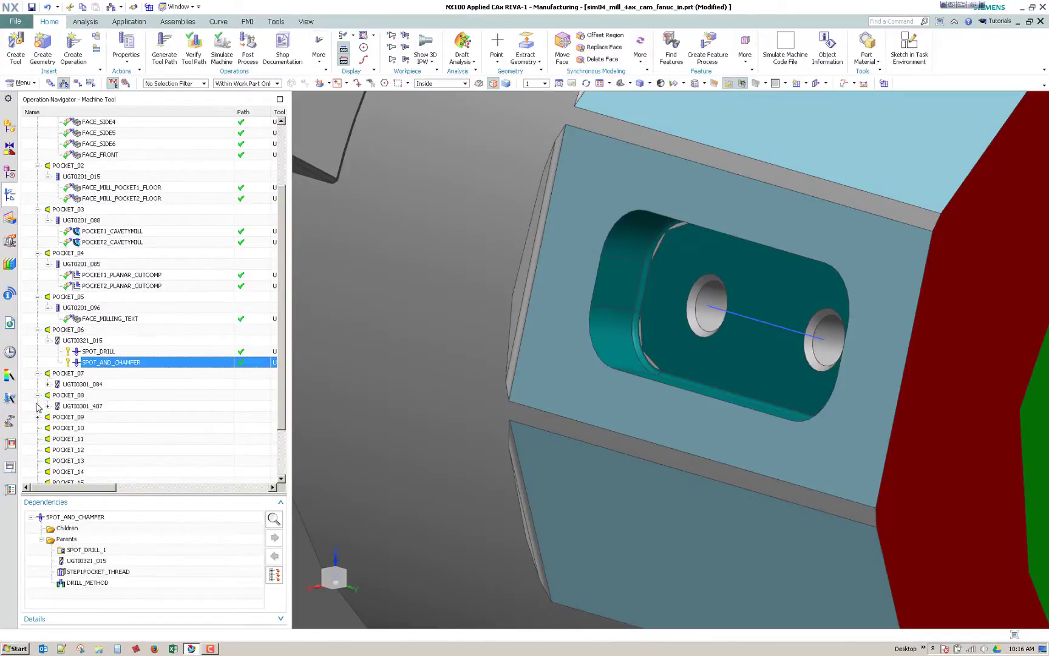
left_click(37, 417)
left_click(48, 384)
left_click(48, 417)
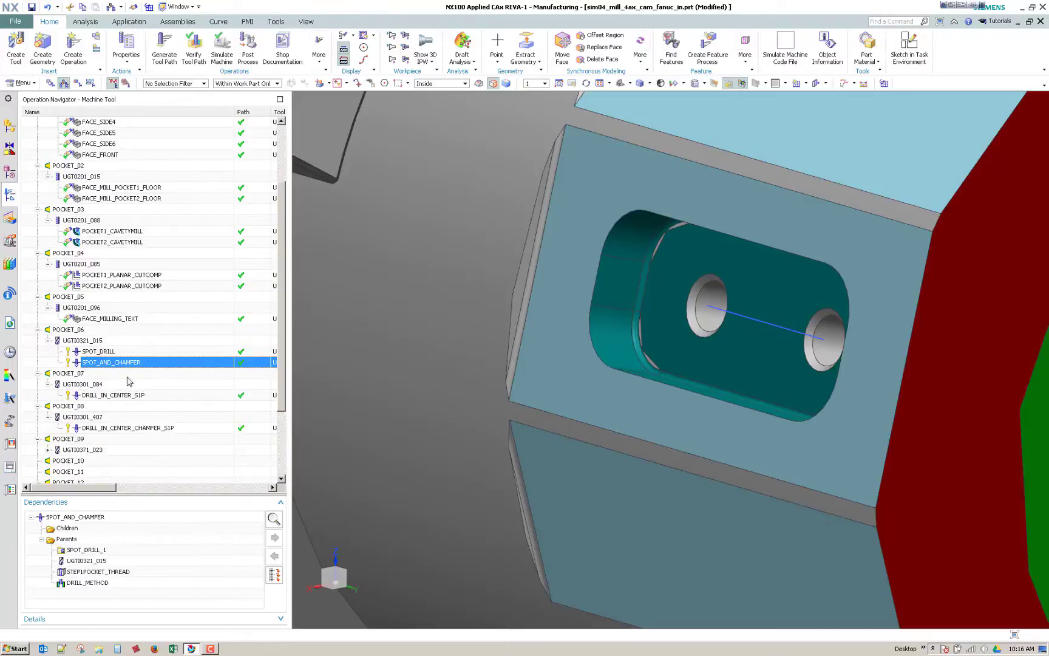
scroll(90, 387, "down", 2)
left_click(48, 385)
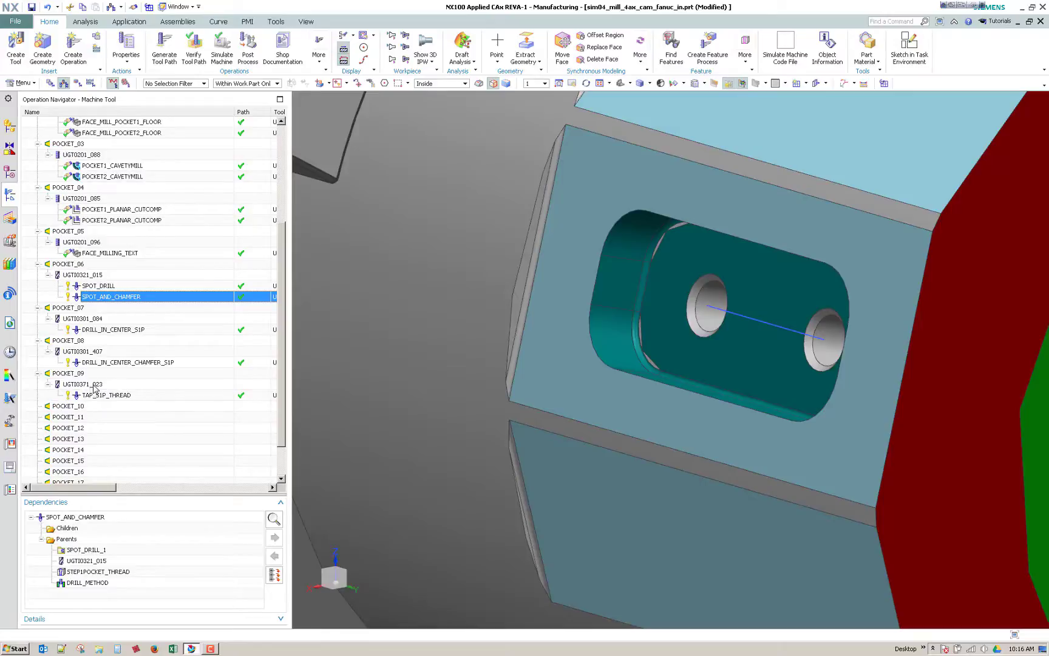
key("ctrl+f")
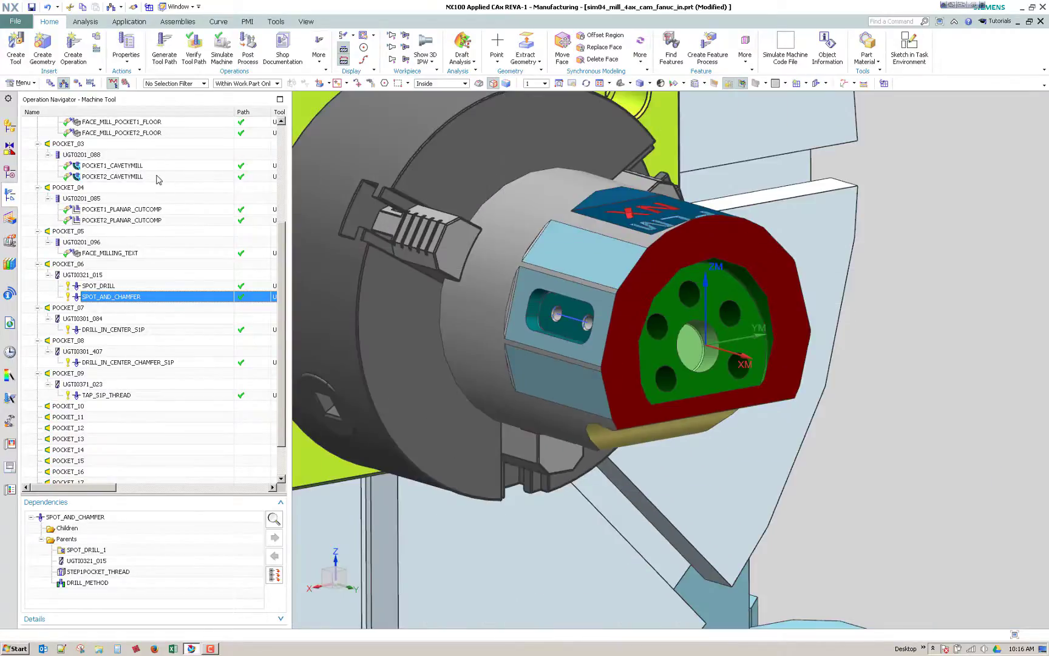
- In Geometry View, open the Customize Dialog for the G54 coordinate system
left_click(78, 82)
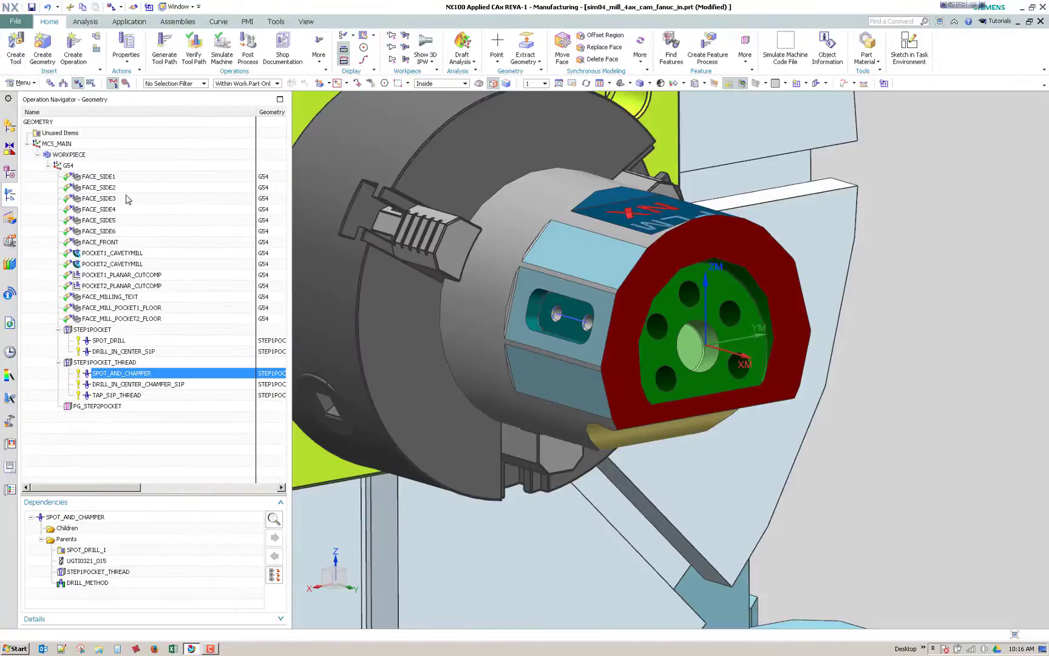
left_click(67, 166)
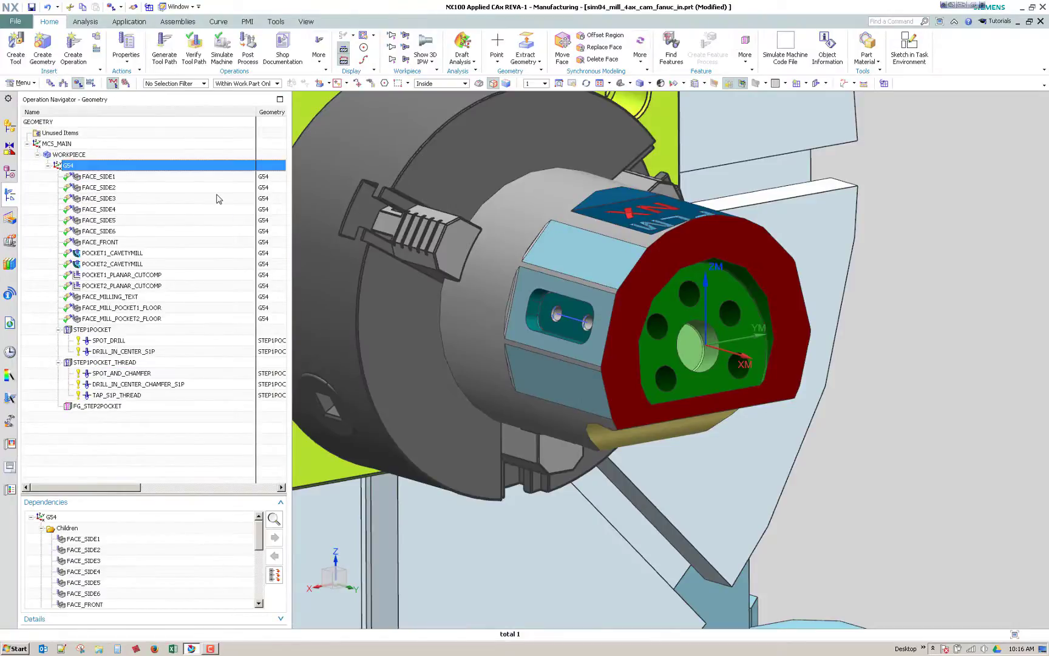
right_click(67, 168)
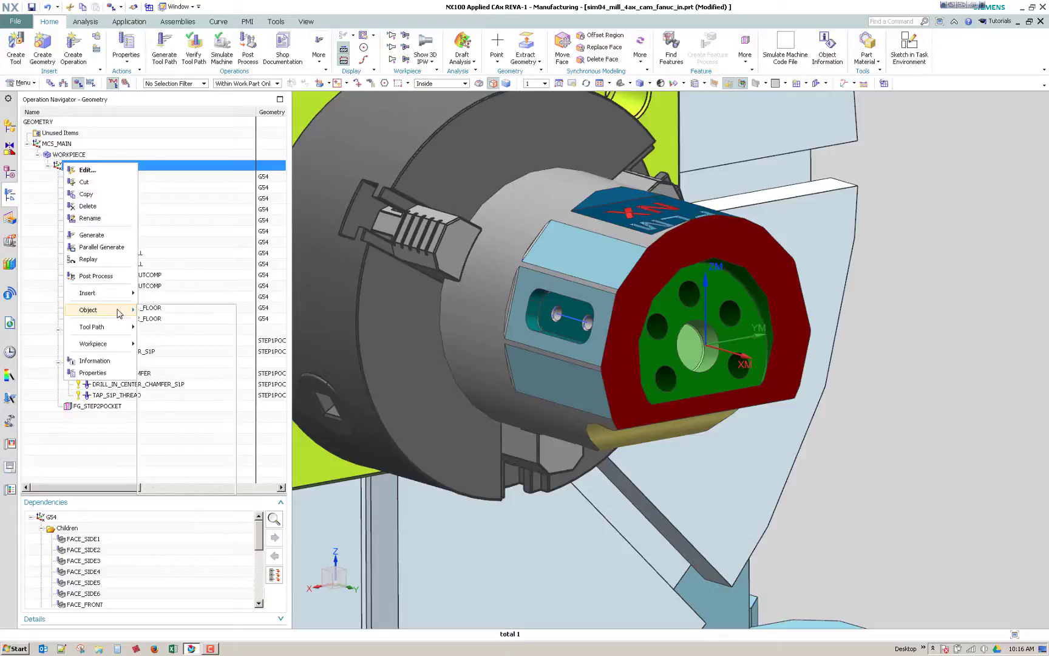
mouse_move(120, 313)
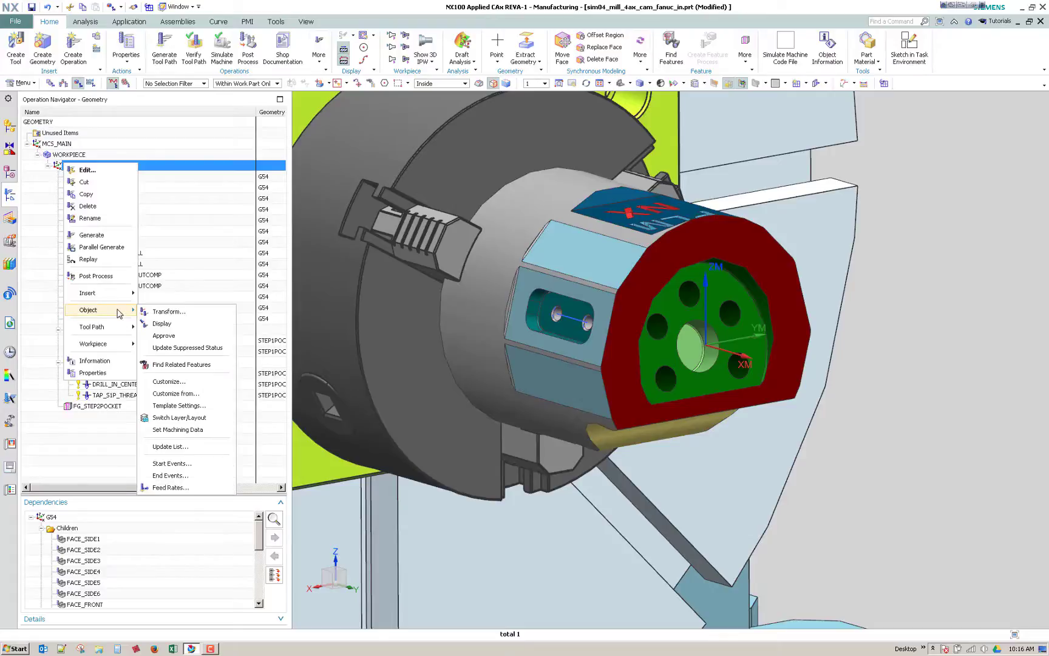
left_click(204, 386)
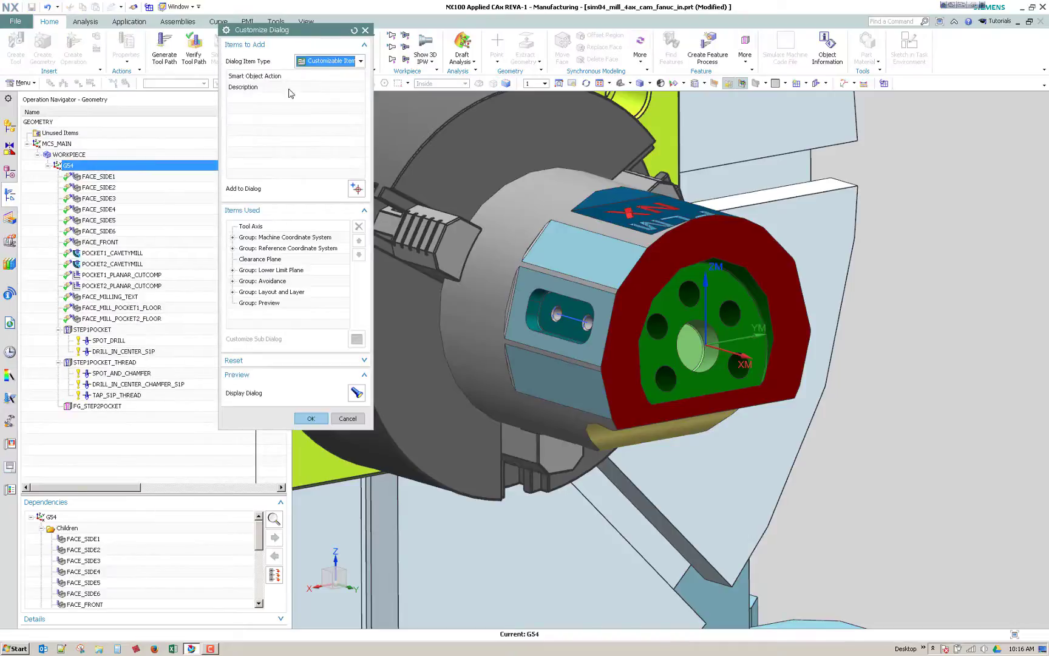
- Inspect the Tool Axis item, cancel the customization, and open G54's MCS settings
left_click(255, 226)
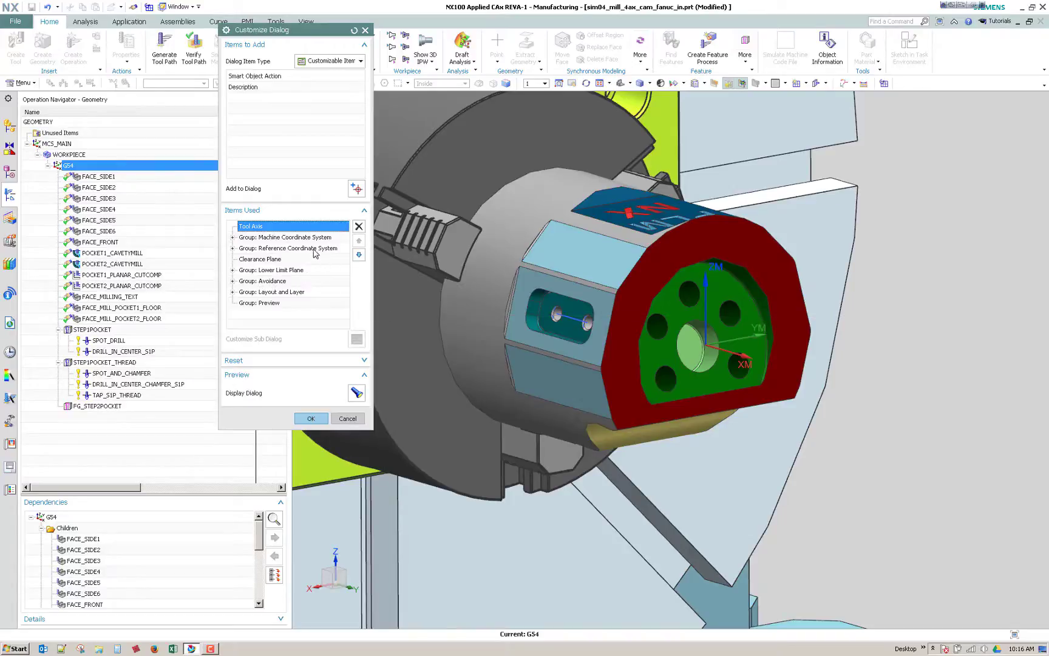
left_click(348, 419)
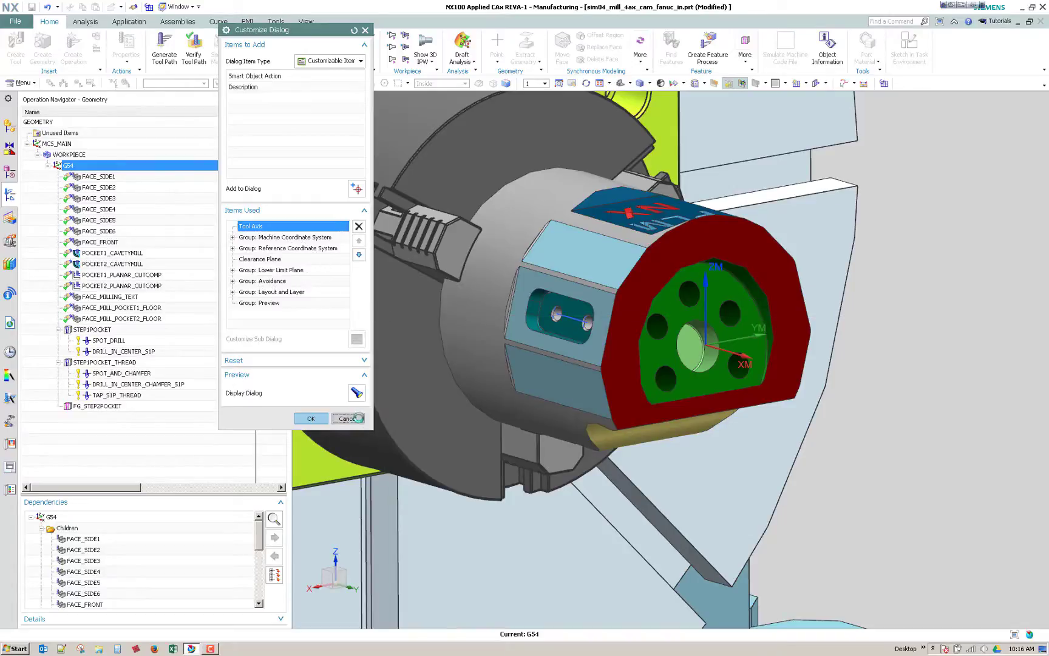
double_click(87, 163)
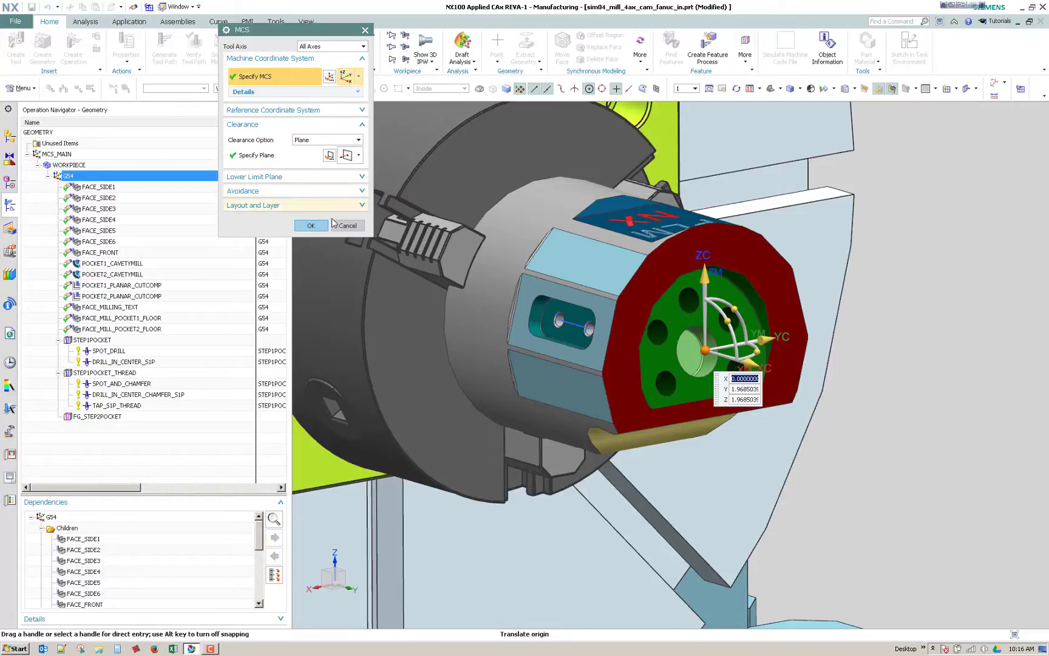
- Close G54's settings, then preview a new hole_making MCS group with All Axes and cancel it
left_click(361, 230)
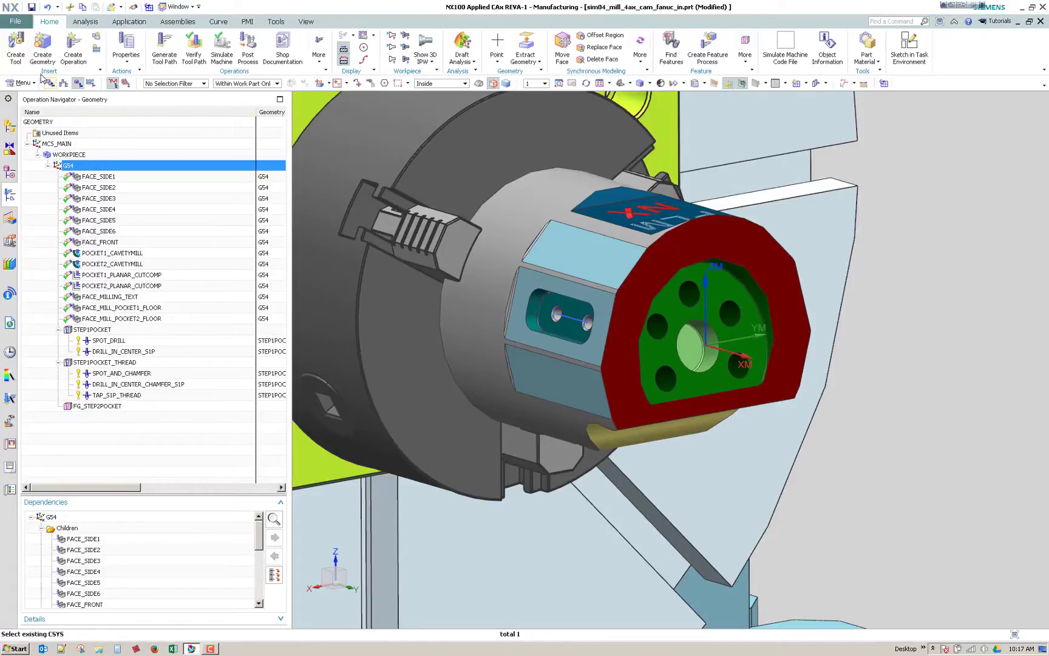
left_click(42, 47)
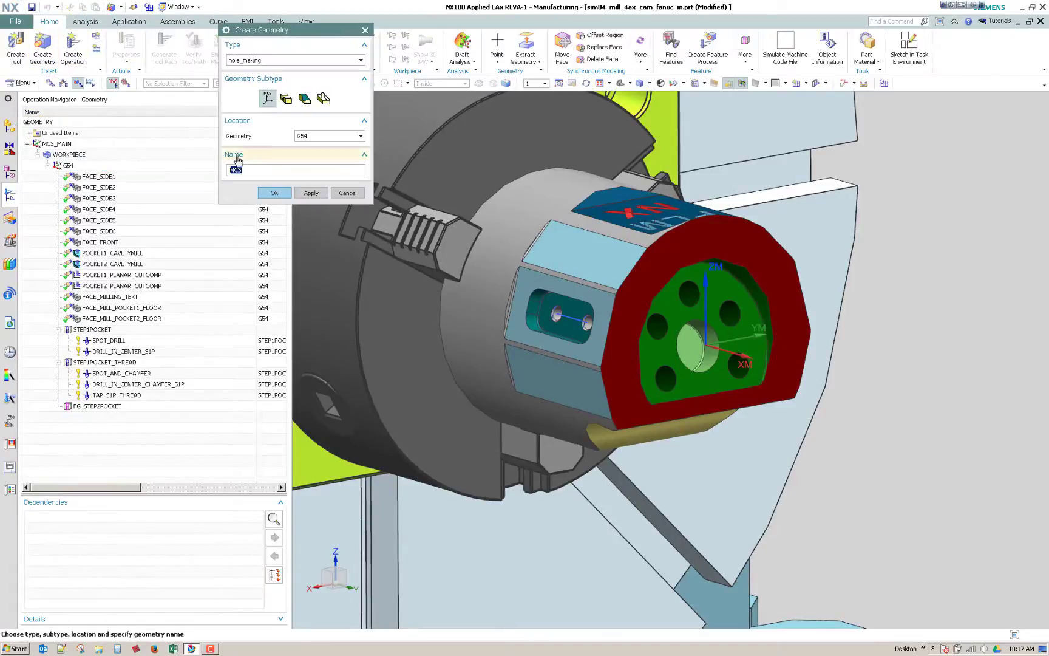
left_click(272, 192)
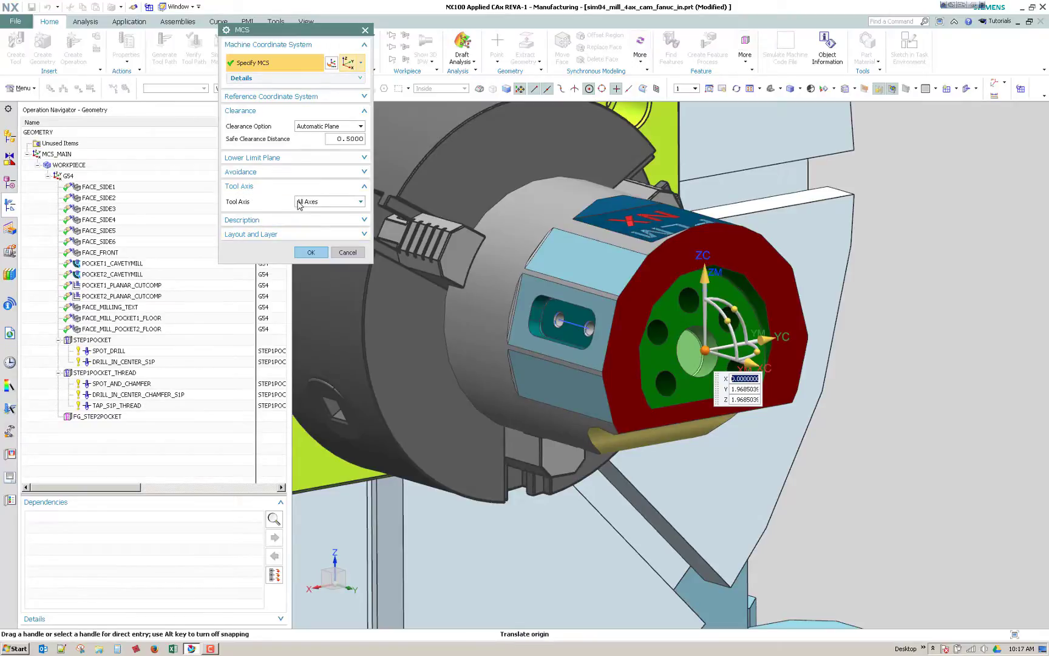
left_click(323, 206)
left_click(247, 189)
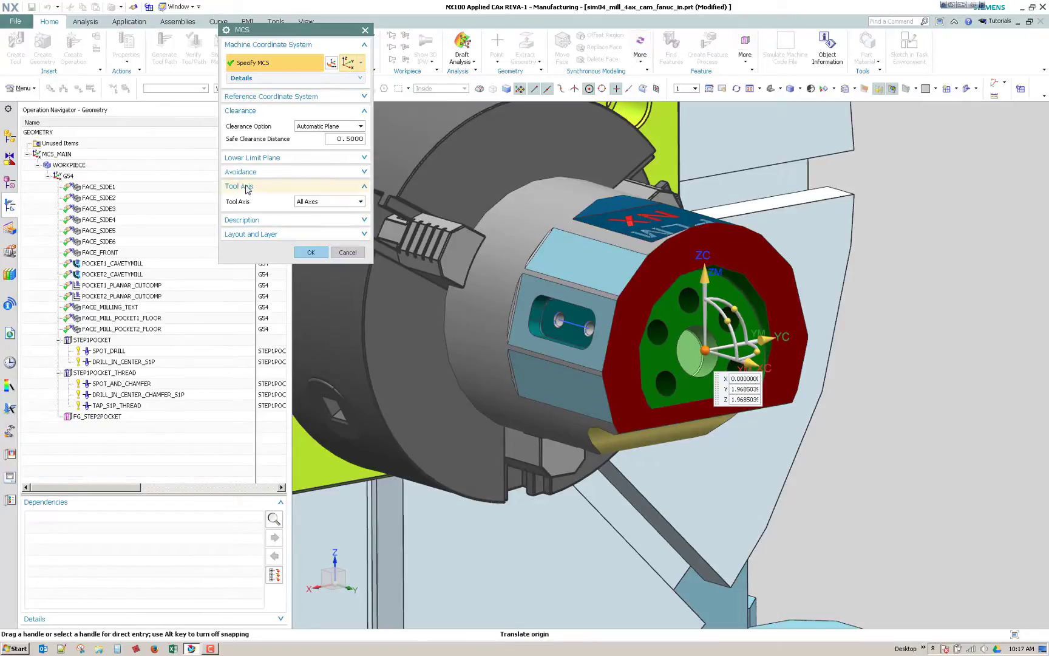
left_click(261, 186)
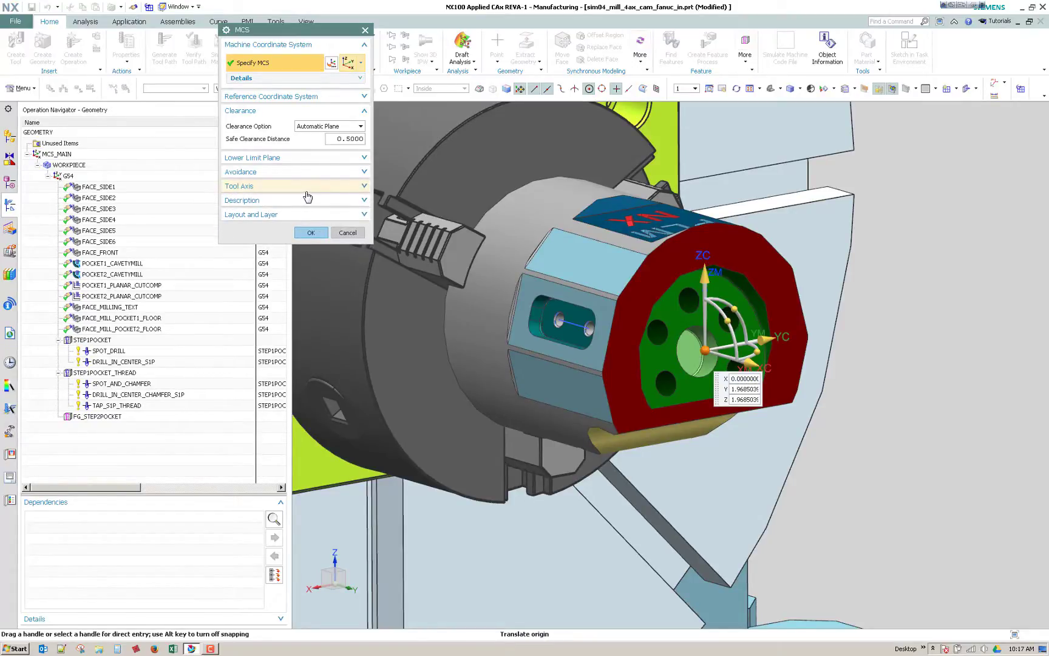
left_click(348, 232)
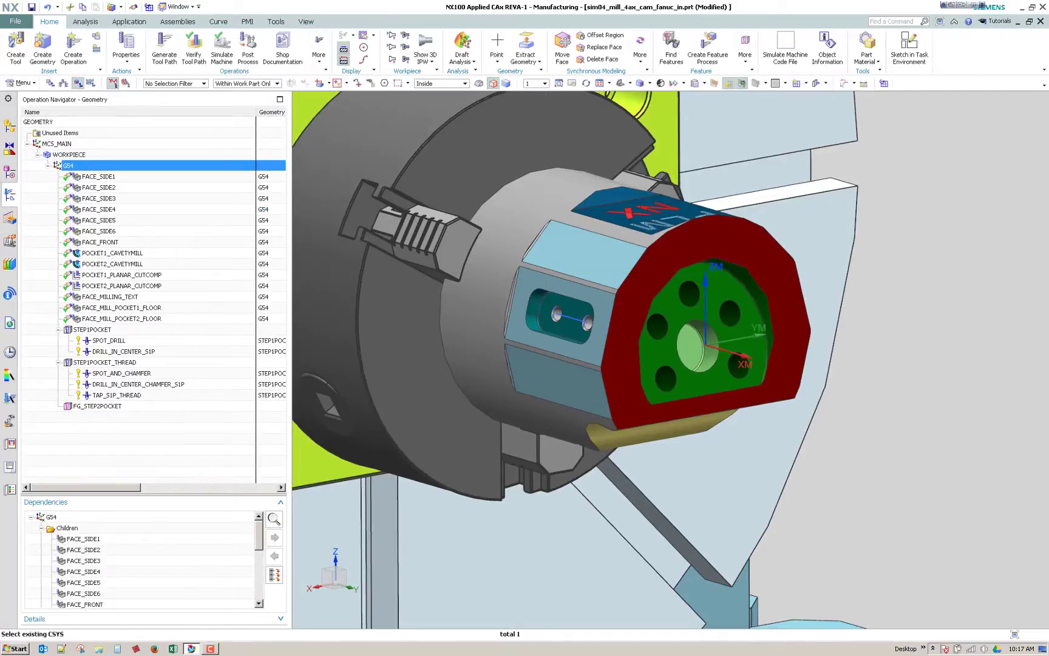